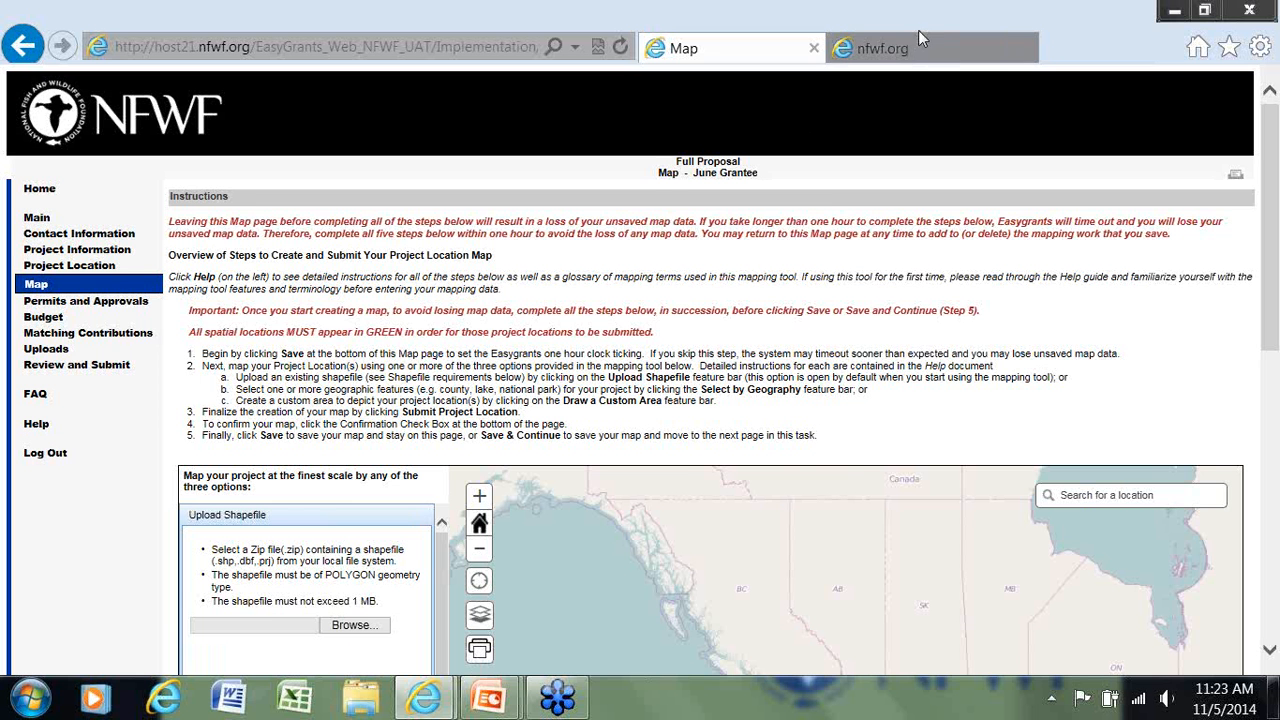
Step: Read the Map Page Help document from the overview steps through the red reminders to the Glossary of Mapping Terms
click(924, 57)
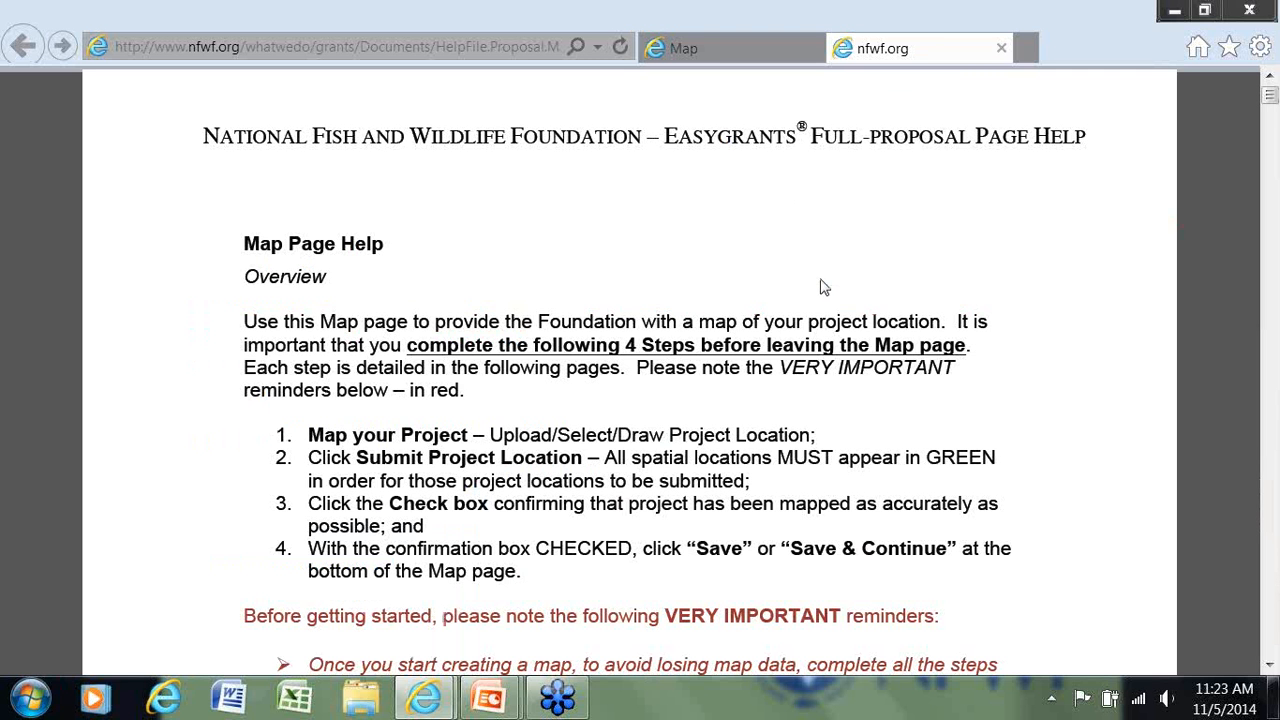
mouse_move(637, 643)
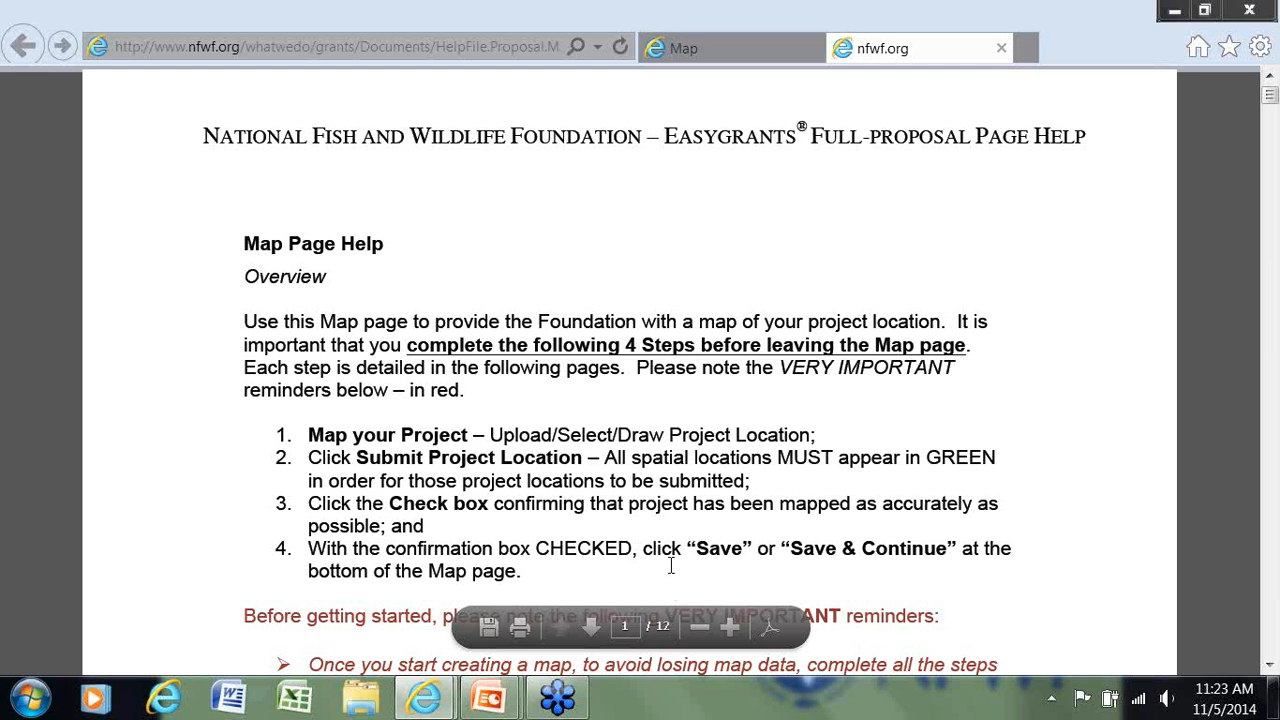
scroll(671, 567, down, 2)
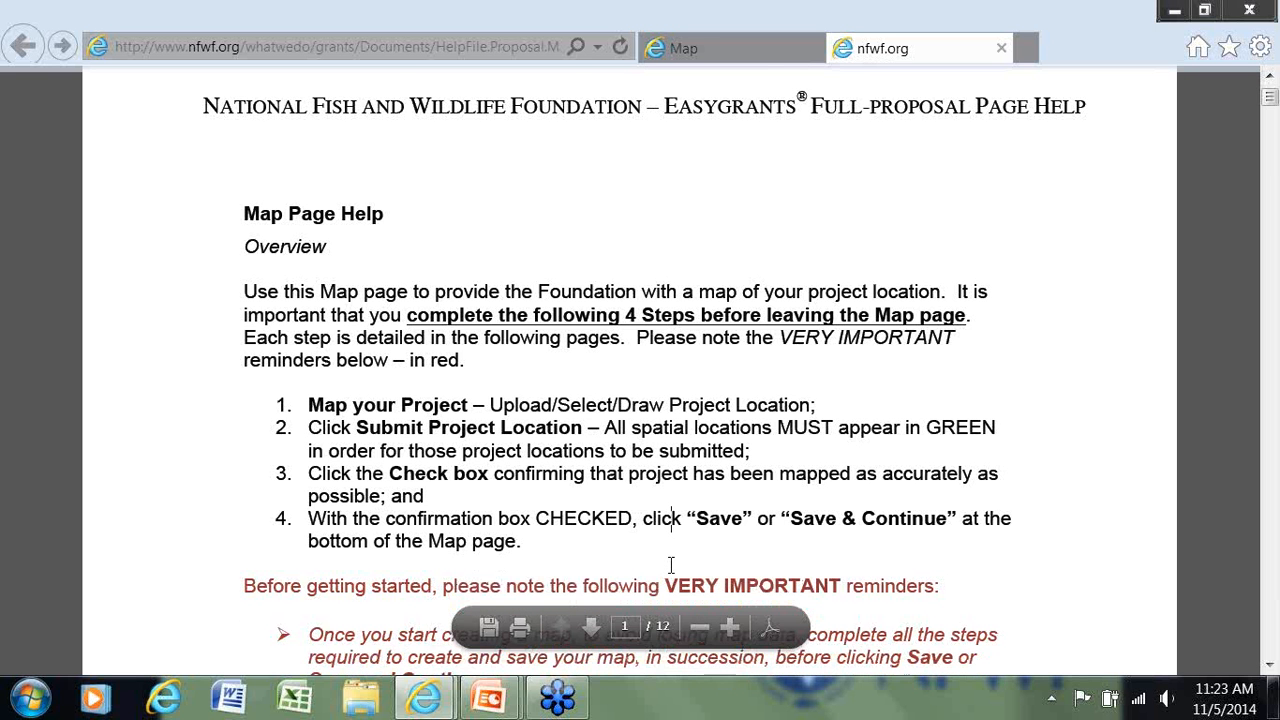
scroll(671, 567, down, 5)
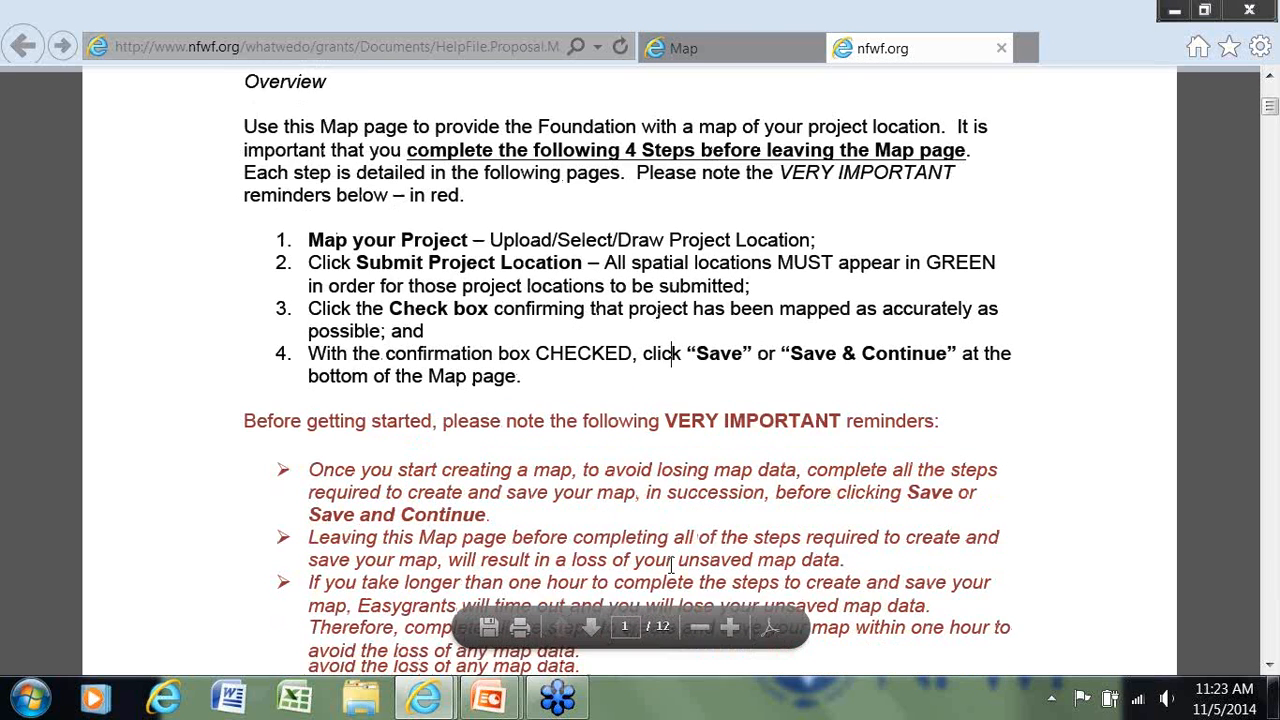
scroll(671, 567, down, 6)
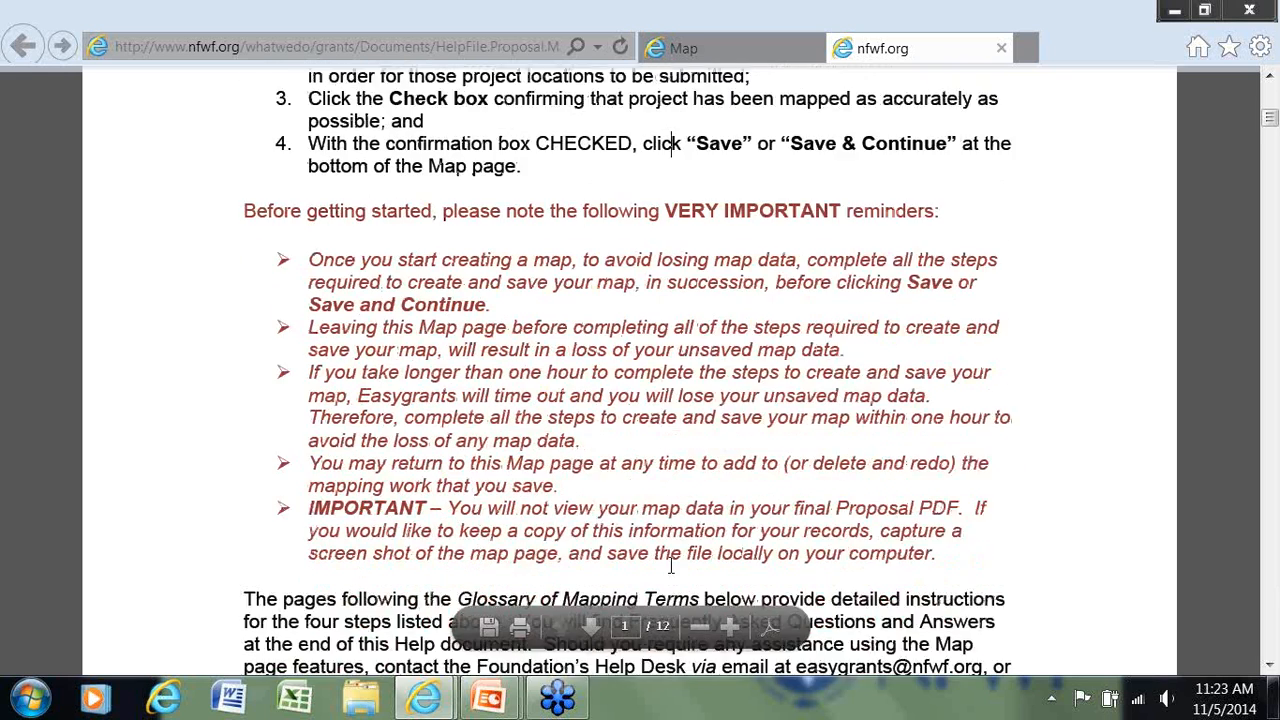
scroll(671, 567, down, 4)
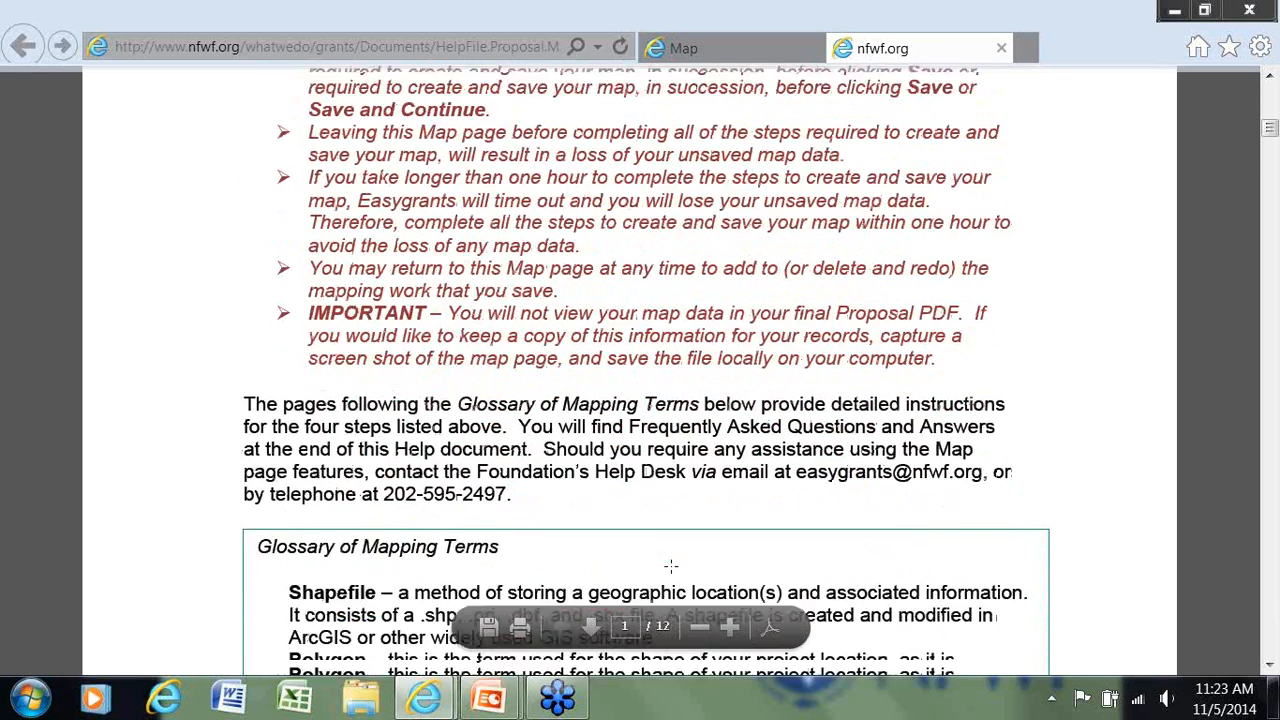
scroll(712, 490, down, 1)
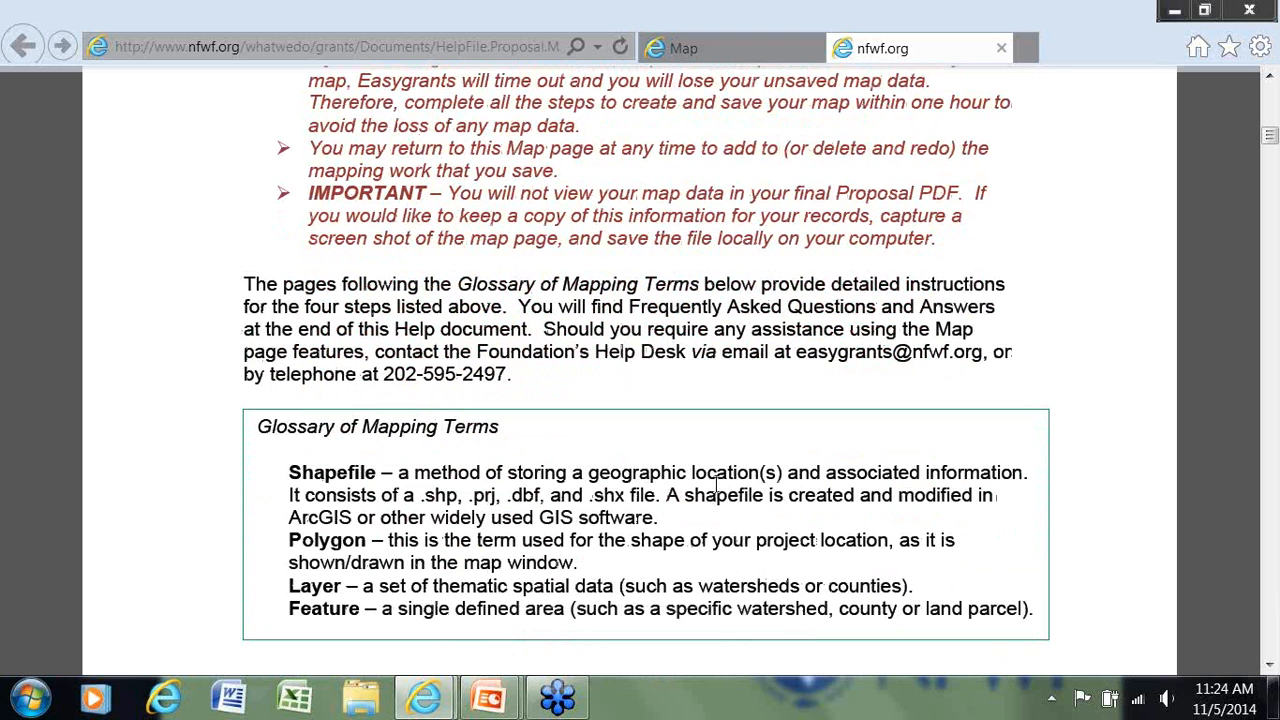
scroll(716, 484, down, 1)
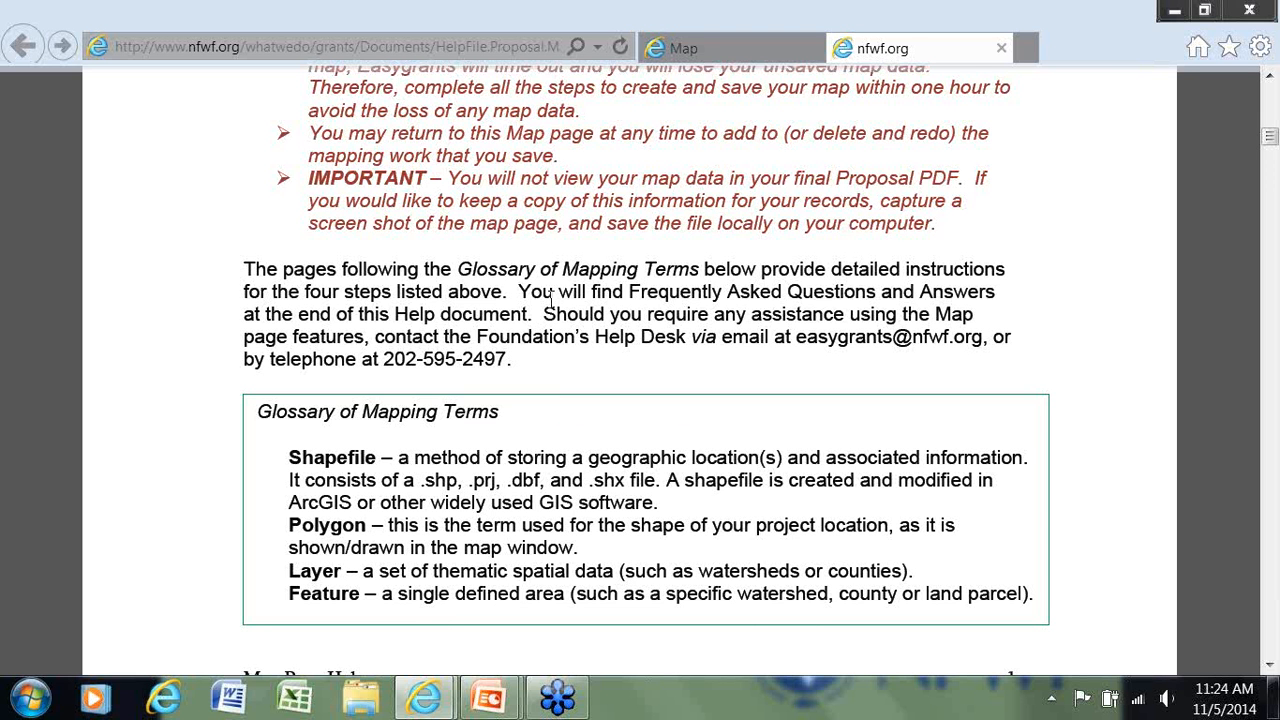
Step: Return to the Map page and save it to start the Easygrants one-hour clock
click(726, 55)
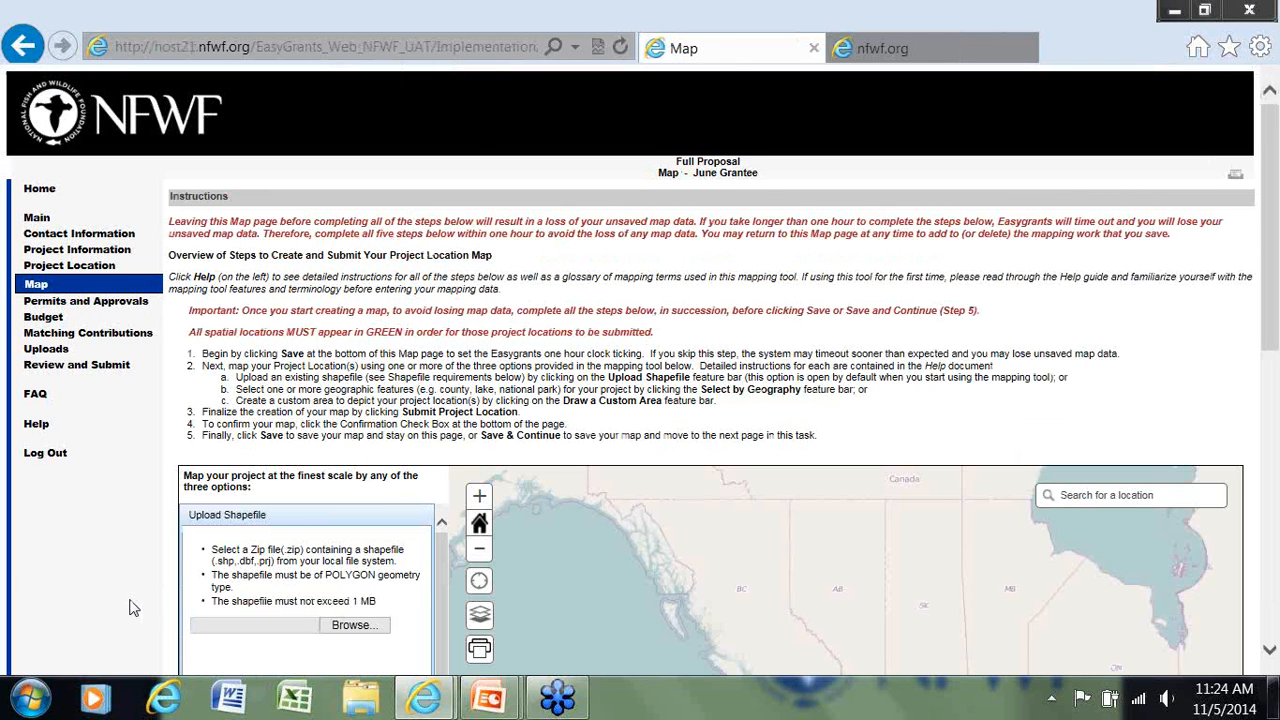
scroll(134, 608, down, 5)
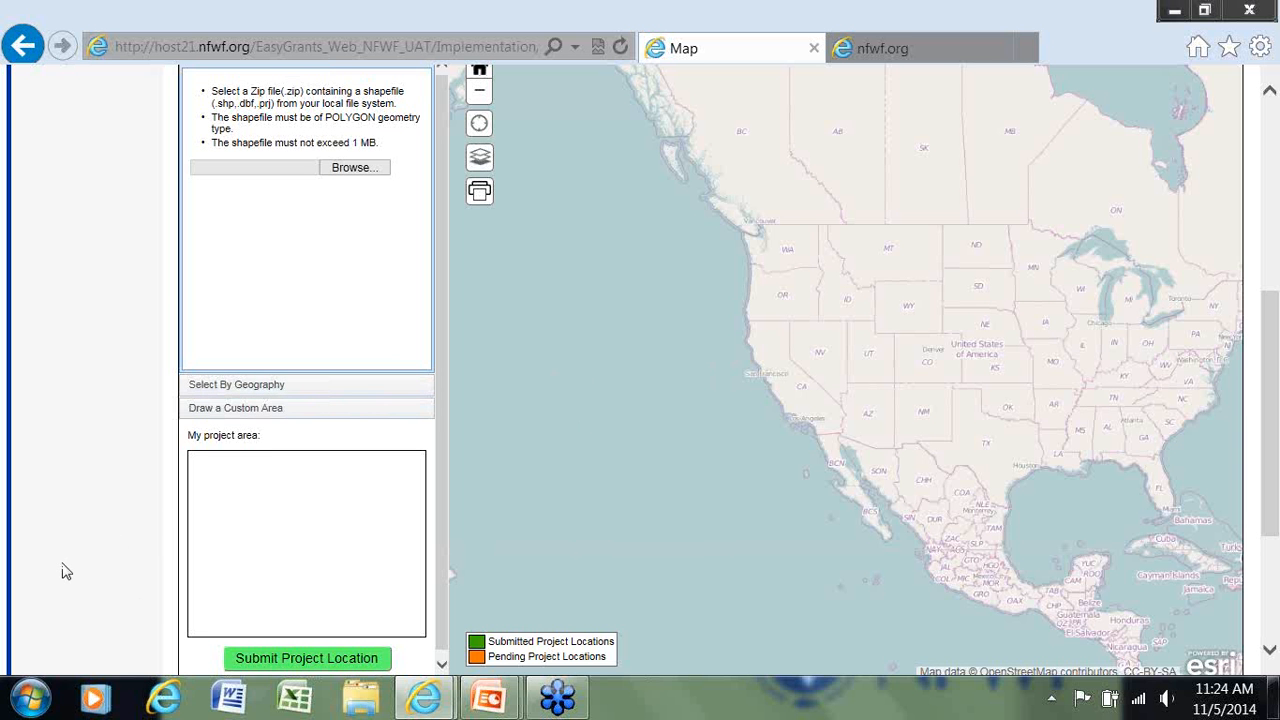
scroll(62, 571, down, 2)
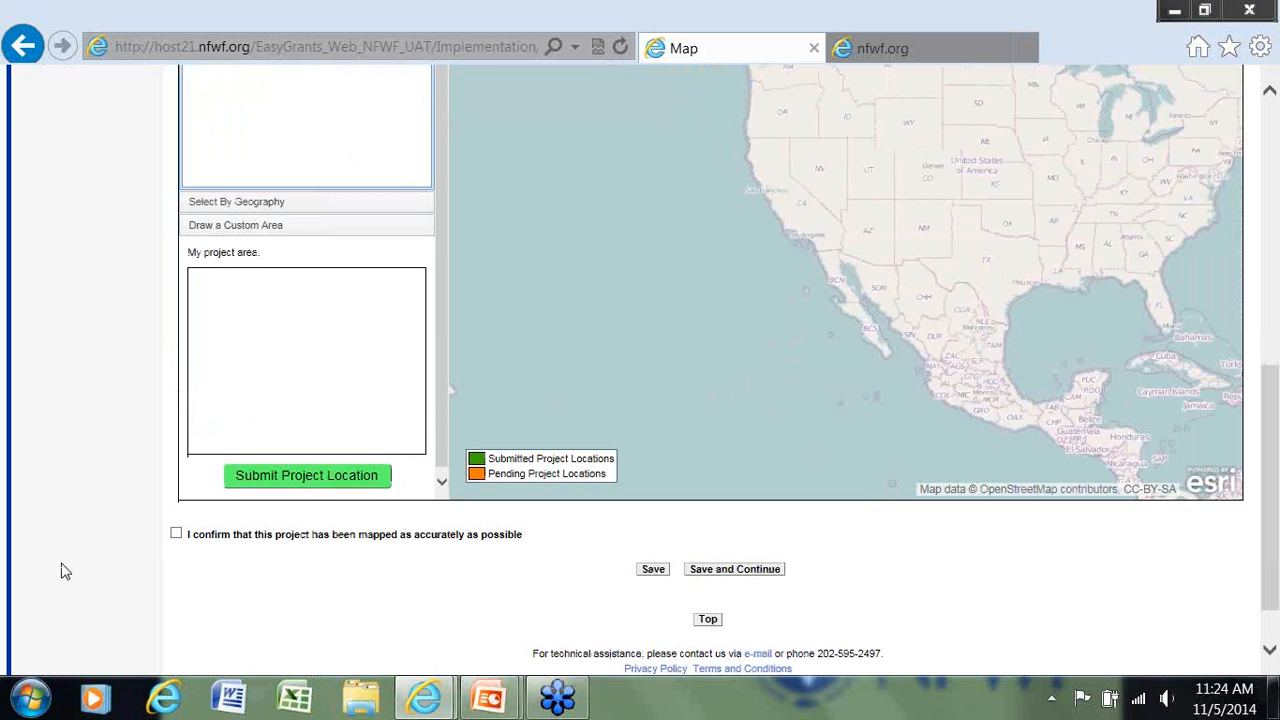
scroll(62, 571, down, 1)
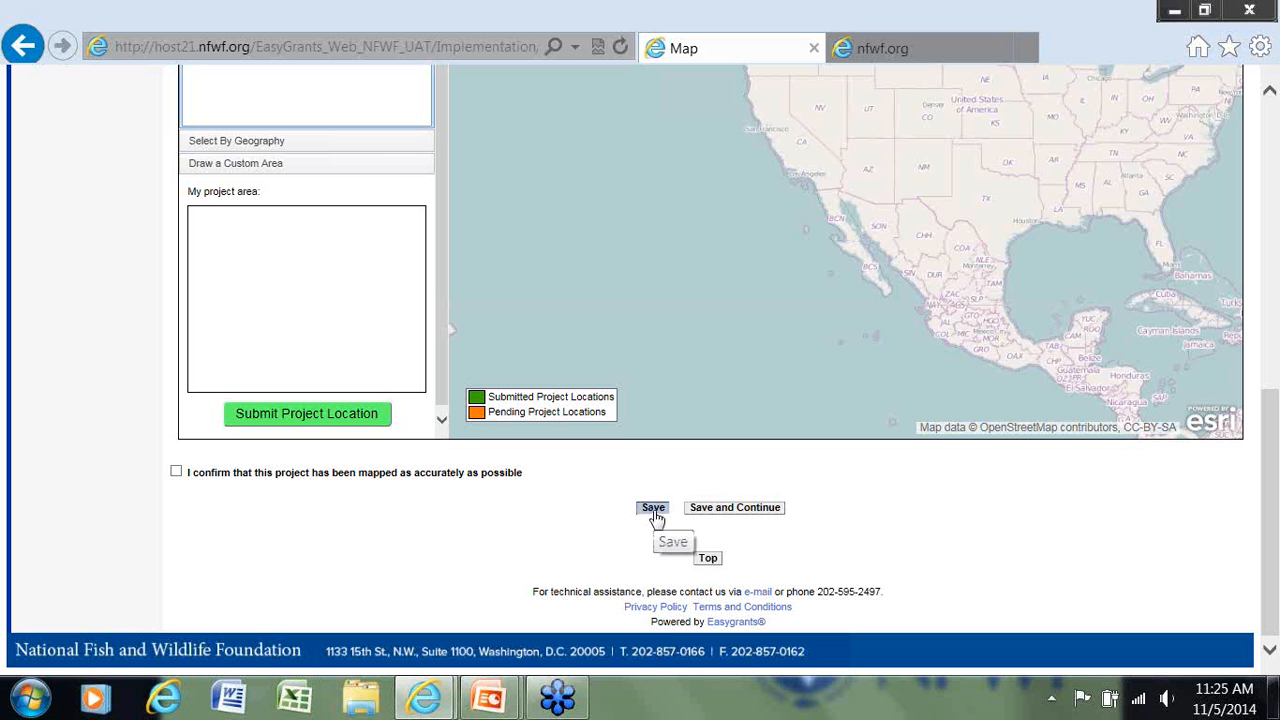
click(653, 510)
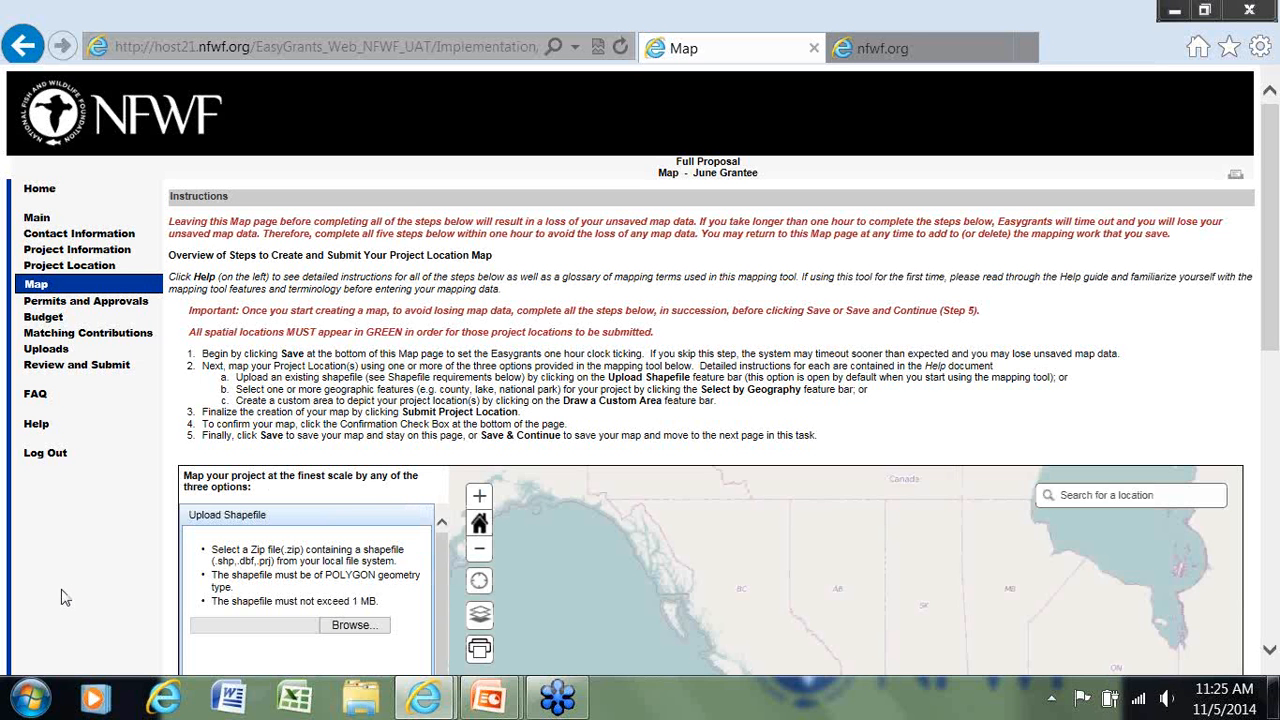
Step: Review the Upload Shapefile requirements and check the definition of Shapefile in the help glossary, returning to the Map page
scroll(61, 597, down, 3)
scroll(134, 515, down, 1)
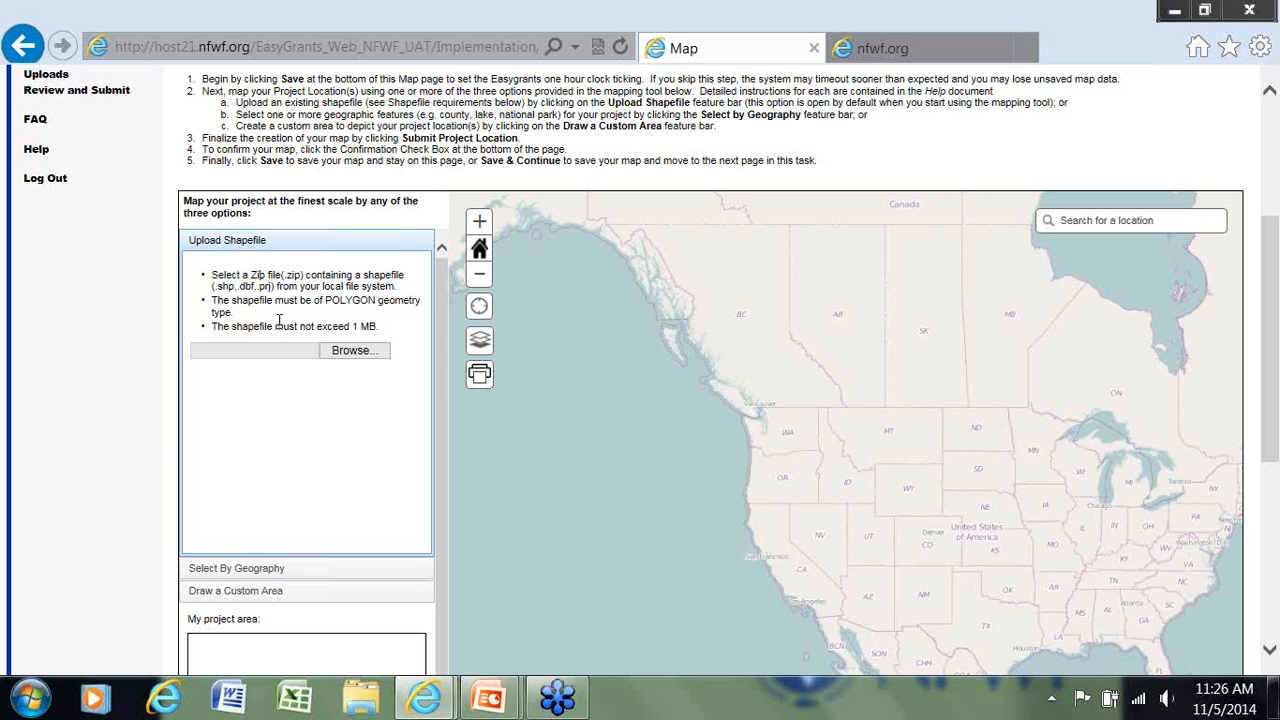
click(922, 48)
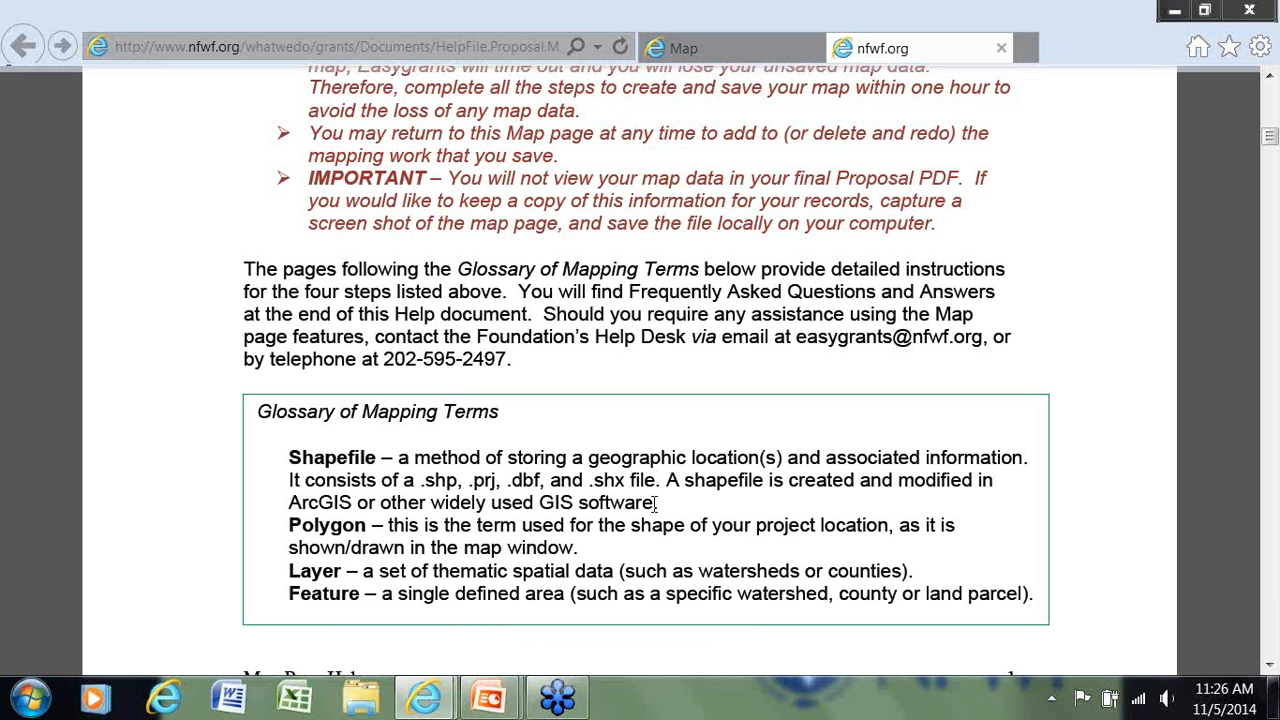
click(726, 52)
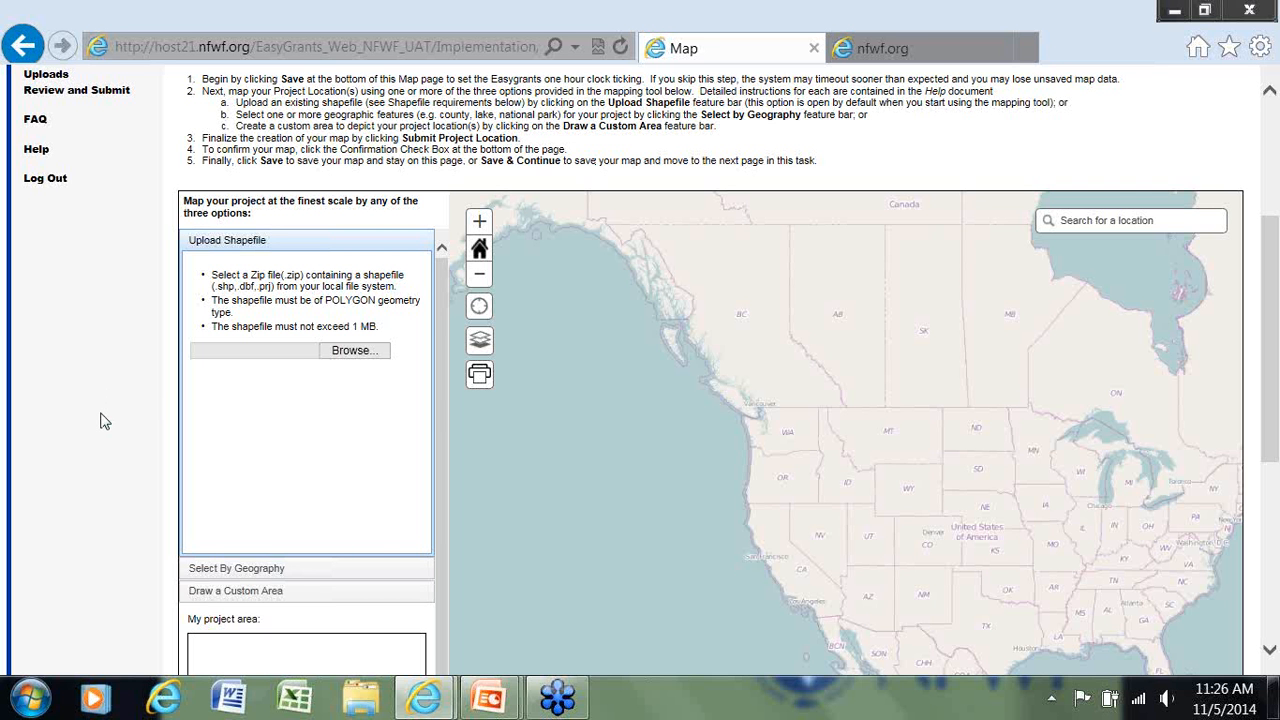
Step: Open the Select By Geography options and check the Layer and Feature definitions in the help glossary, returning to the Map page
scroll(100, 421, down, 3)
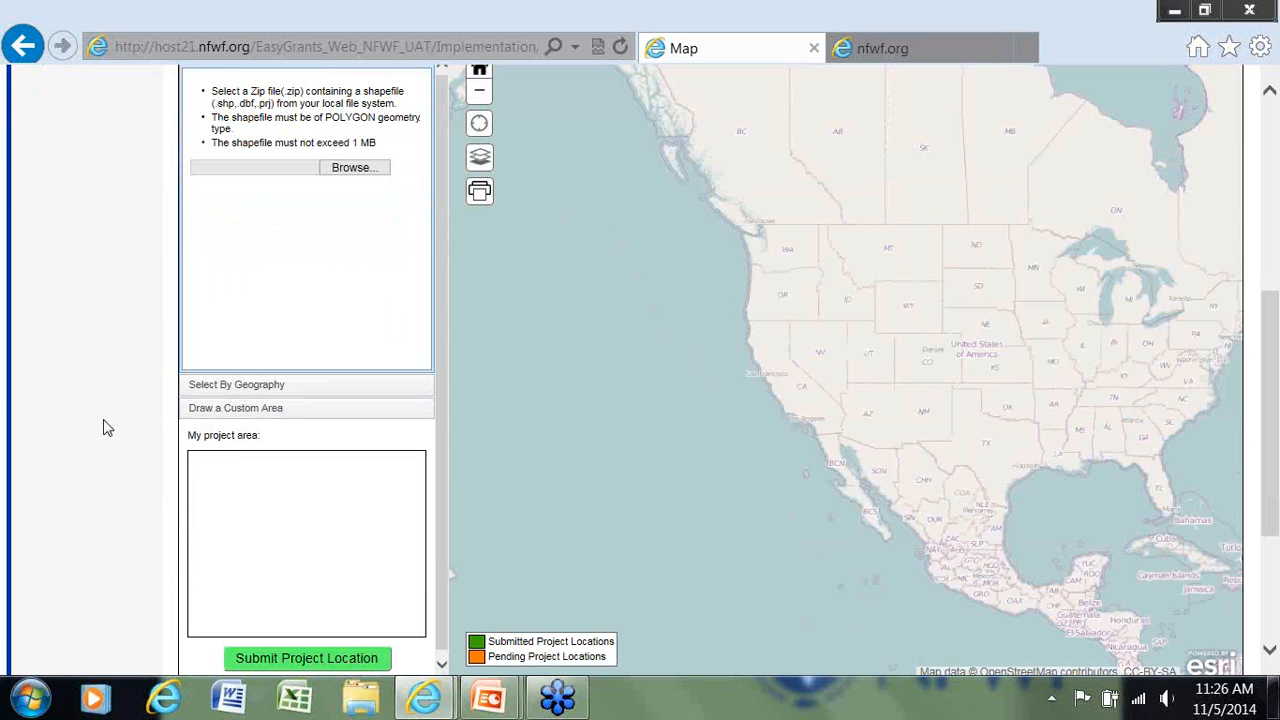
click(236, 385)
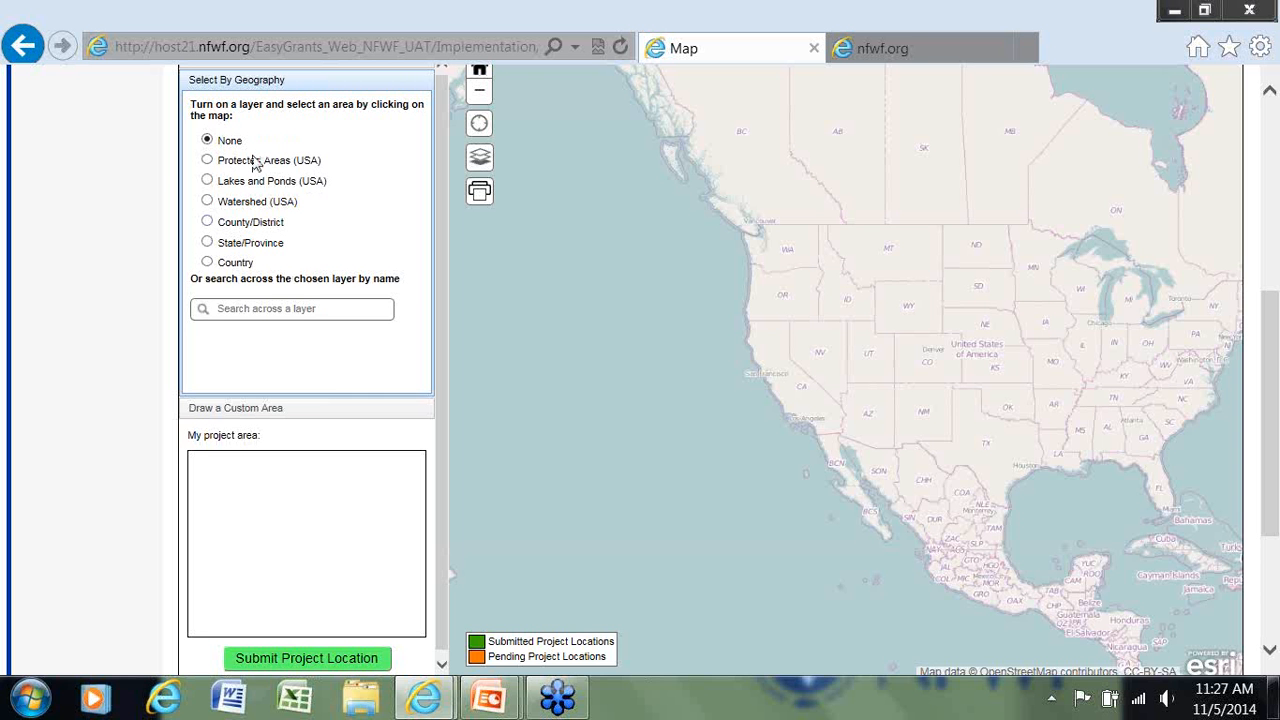
click(930, 57)
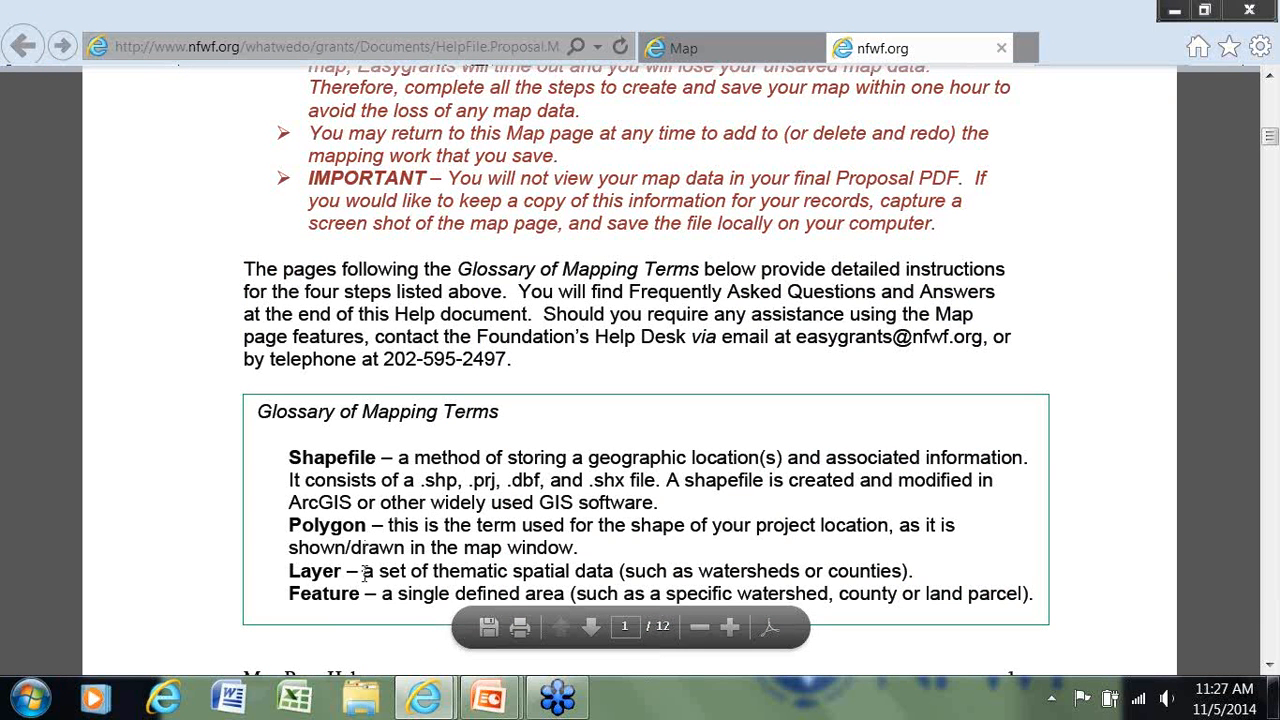
scroll(356, 536, down, 1)
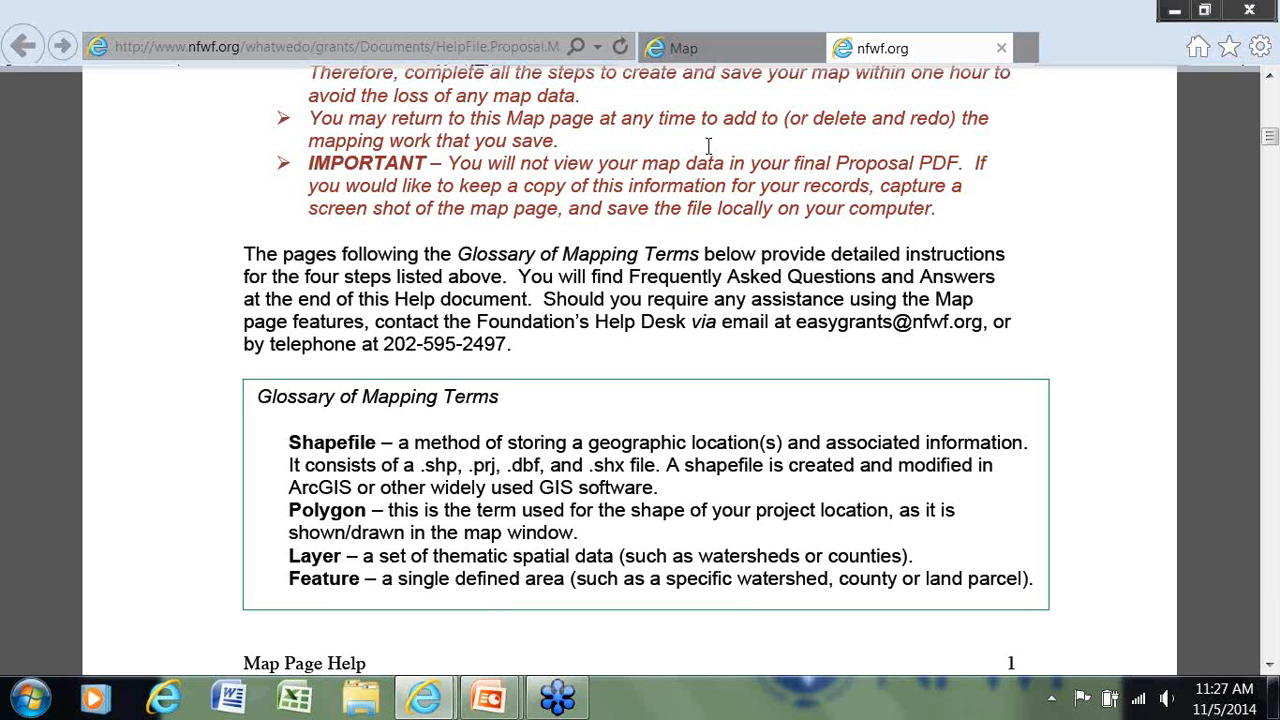
click(716, 64)
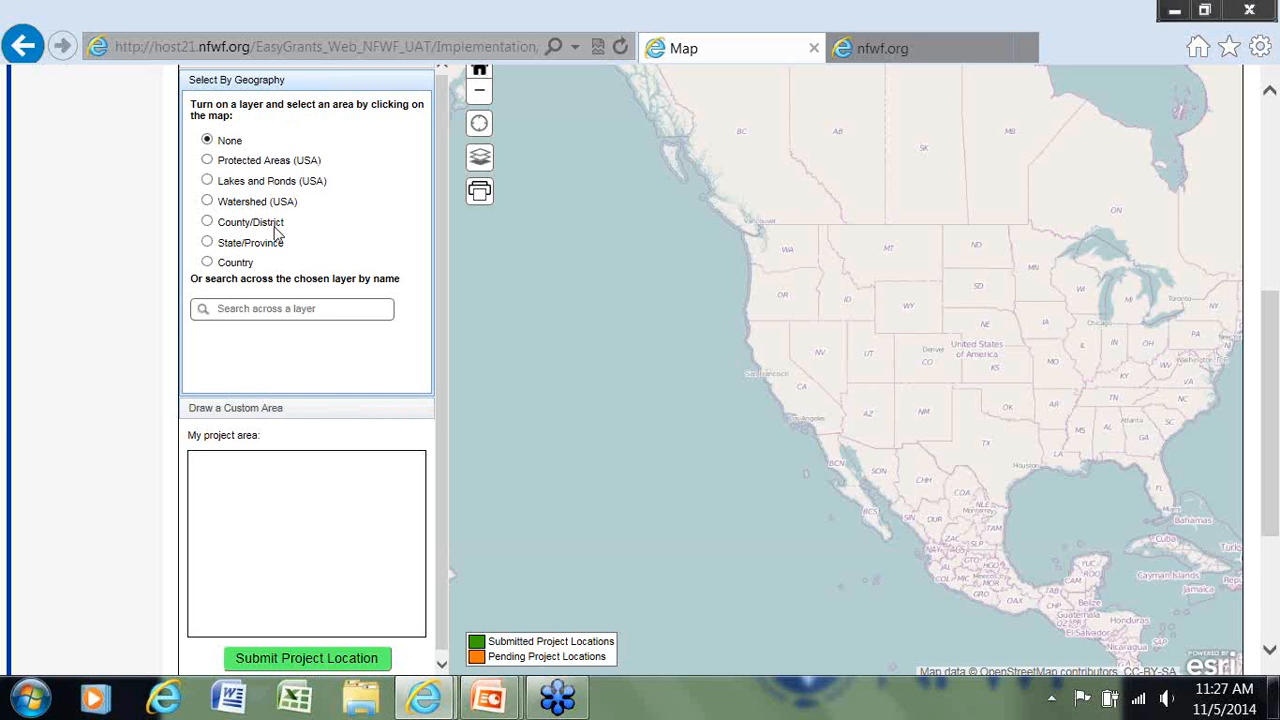
Step: Open the Draw a Custom Area option and look up Polygon in the help glossary, returning to the Map page
click(293, 410)
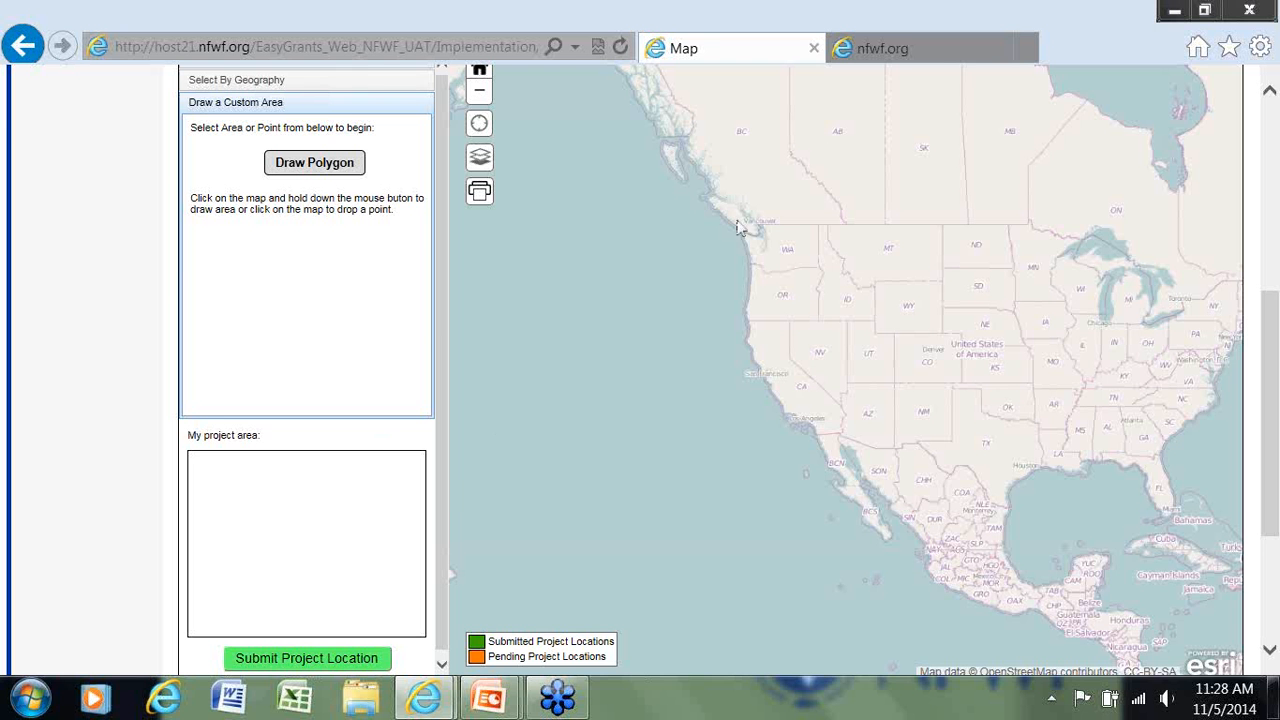
click(908, 51)
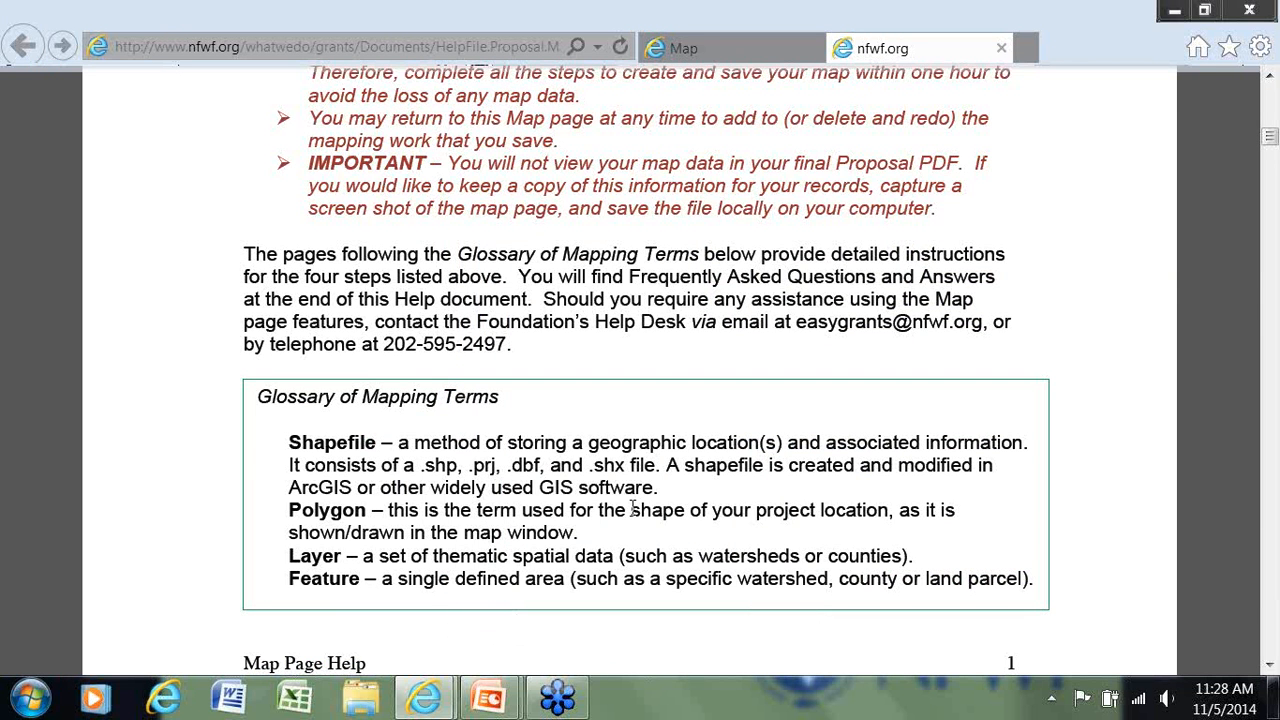
click(722, 55)
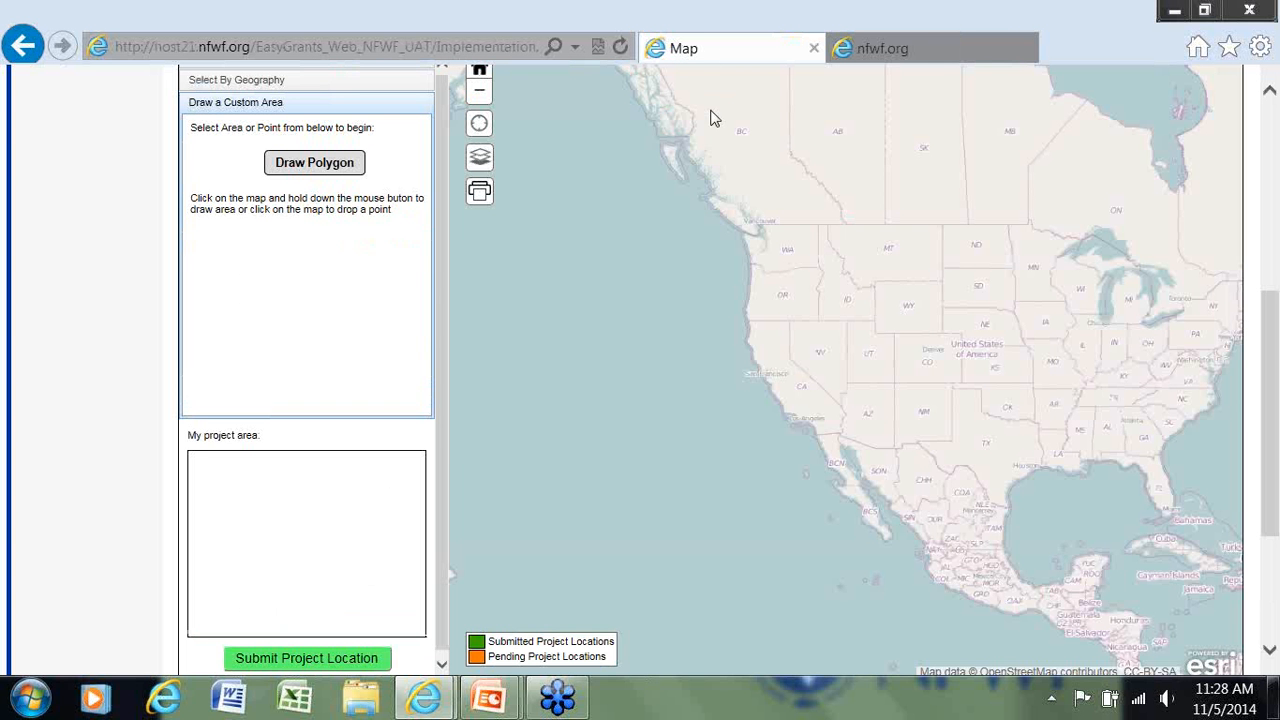
scroll(129, 289, down, 2)
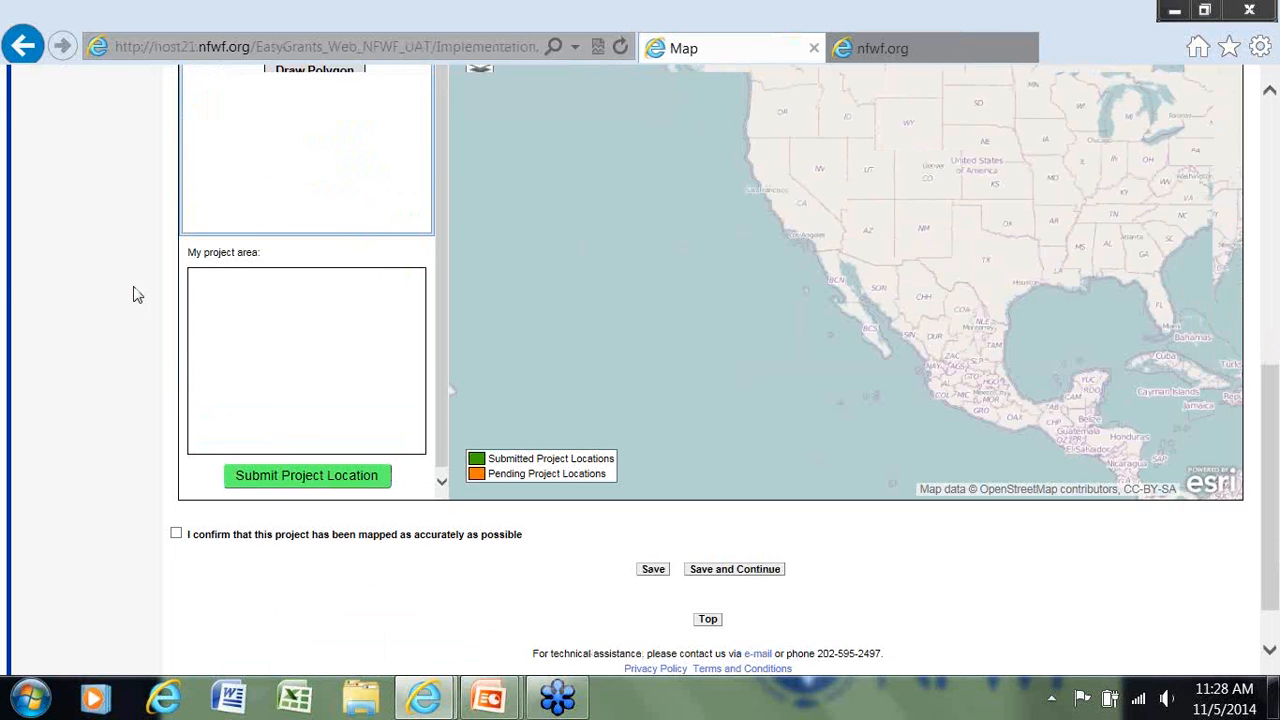
Step: Reopen the Upload Shapefile option on the Map page and review its file requirements
scroll(138, 295, up, 3)
click(250, 333)
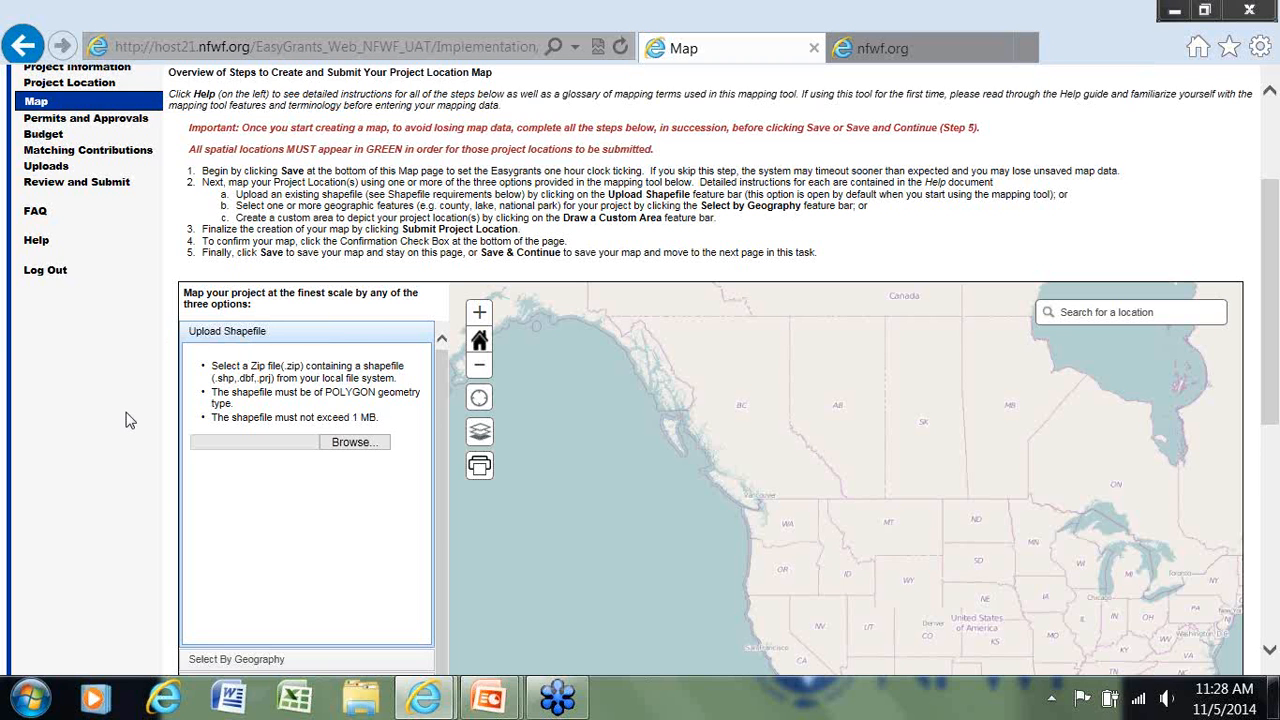
scroll(125, 420, down, 2)
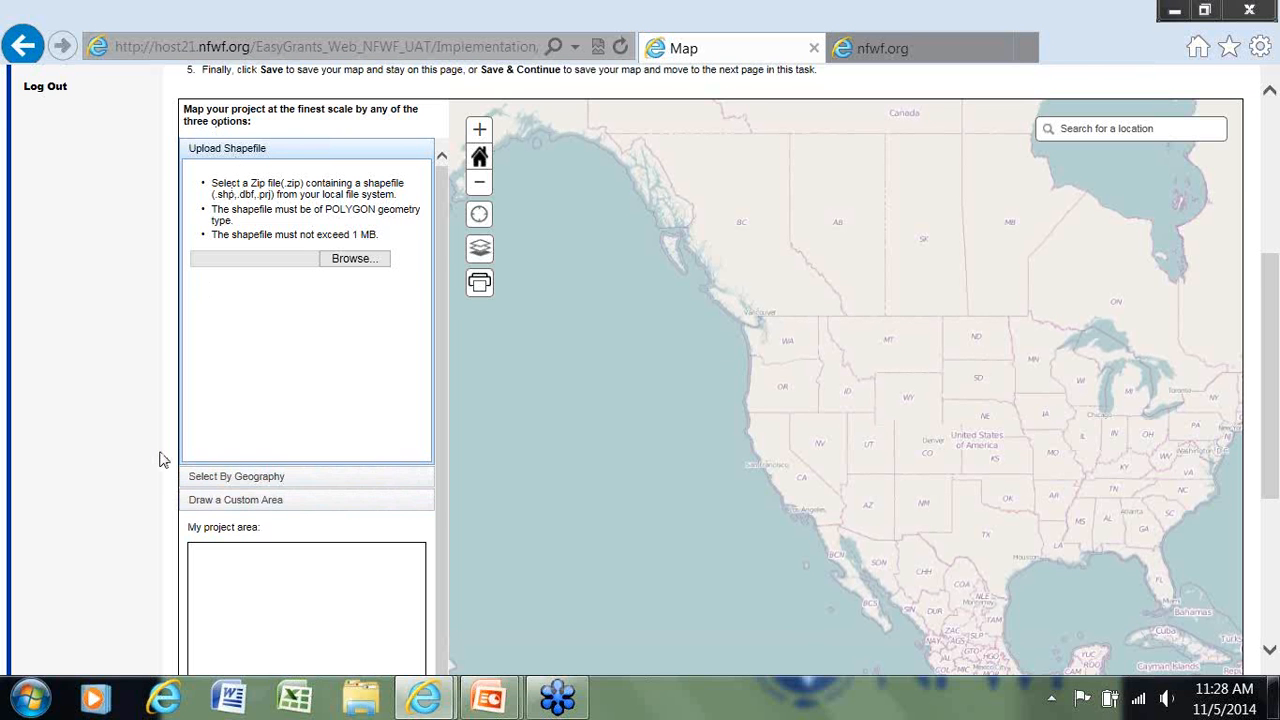
scroll(163, 460, up, 1)
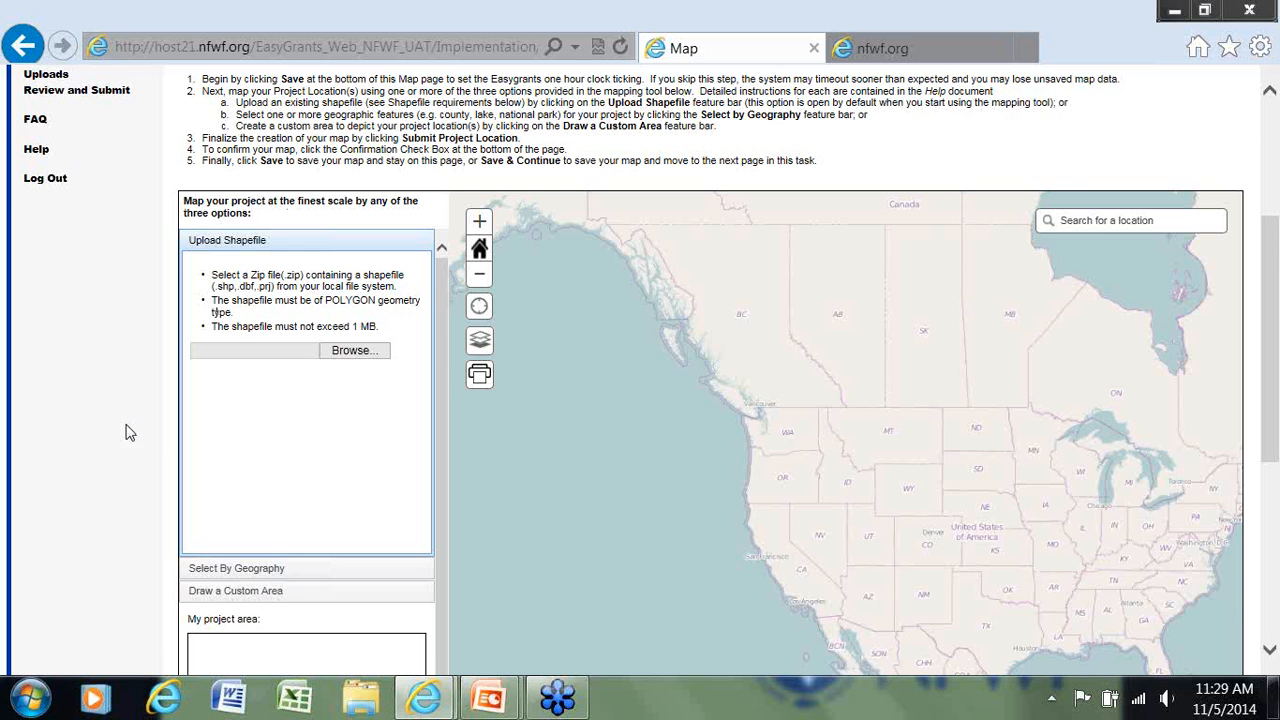
scroll(122, 422, up, 1)
scroll(122, 422, up, 1)
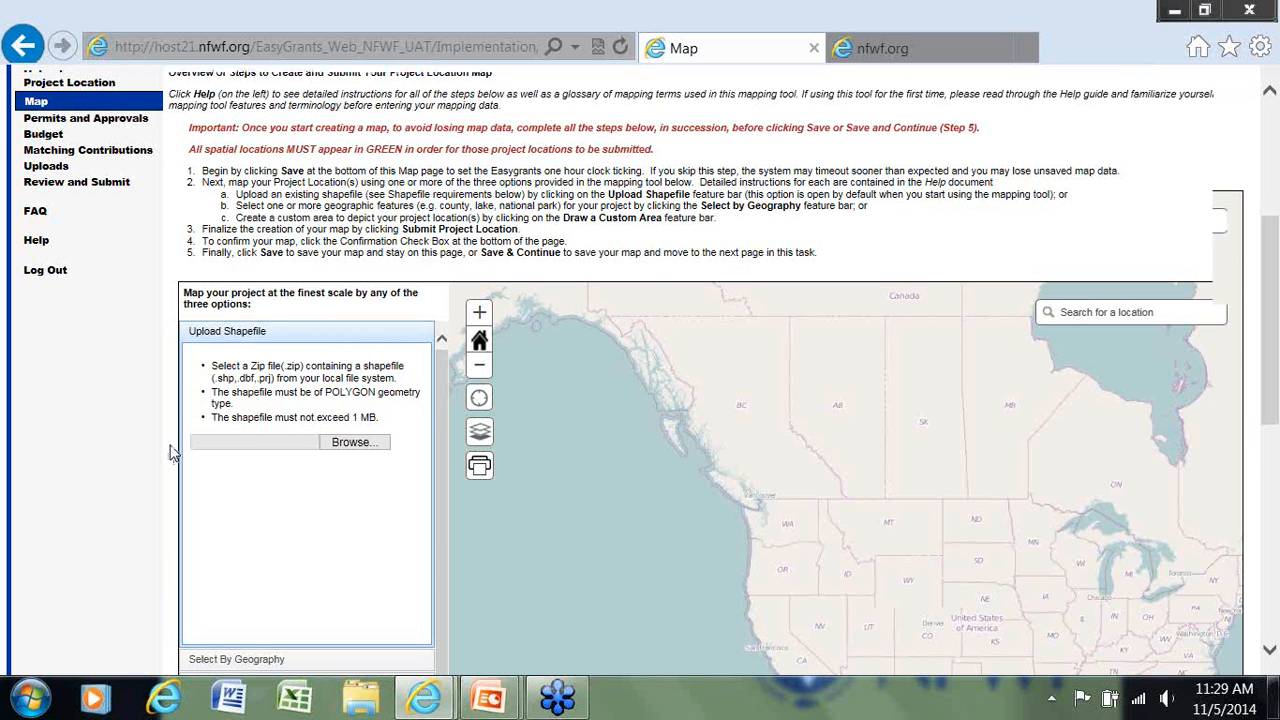
scroll(170, 453, down, 1)
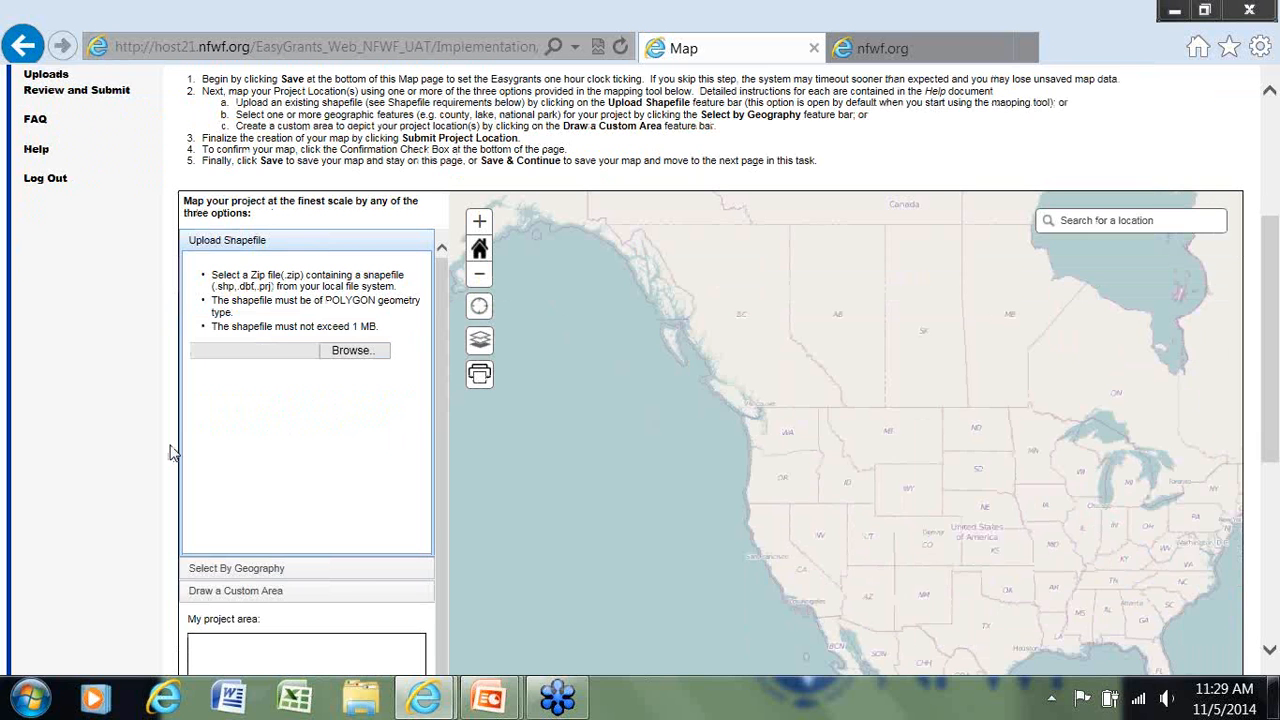
Step: Switch to Windows Explorer, open the Sample Shapefile folder in Downloads, and select NCSandhills_LLP_SGA.dbf to inspect the shapefile's component files
key(alt+Tab)
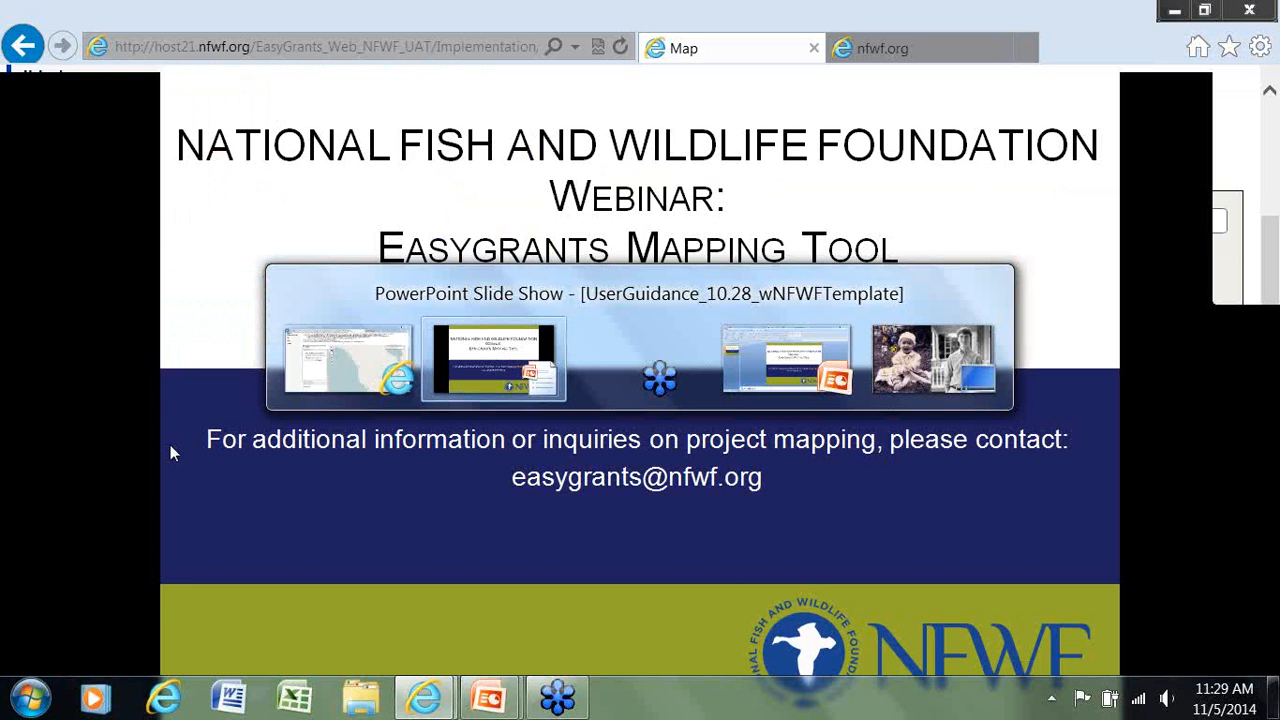
key(alt+Tab)
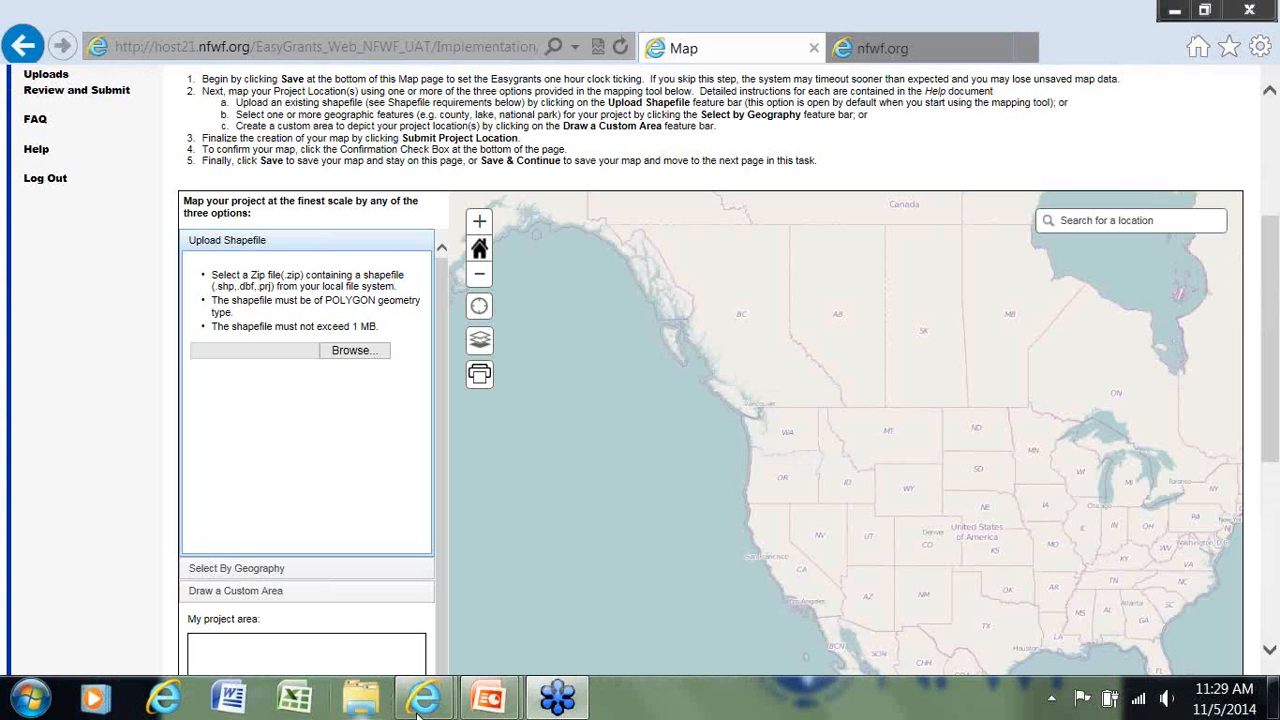
click(370, 678)
click(76, 185)
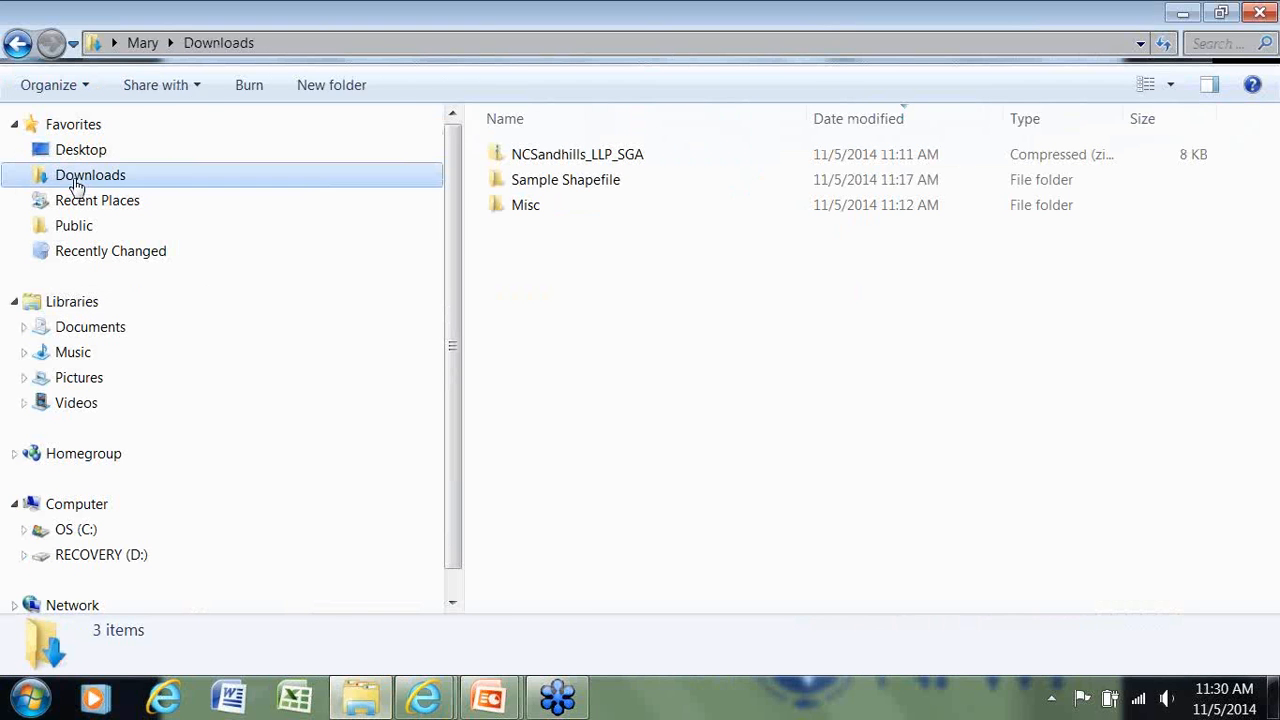
double_click(535, 181)
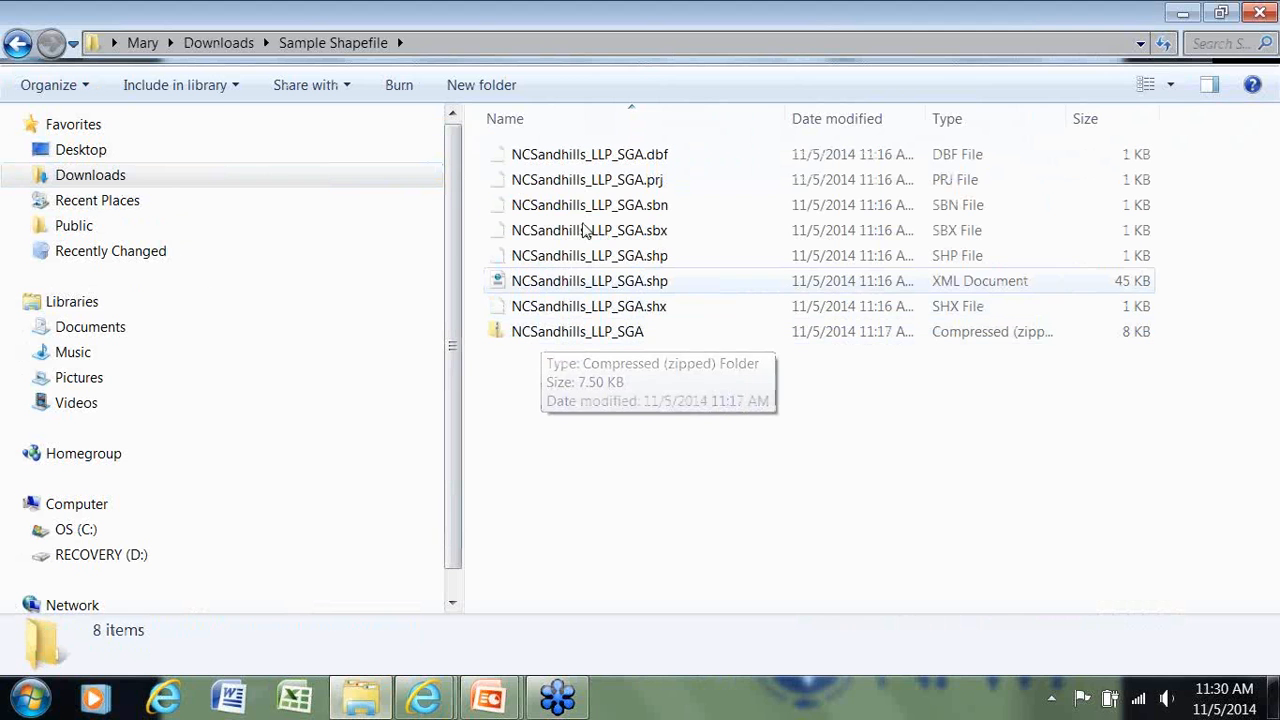
click(575, 156)
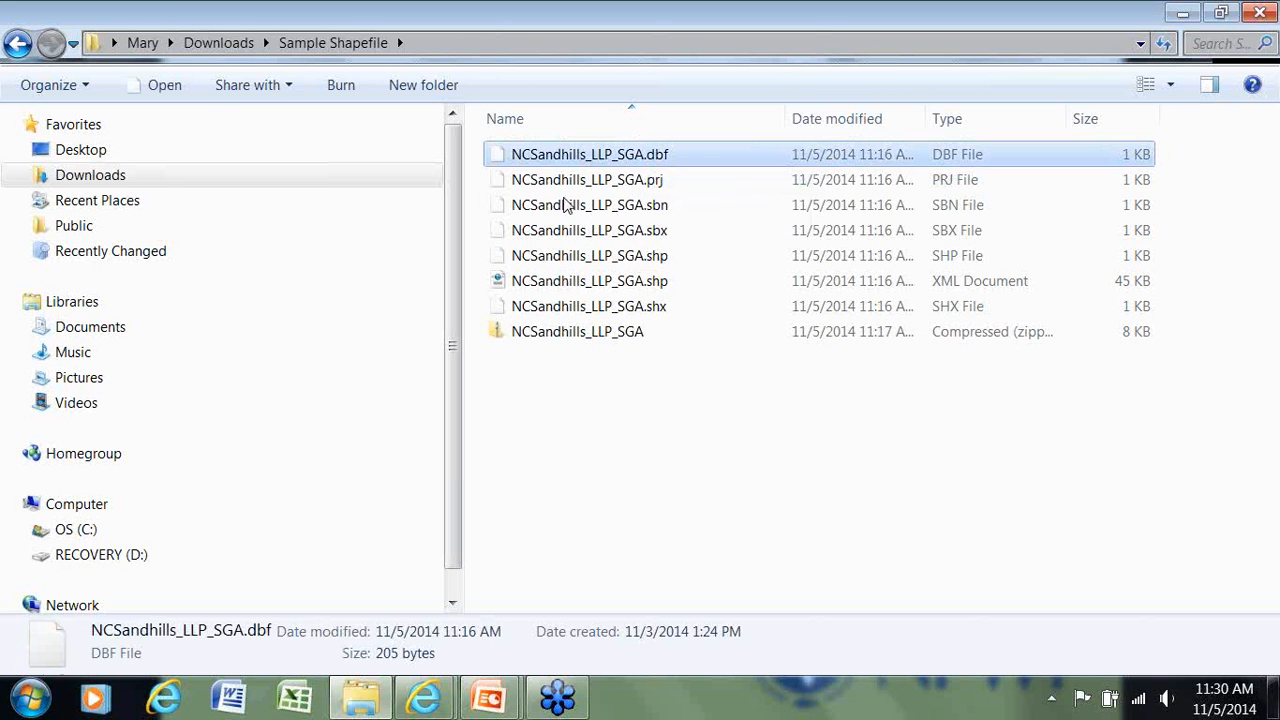
Step: Compress the seven NCSandhills_LLP_SGA component files into a new zipped folder, select the resulting archive, and close the Sample Shapefile folder
shift+click(543, 310)
right_click(559, 208)
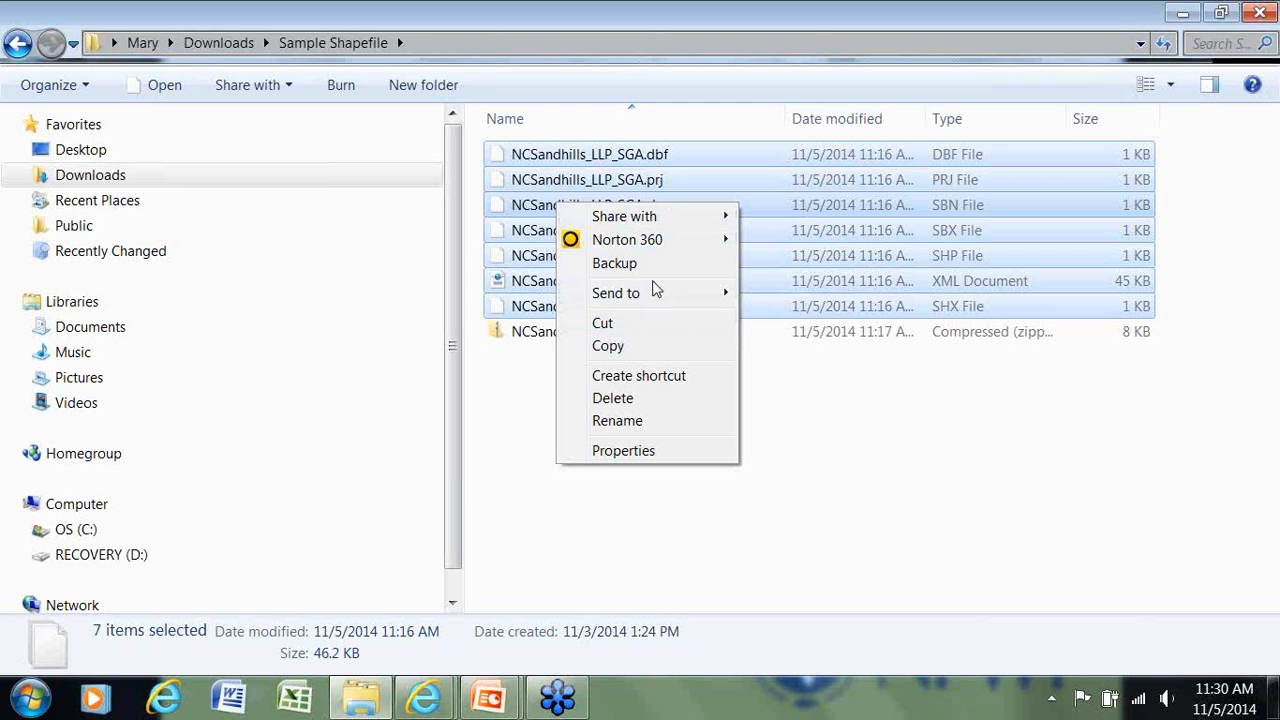
mouse_move(652, 298)
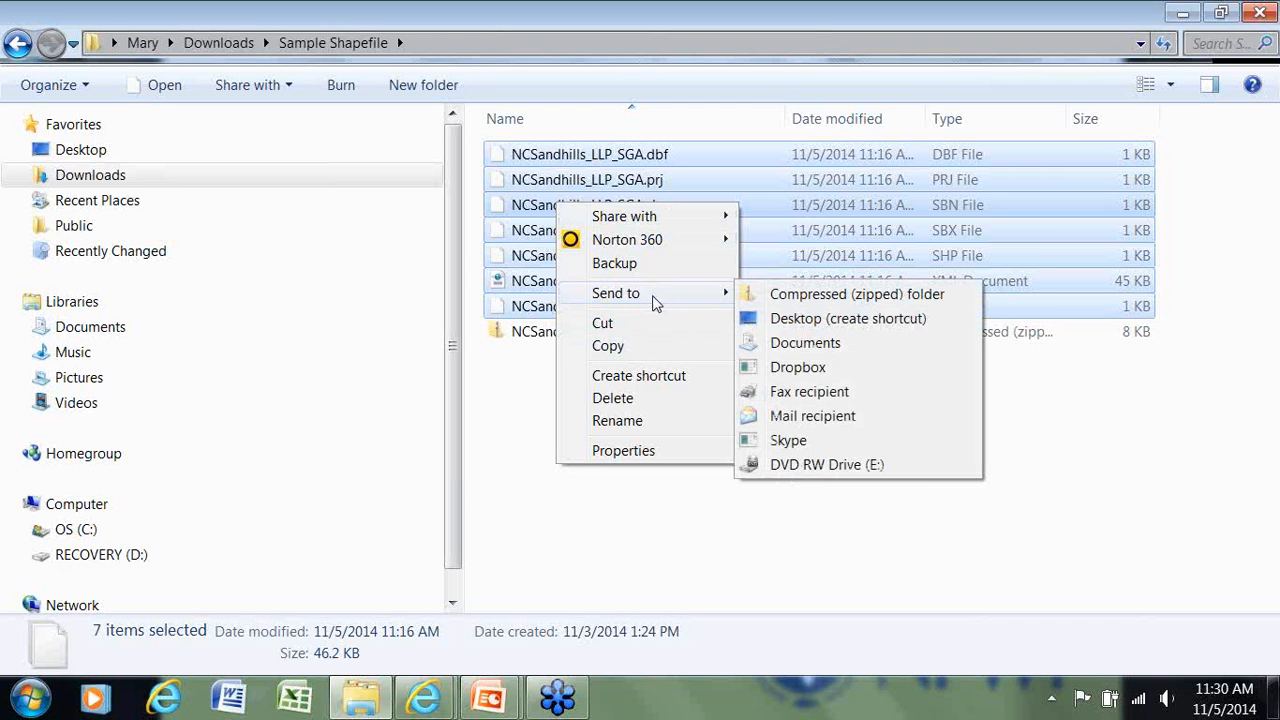
click(806, 296)
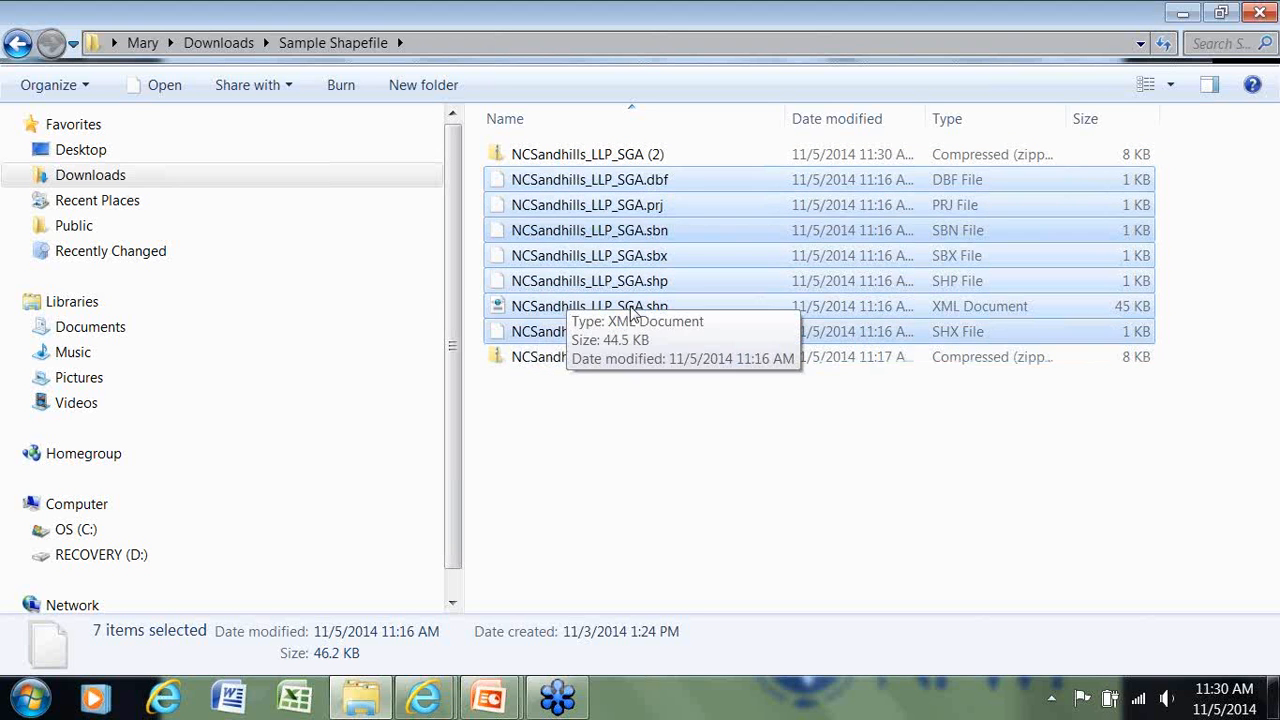
click(632, 158)
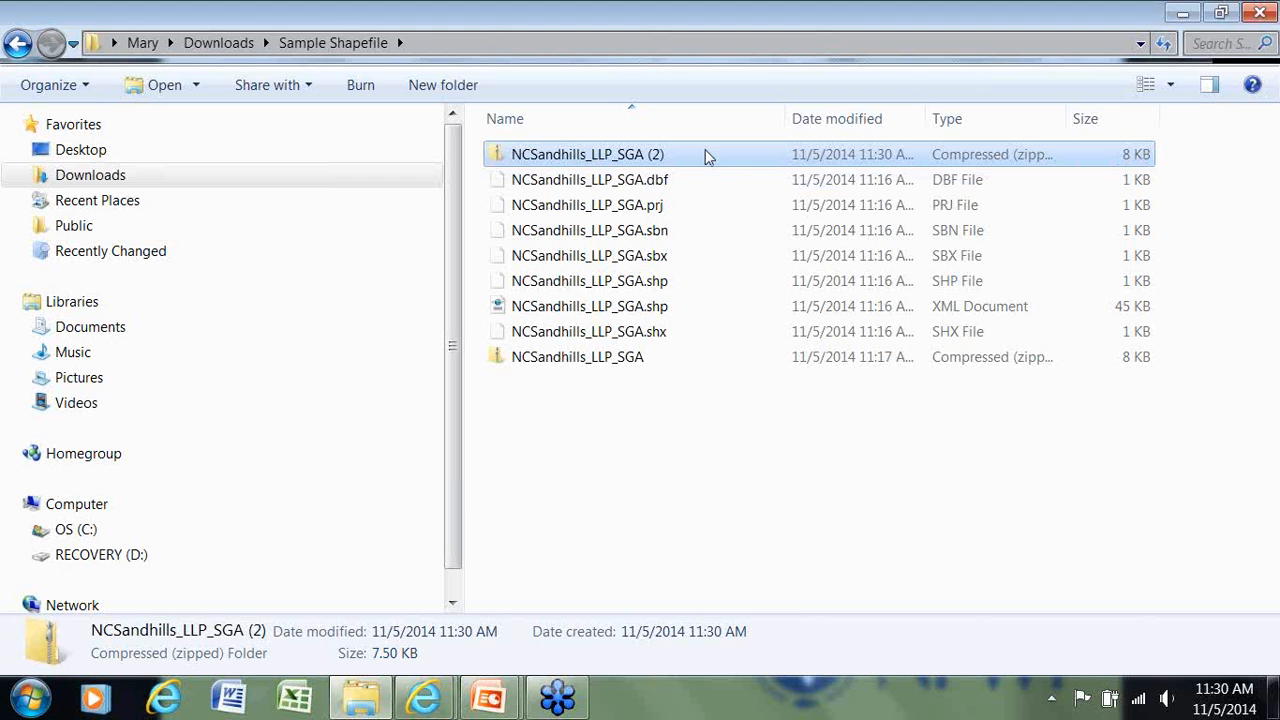
click(1260, 14)
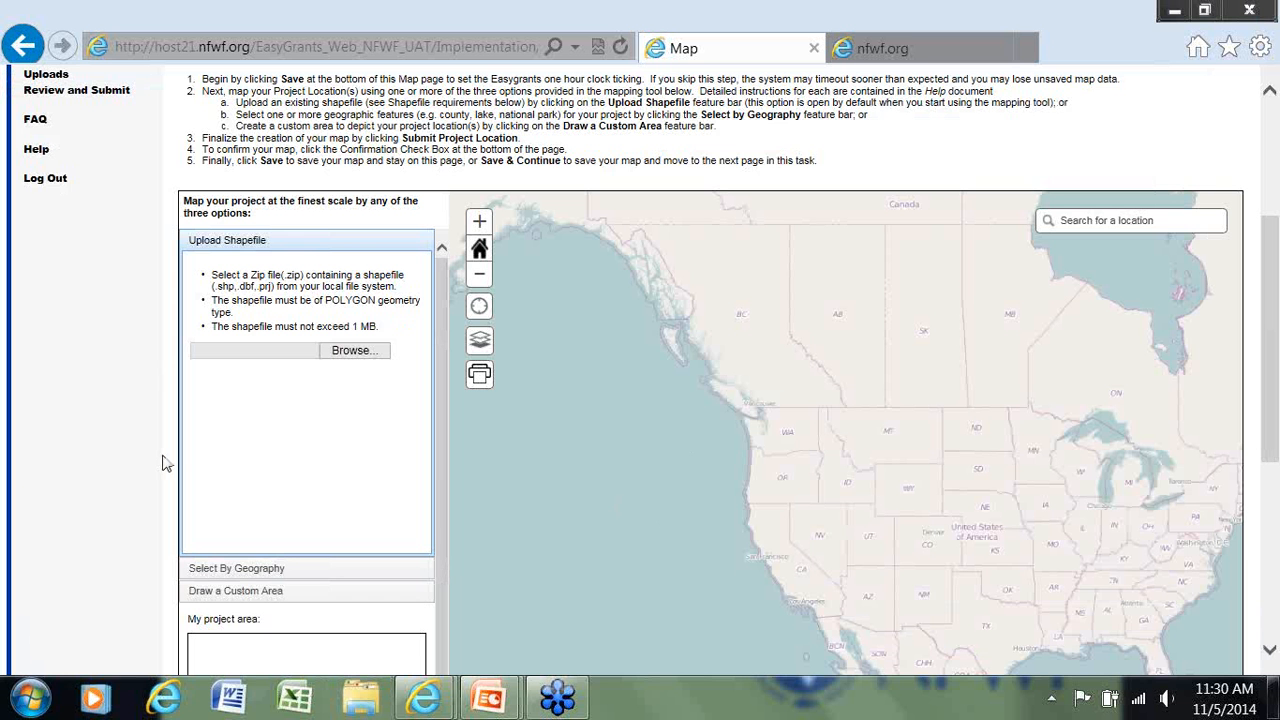
Step: Load the zipped shapefile NCSandhills_LLP_SGA (2) from the Sample Shapefile folder in Downloads into the Upload Shapefile option
click(355, 351)
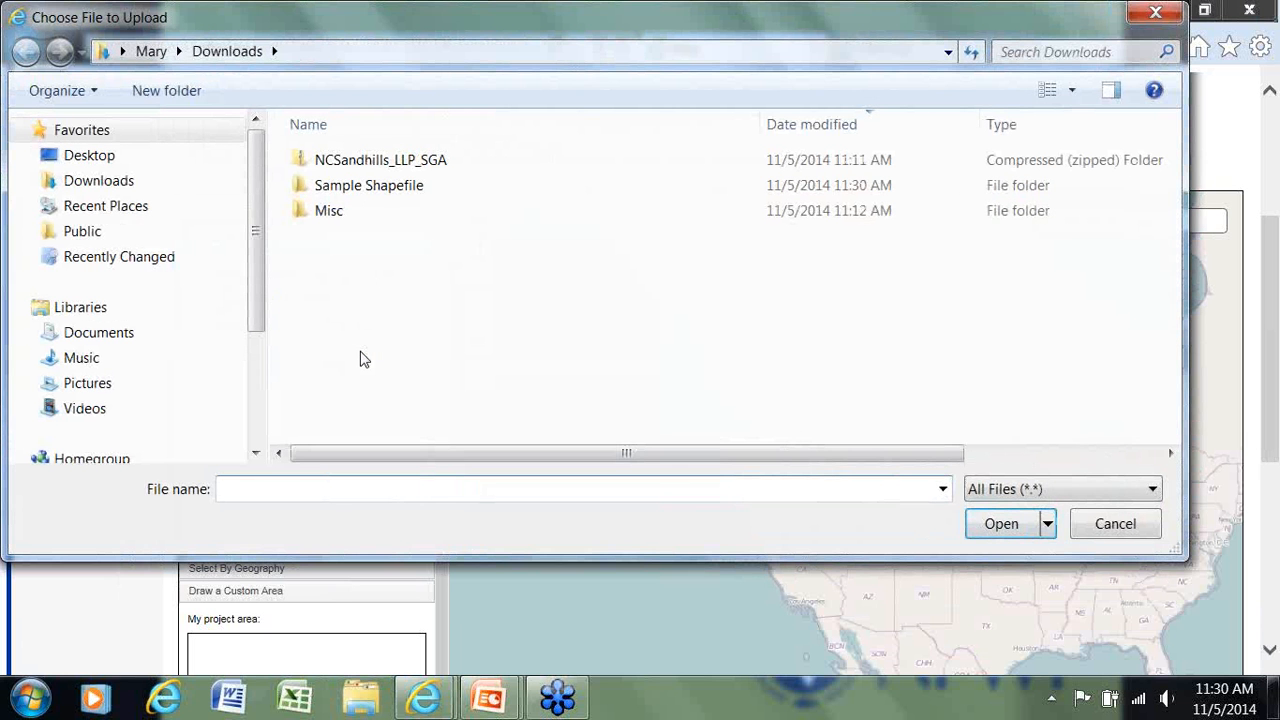
double_click(359, 188)
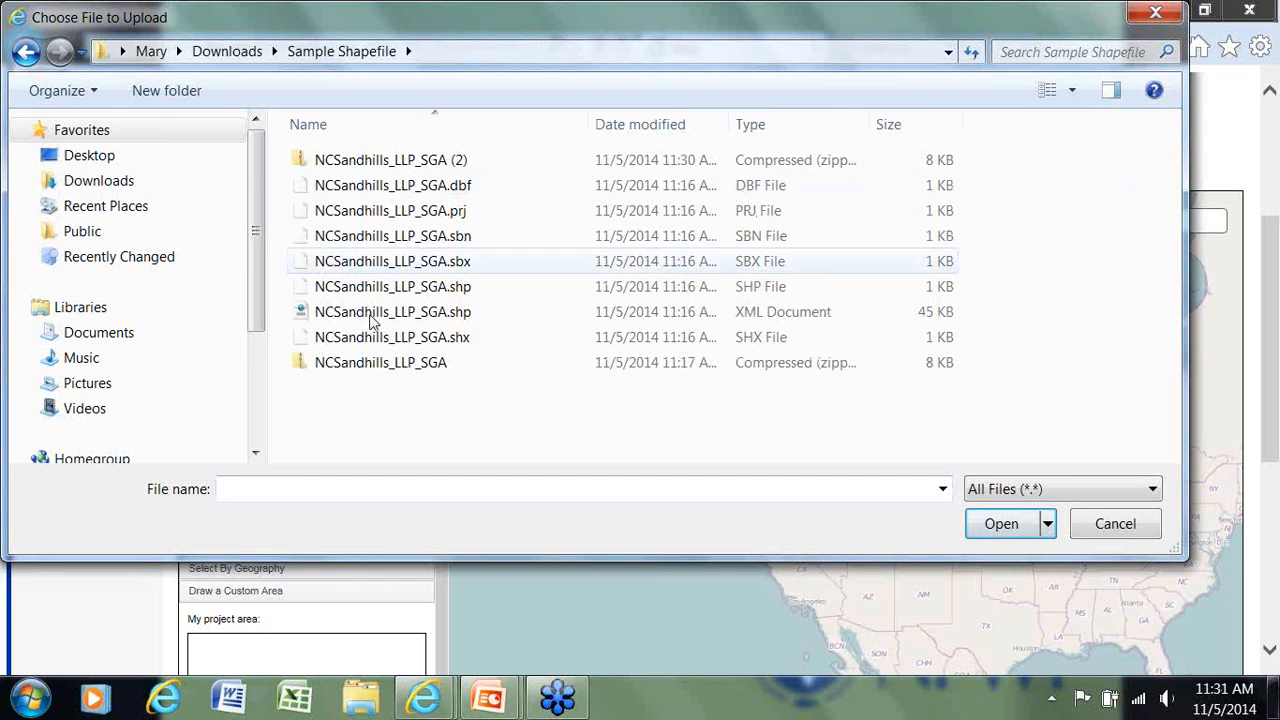
double_click(372, 165)
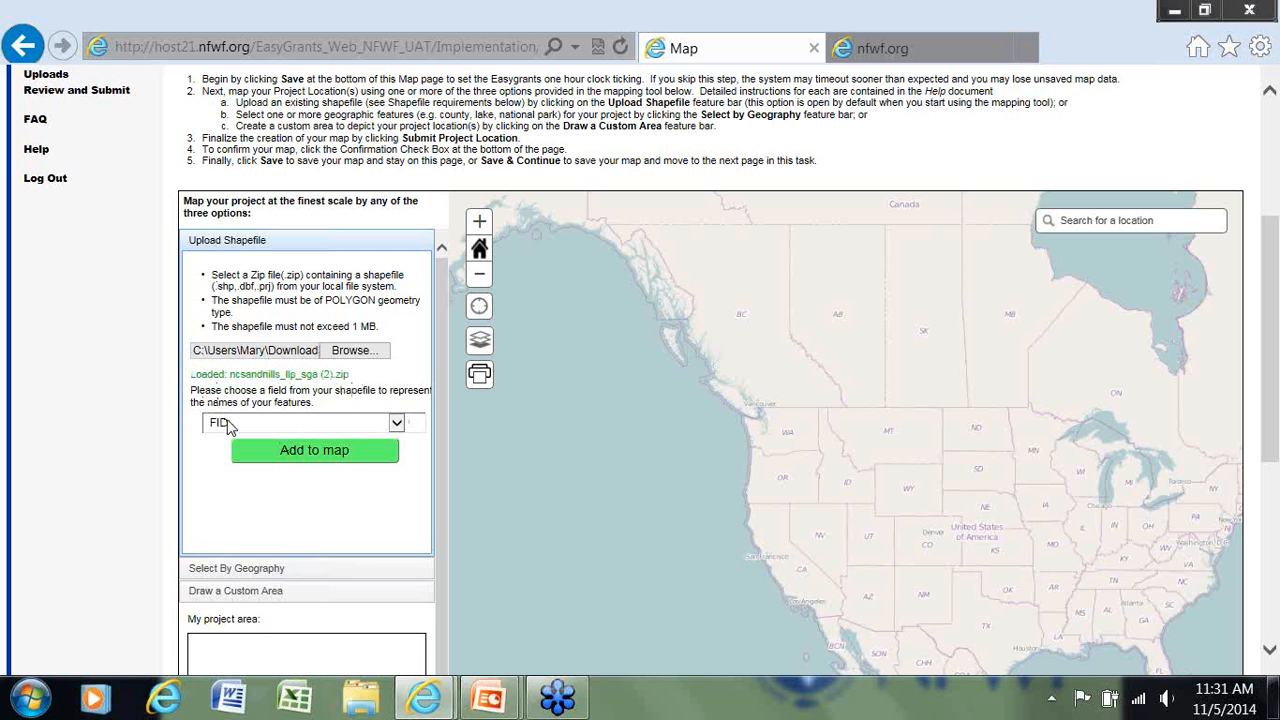
Step: Choose Name as the field that labels the shapefile's features and add the shapefile to the map
click(397, 425)
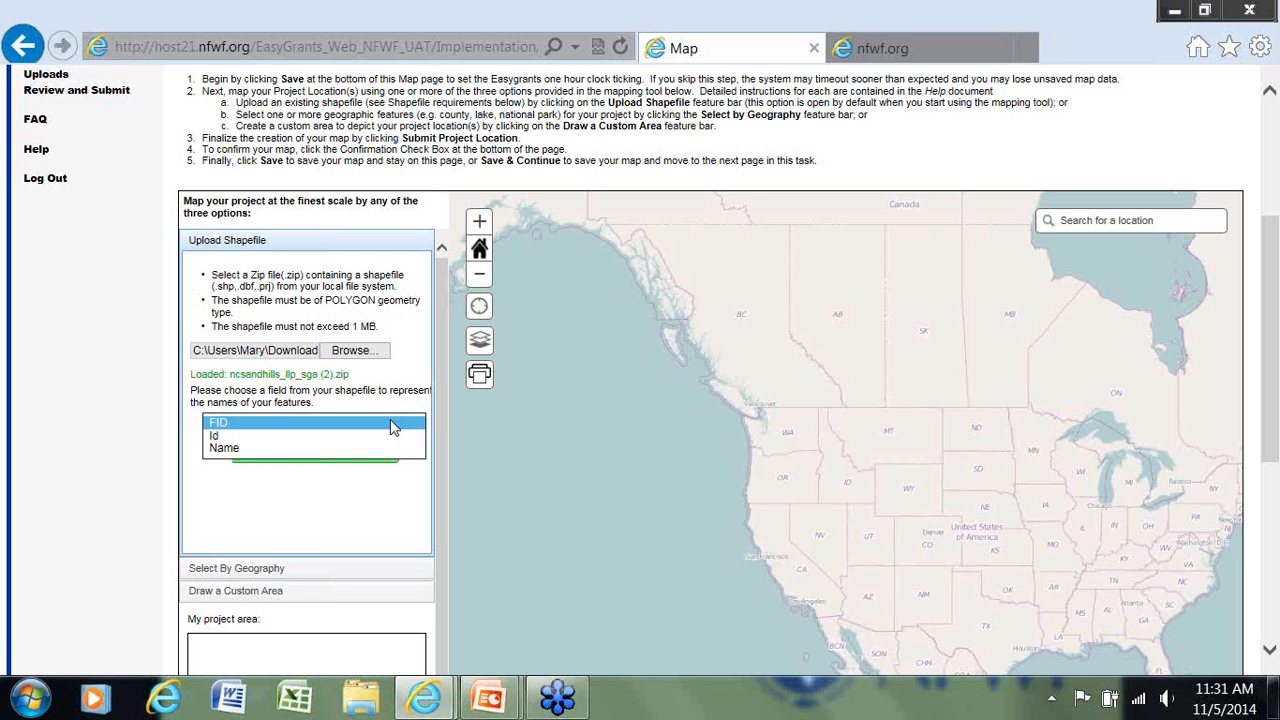
click(252, 450)
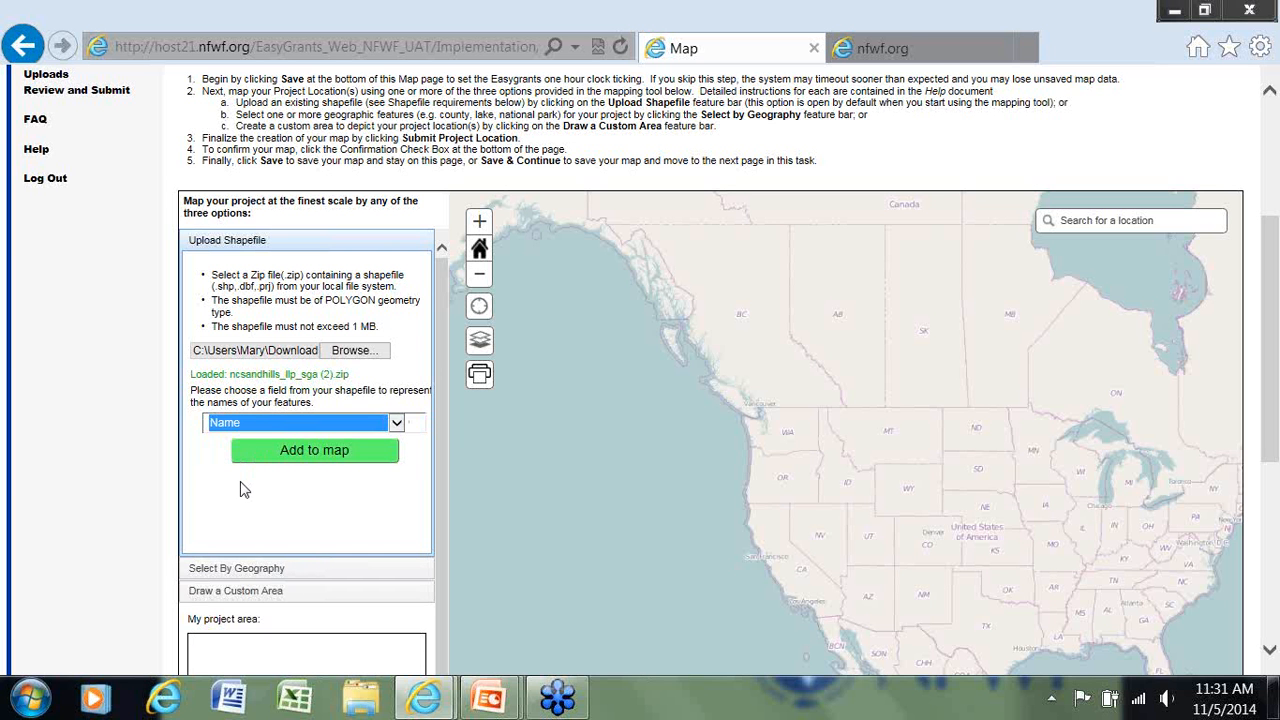
click(318, 452)
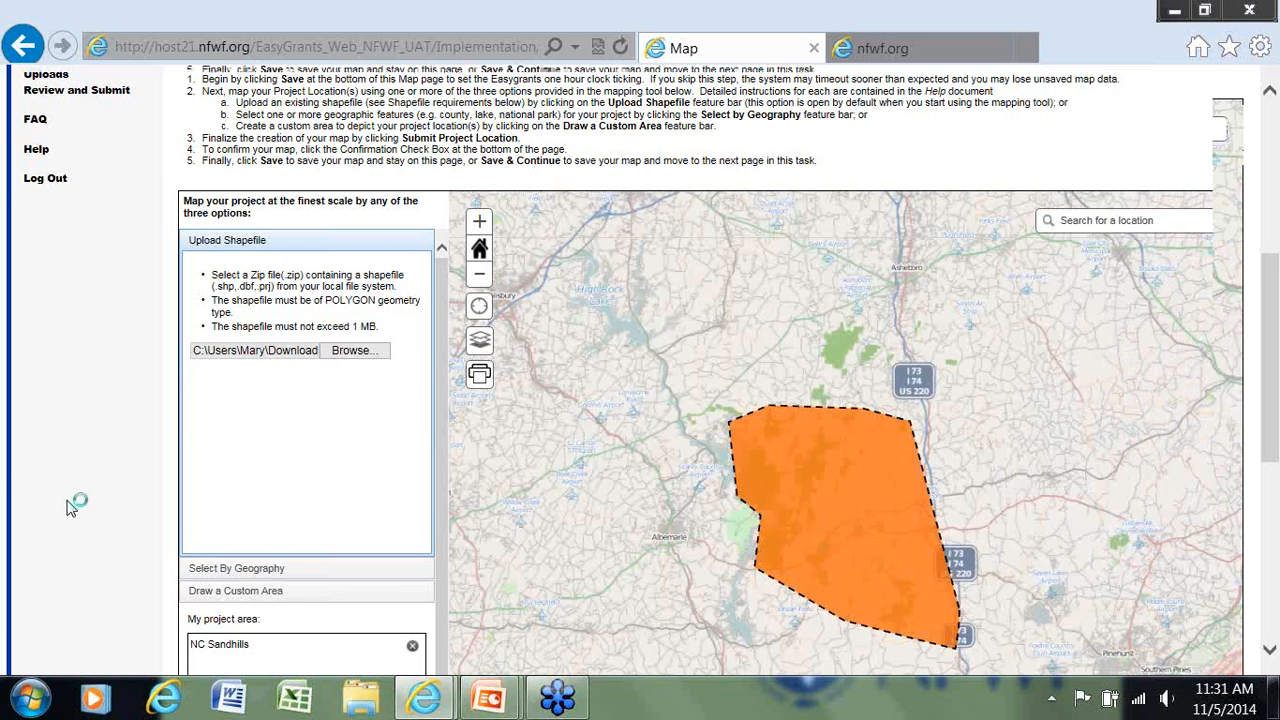
Step: Review the pending NC Sandhills polygon in the project area list and submit it as the project location
scroll(70, 507, down, 3)
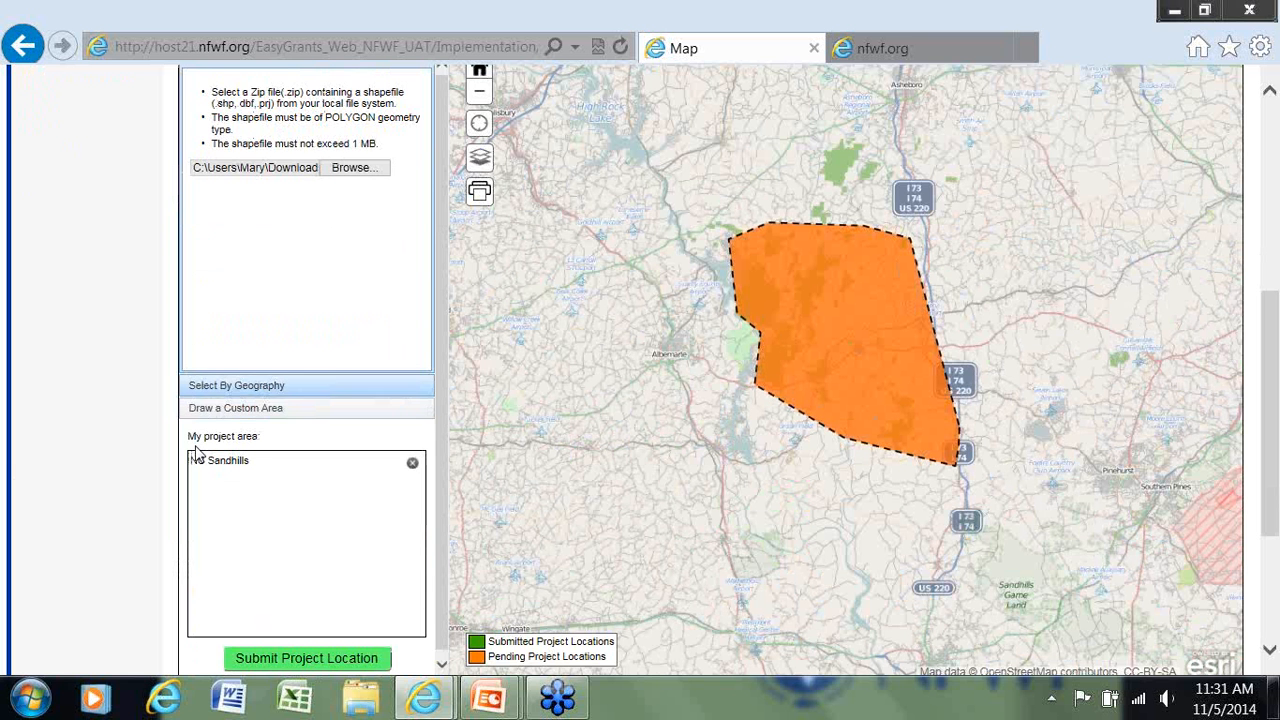
scroll(45, 493, down, 2)
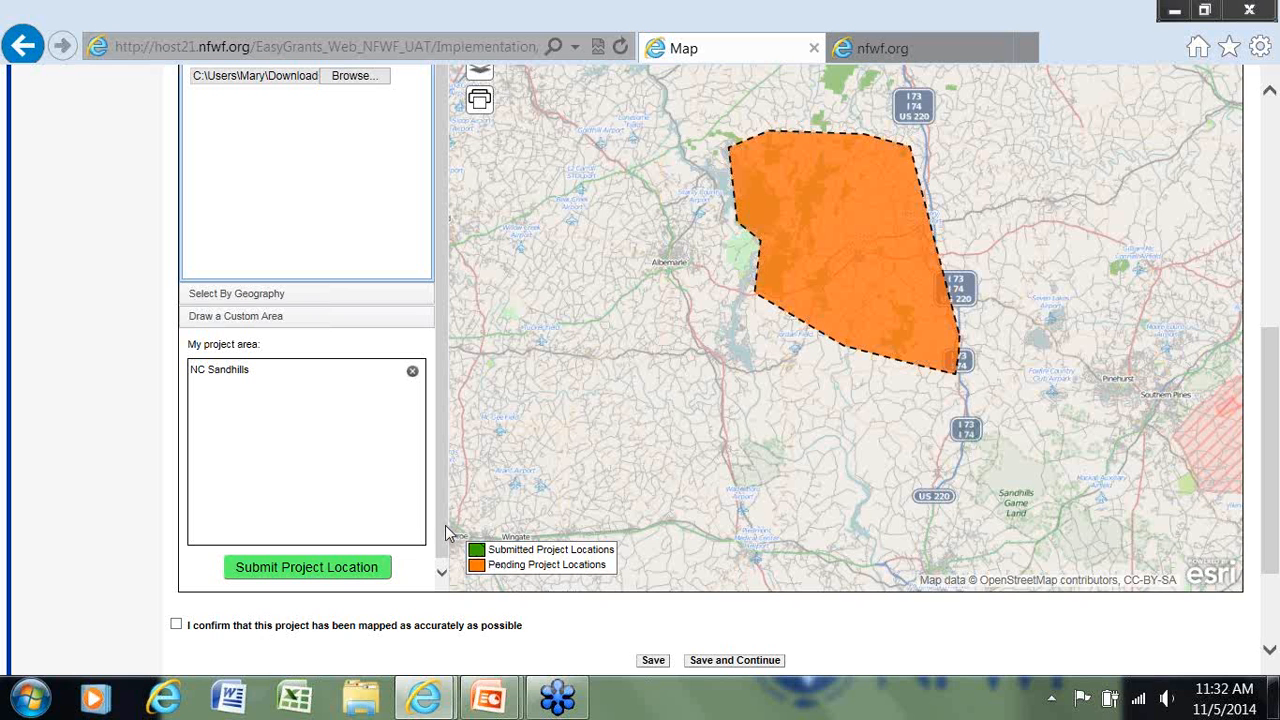
click(315, 568)
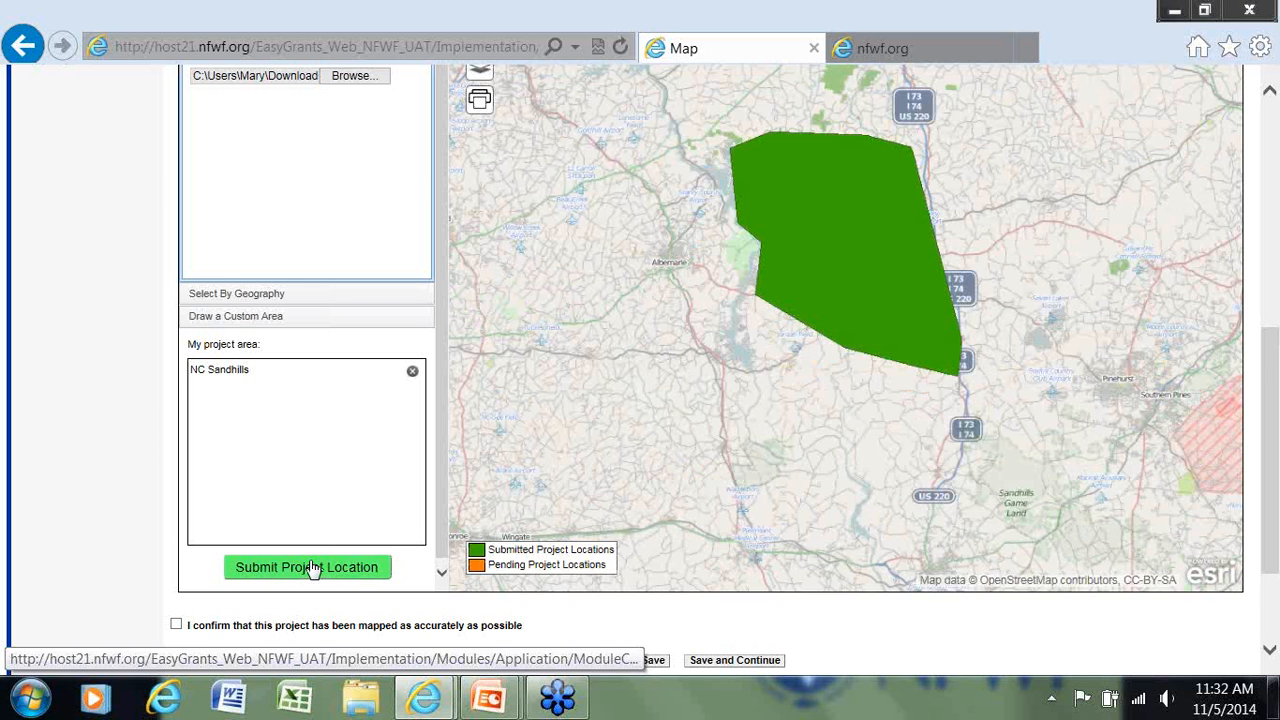
Step: Confirm that the project has been mapped as accurately as possible and save the Map page
scroll(316, 566, down, 2)
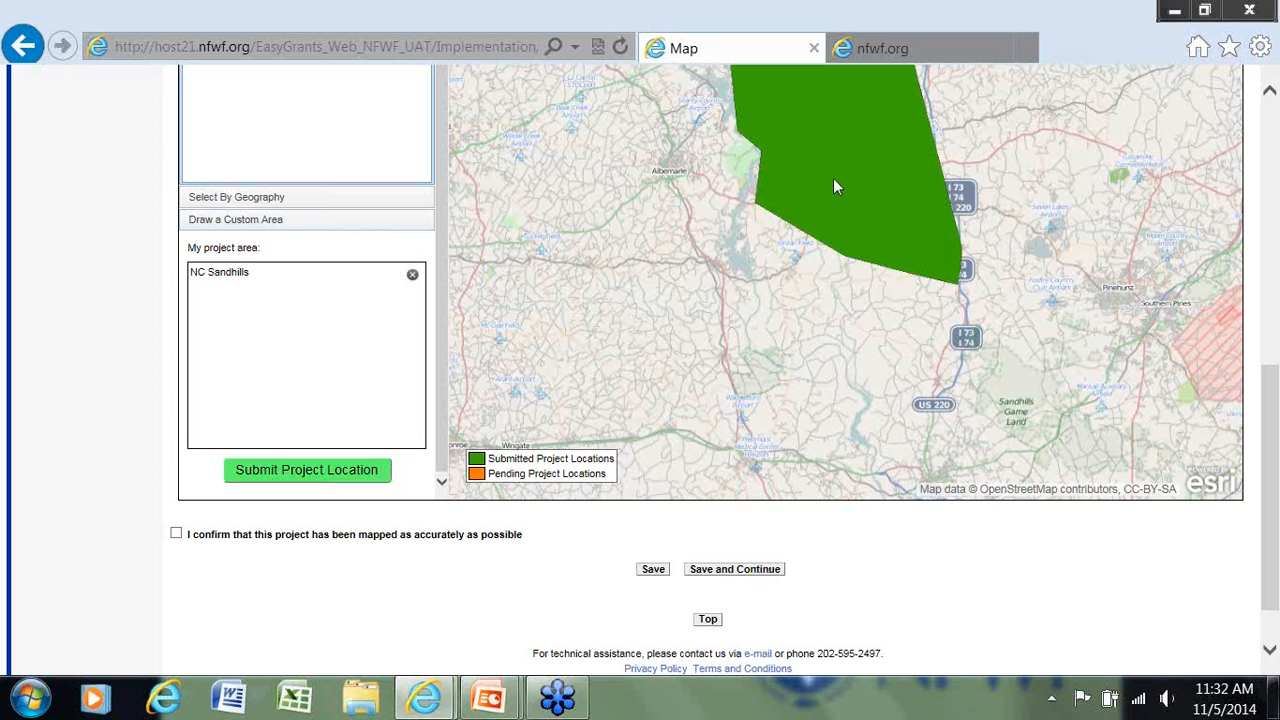
scroll(835, 187, up, 1)
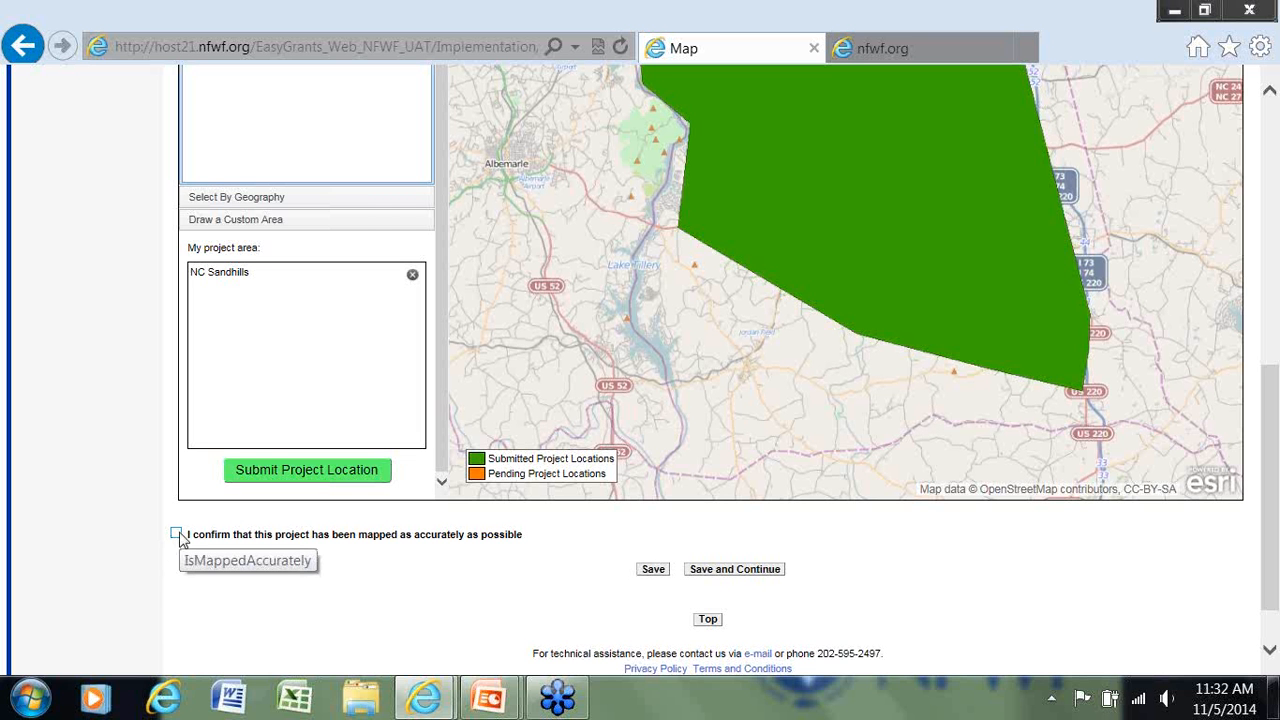
click(178, 535)
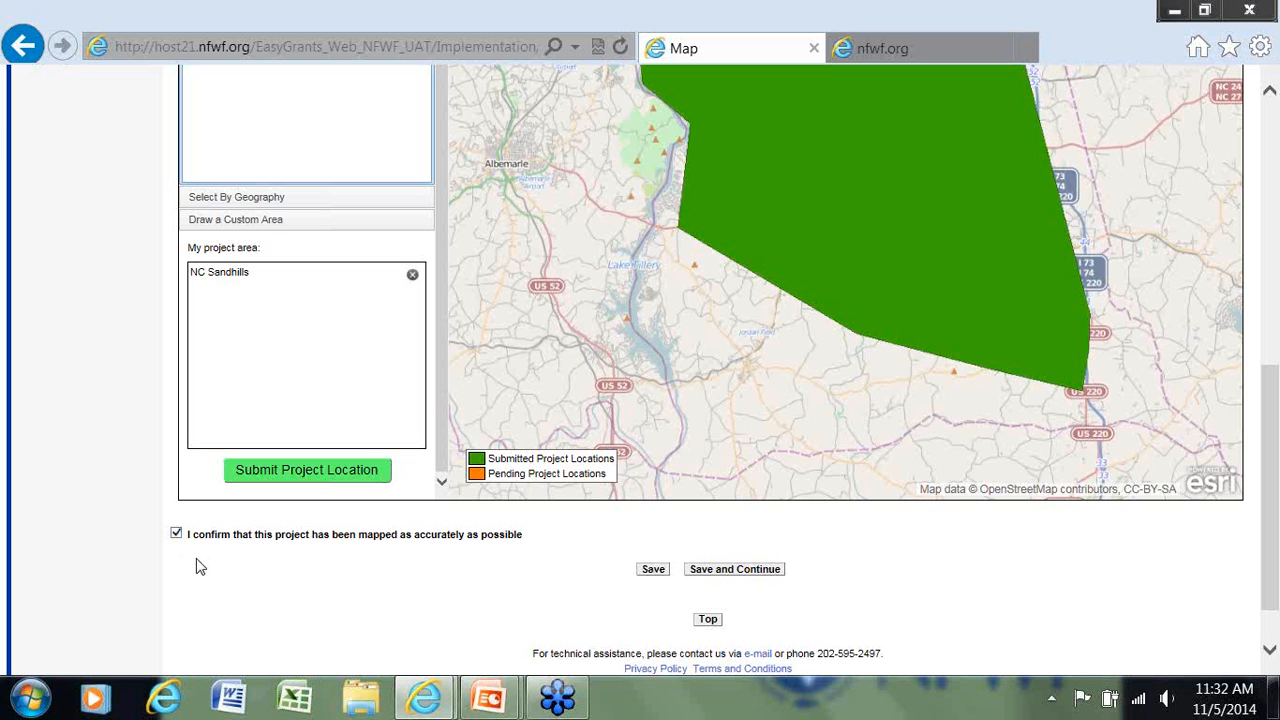
click(652, 579)
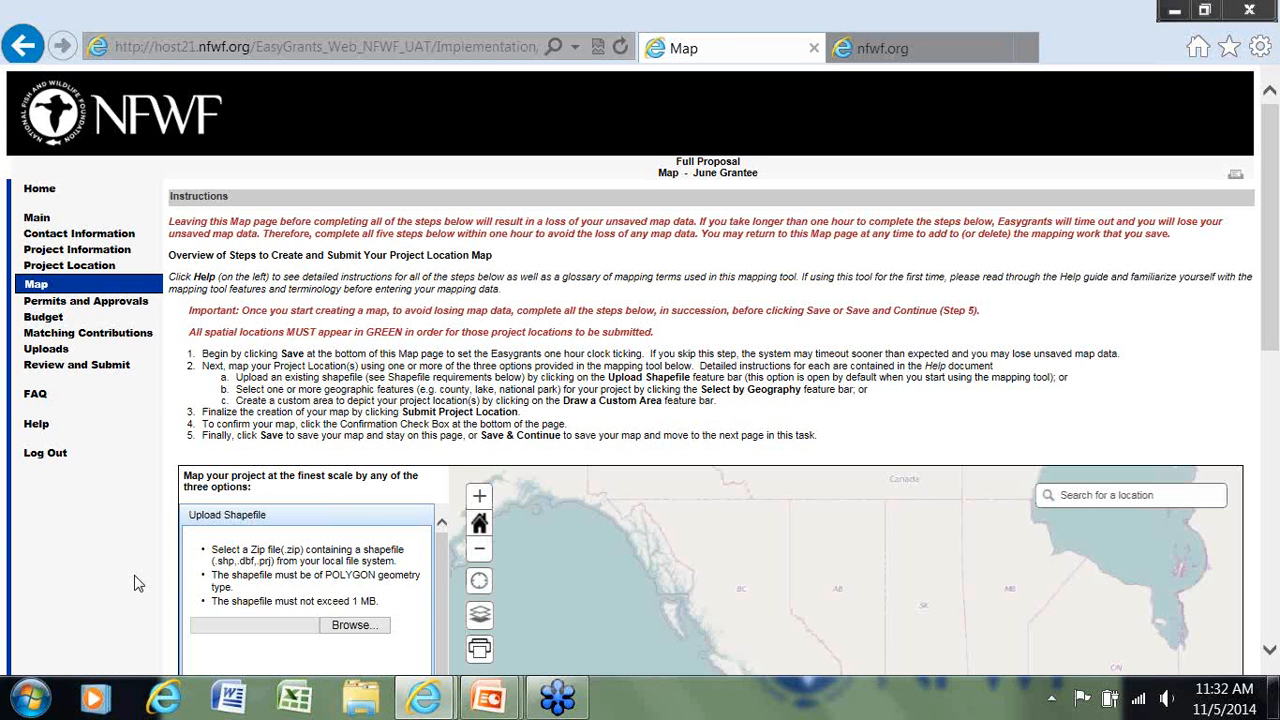
Step: Look over the saved Map page, then open the Main page to check the Map entry in the Validation Summary
scroll(138, 584, down, 6)
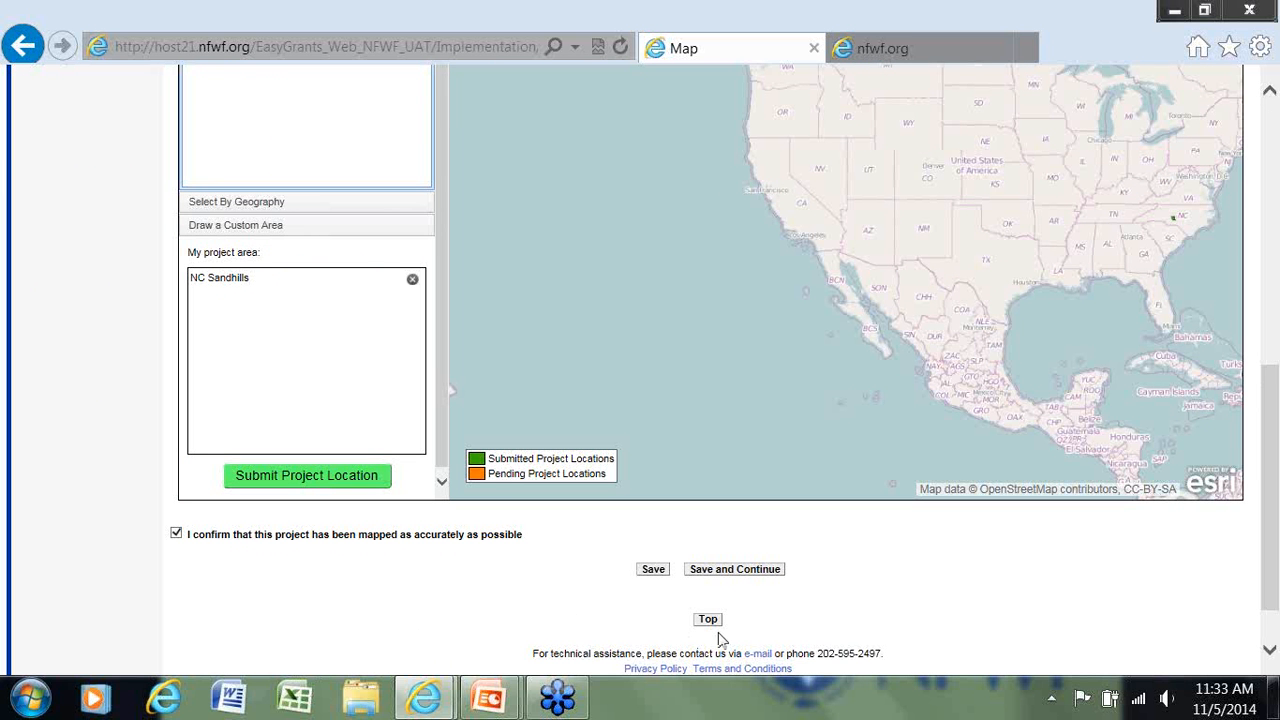
click(743, 575)
scroll(112, 435, up, 6)
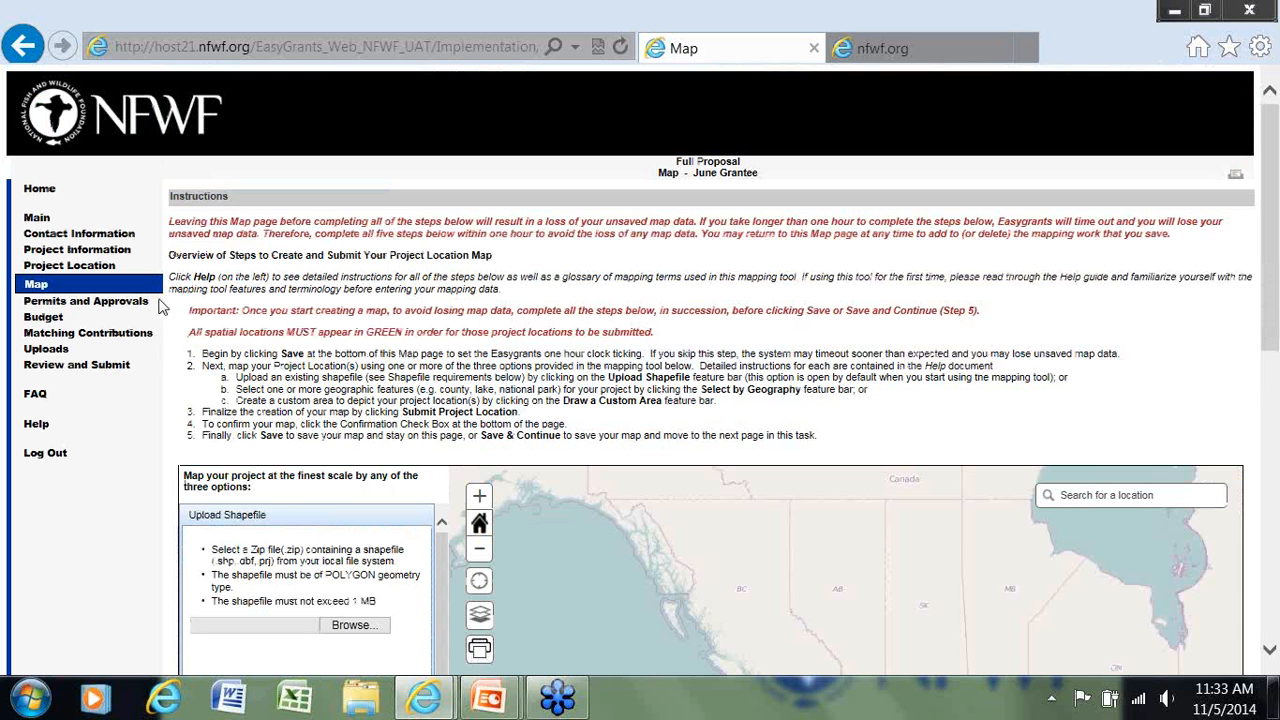
click(36, 218)
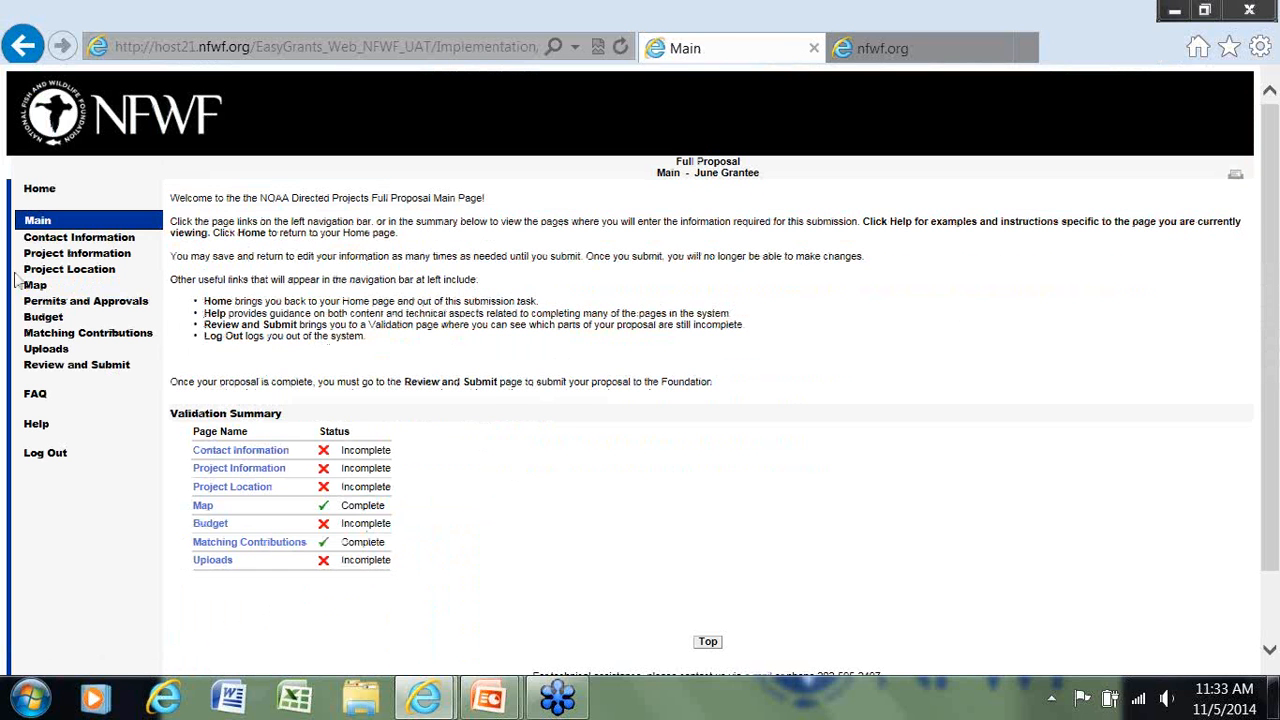
Step: Return to the Map page, bring the NC Sandhills project area into view on the map, and review the saved submission and page instructions
click(35, 285)
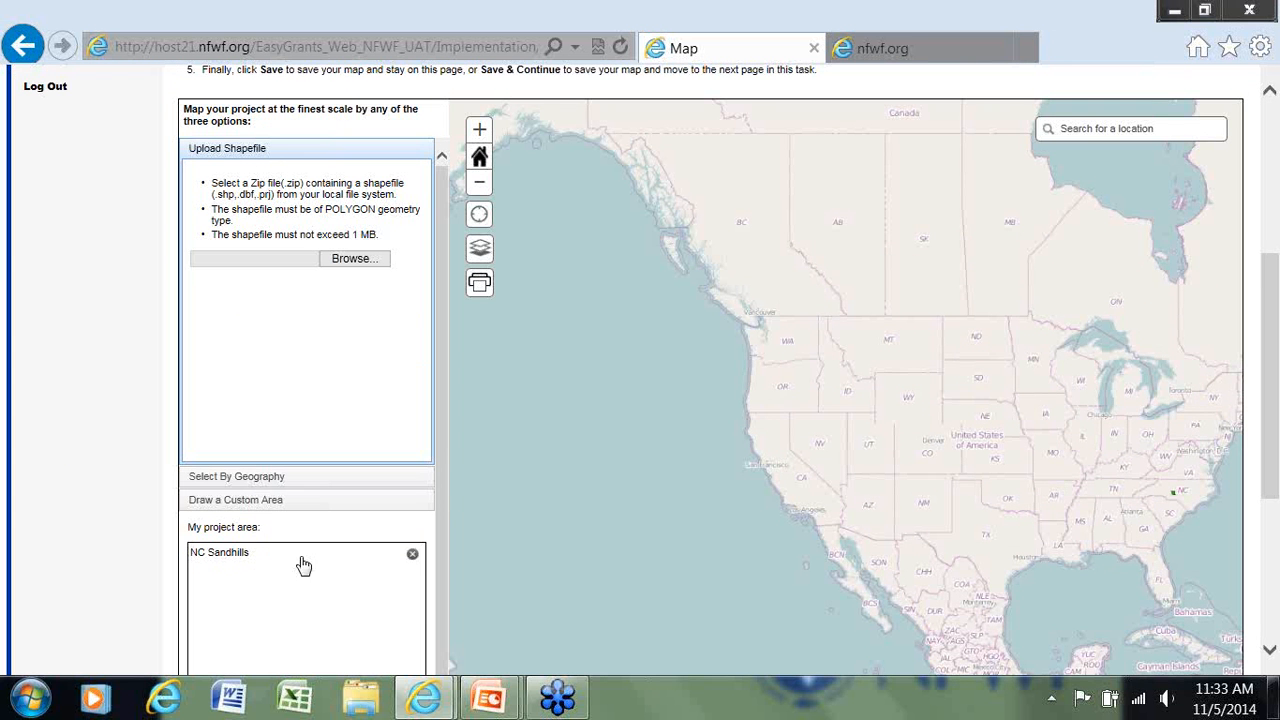
click(225, 563)
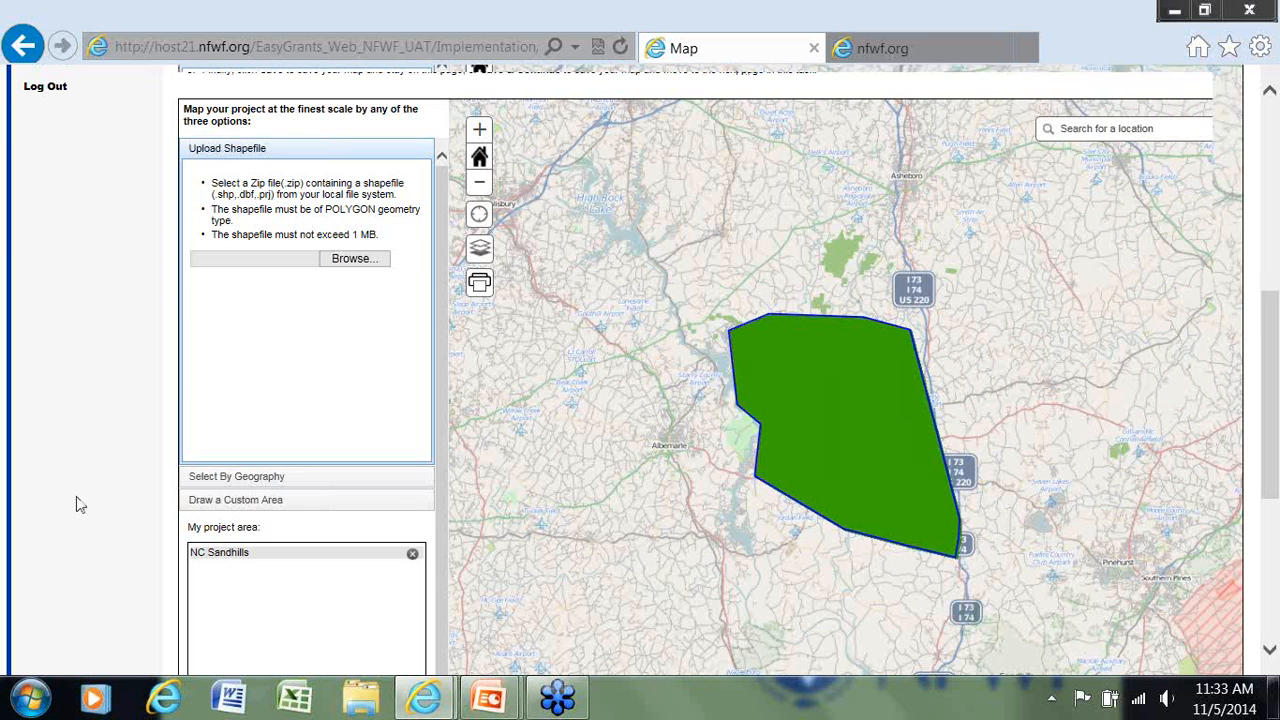
scroll(157, 513, down, 2)
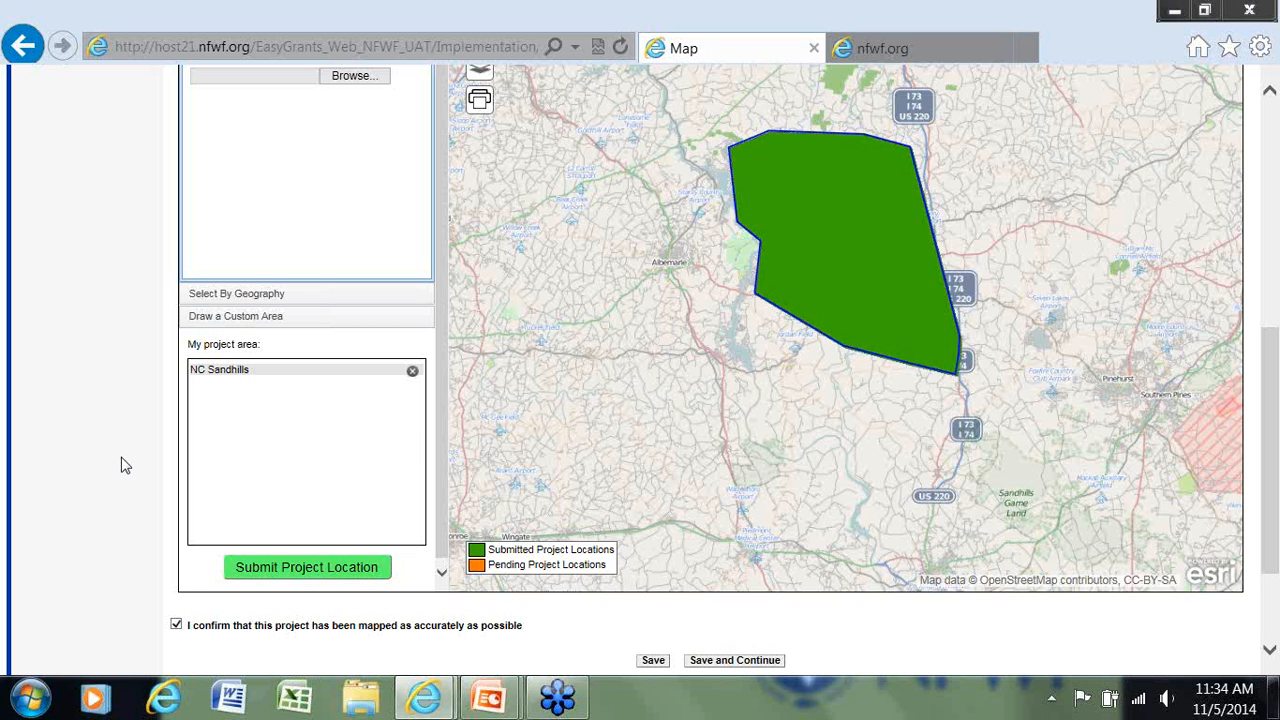
scroll(124, 465, up, 1)
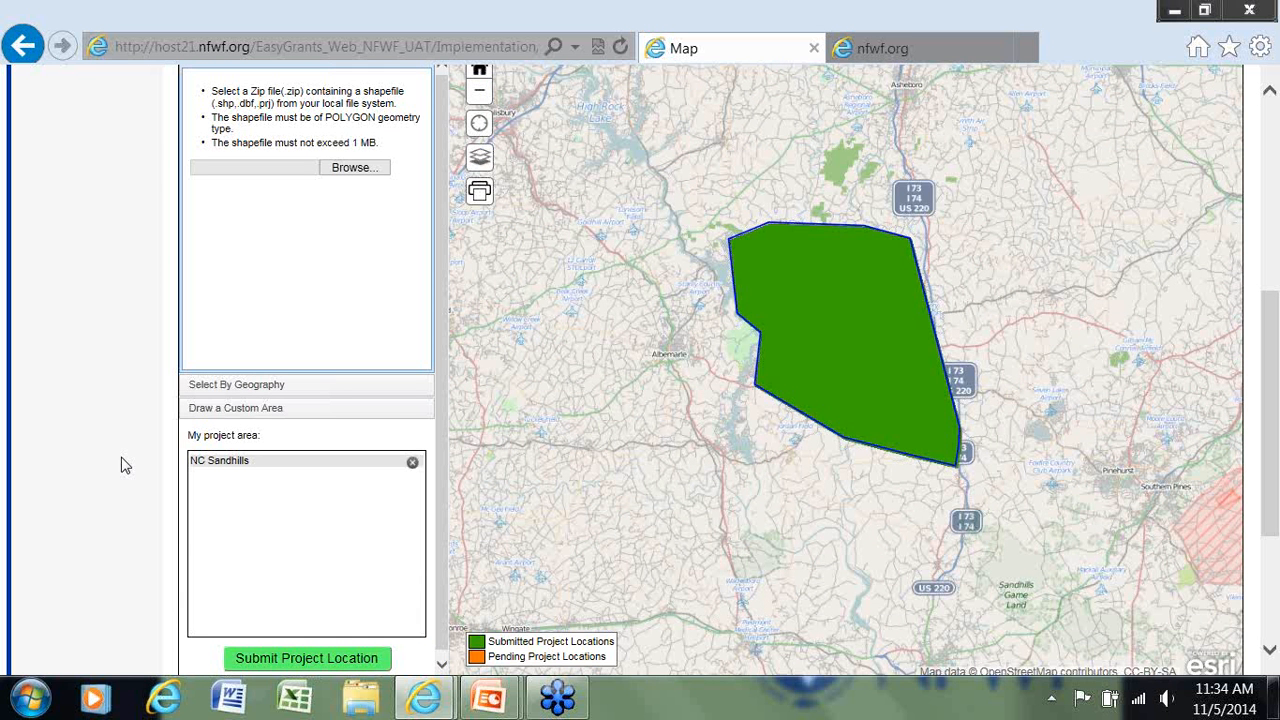
scroll(124, 465, up, 1)
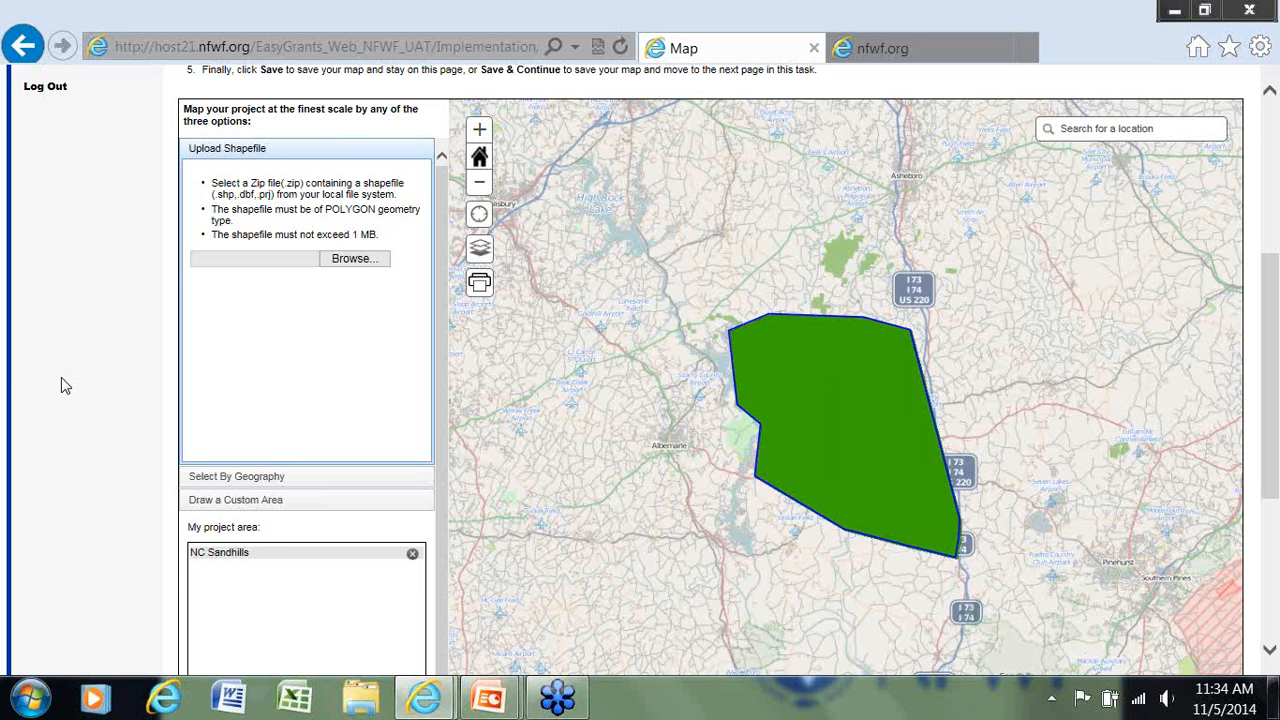
scroll(61, 385, up, 5)
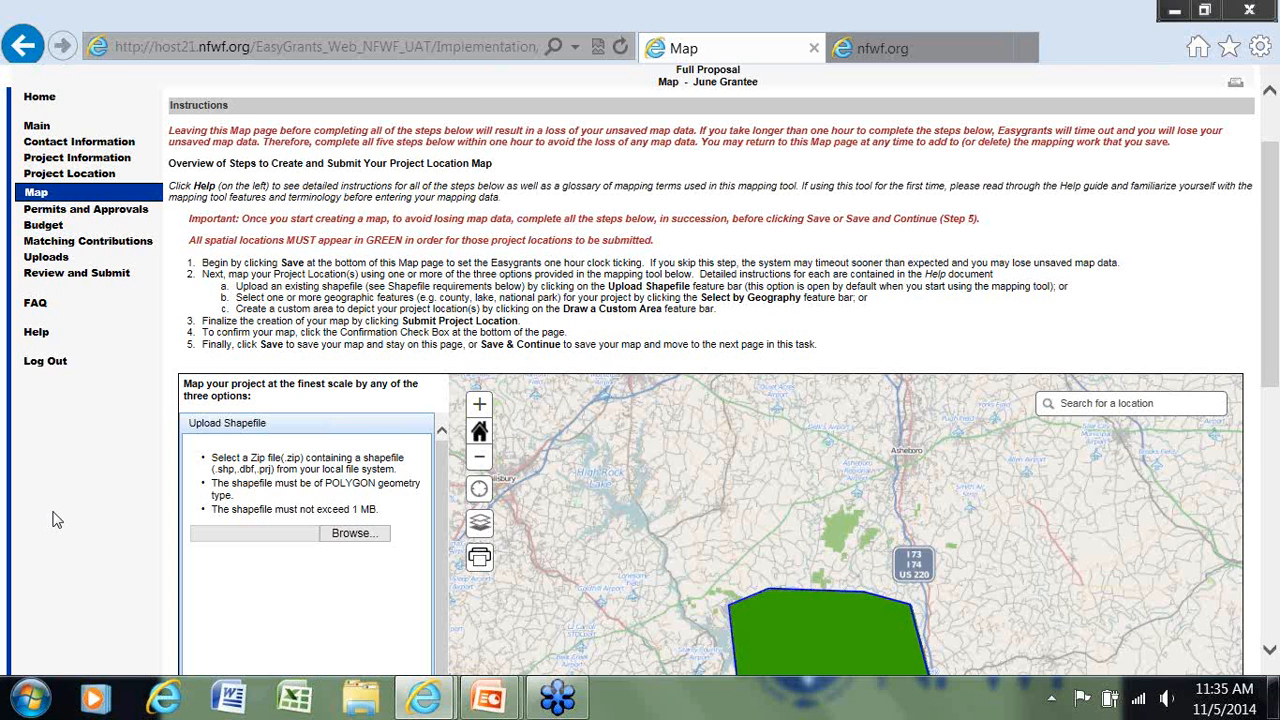
Step: Open the Select By Geography options and recheck the Layer and Feature definitions in the help glossary, returning to the Map page
scroll(57, 519, down, 1)
scroll(57, 519, down, 3)
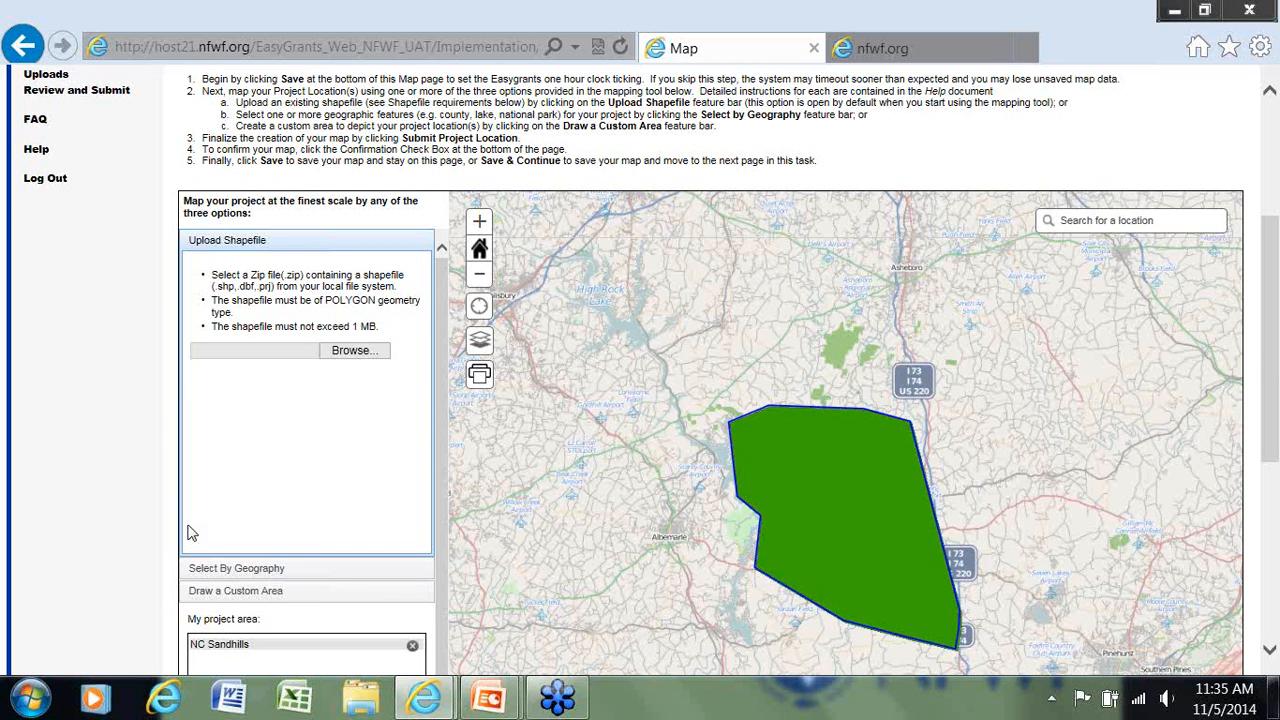
click(232, 569)
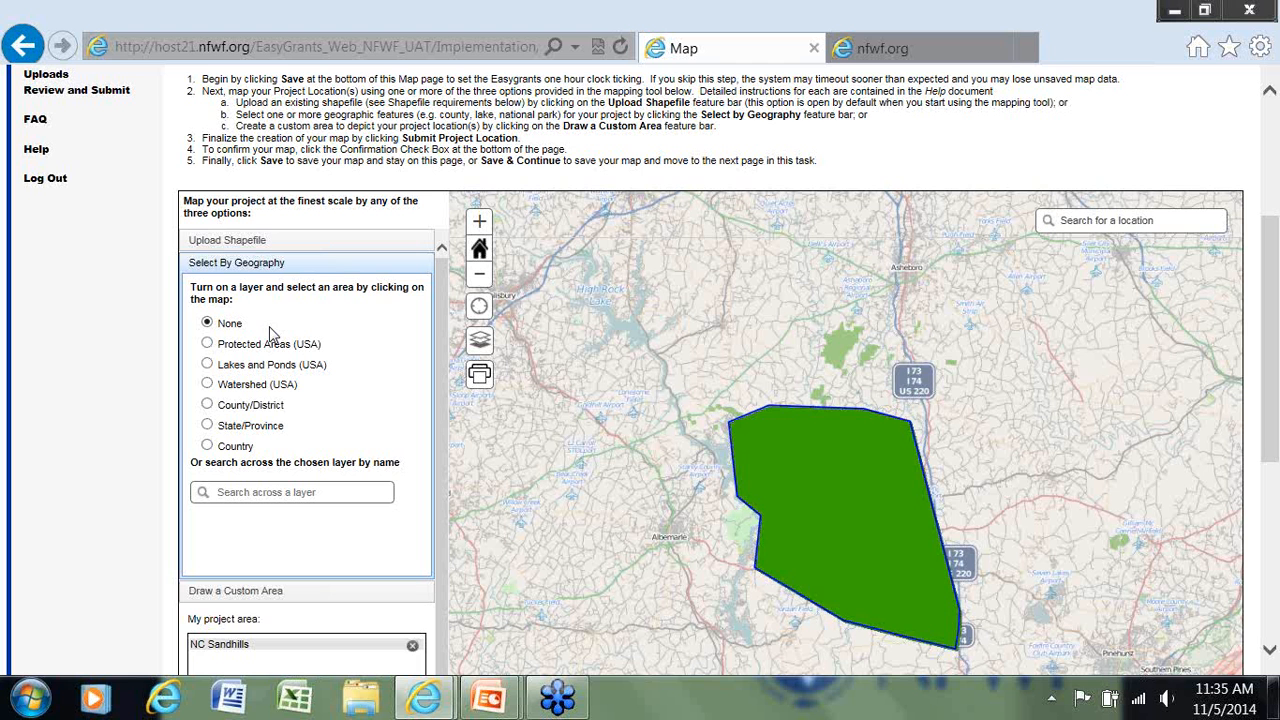
click(893, 55)
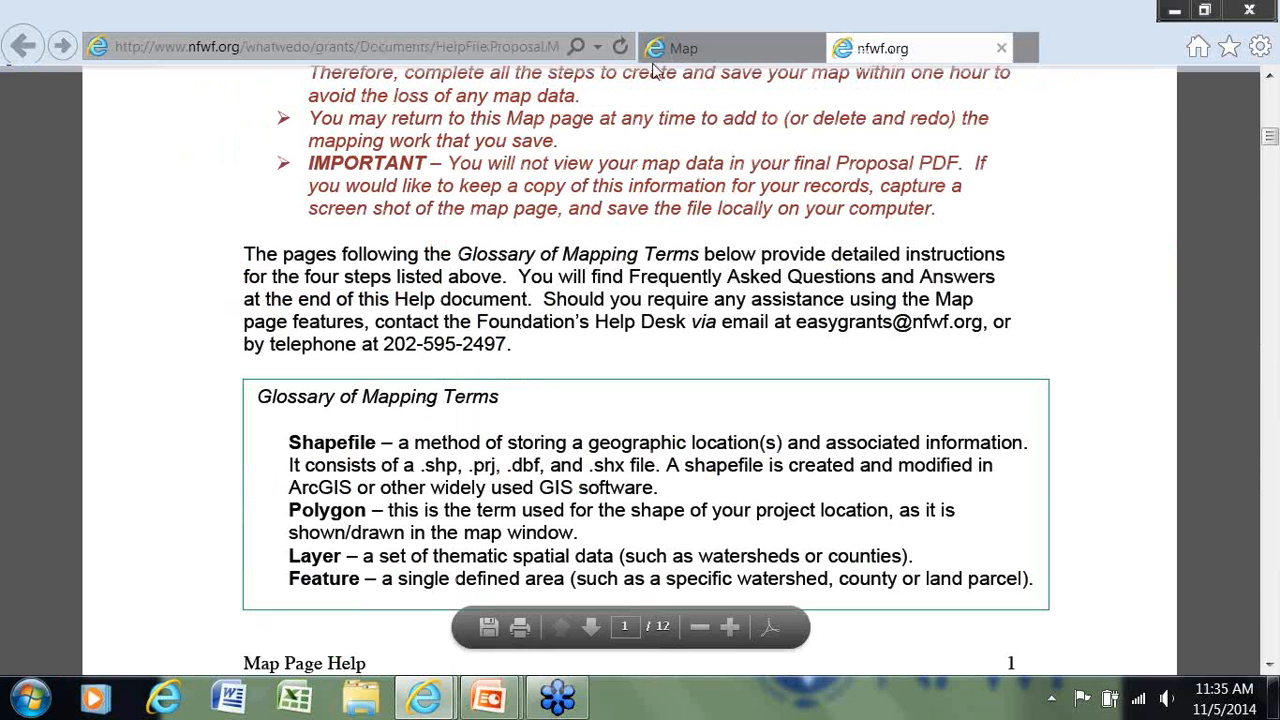
click(731, 56)
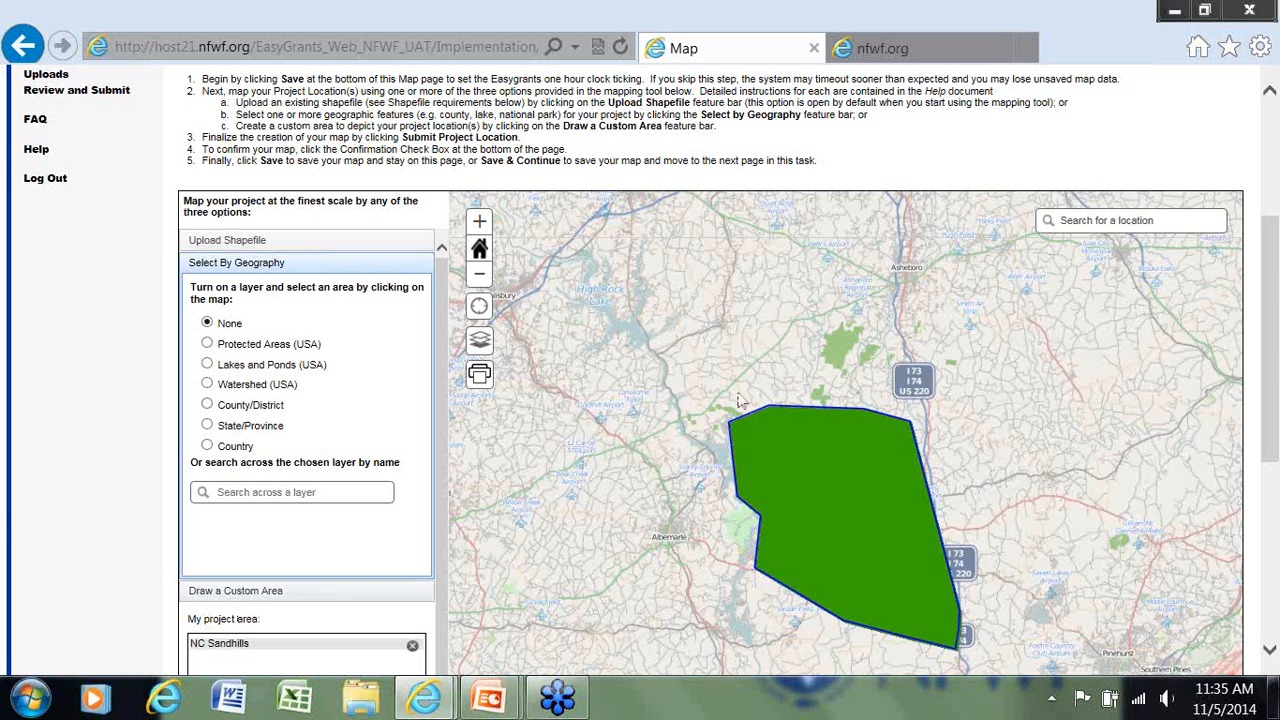
Step: Try out the map navigation by zooming in and out and panning around the NC Sandhills polygon
click(479, 224)
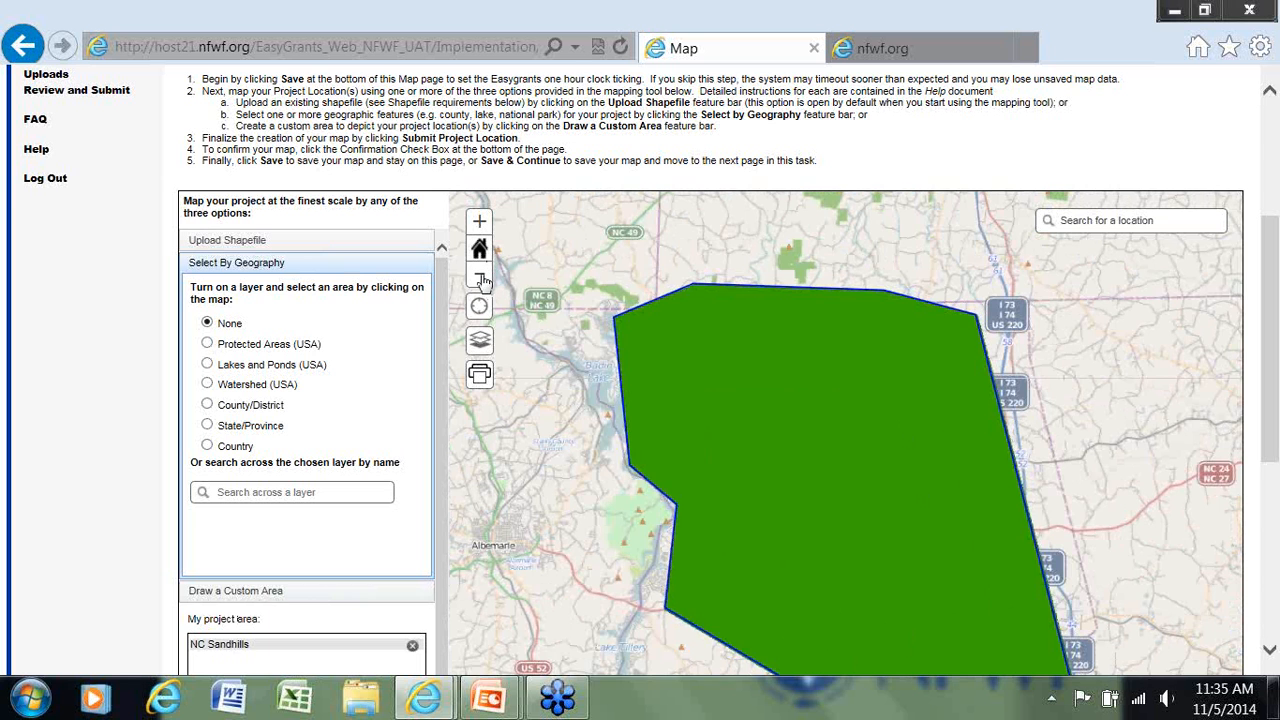
click(481, 279)
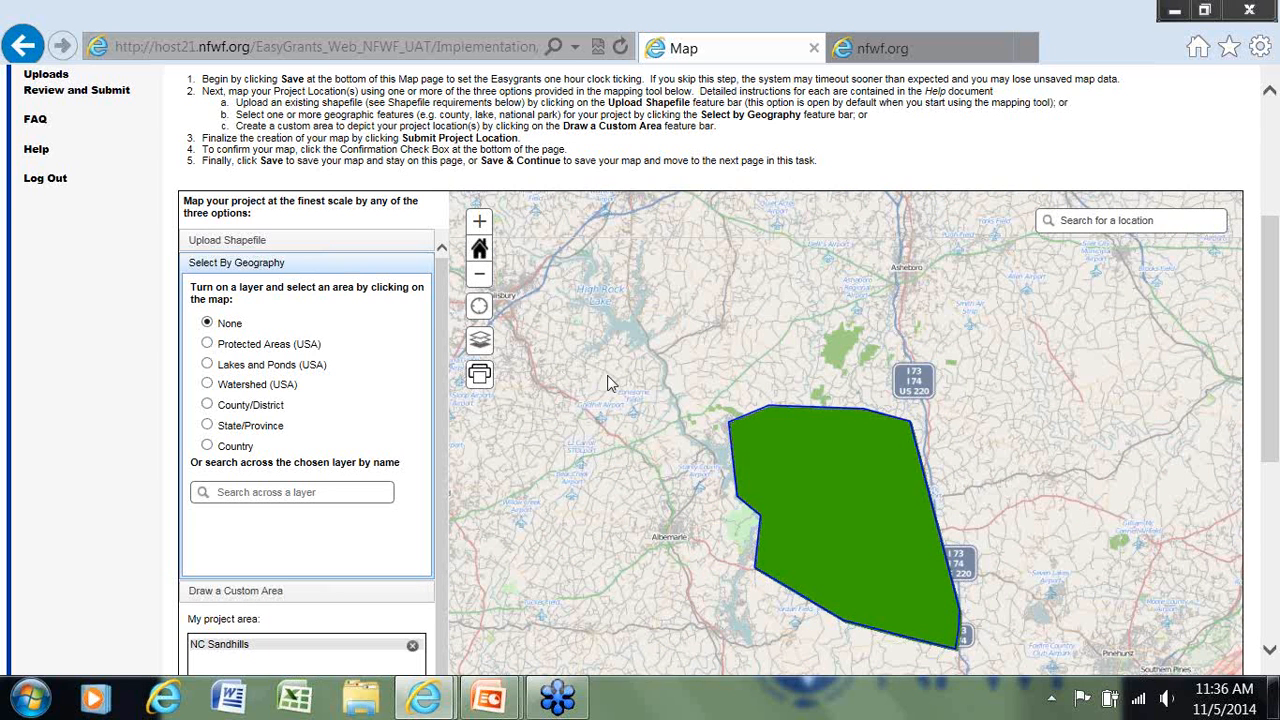
drag(588, 362, 628, 389)
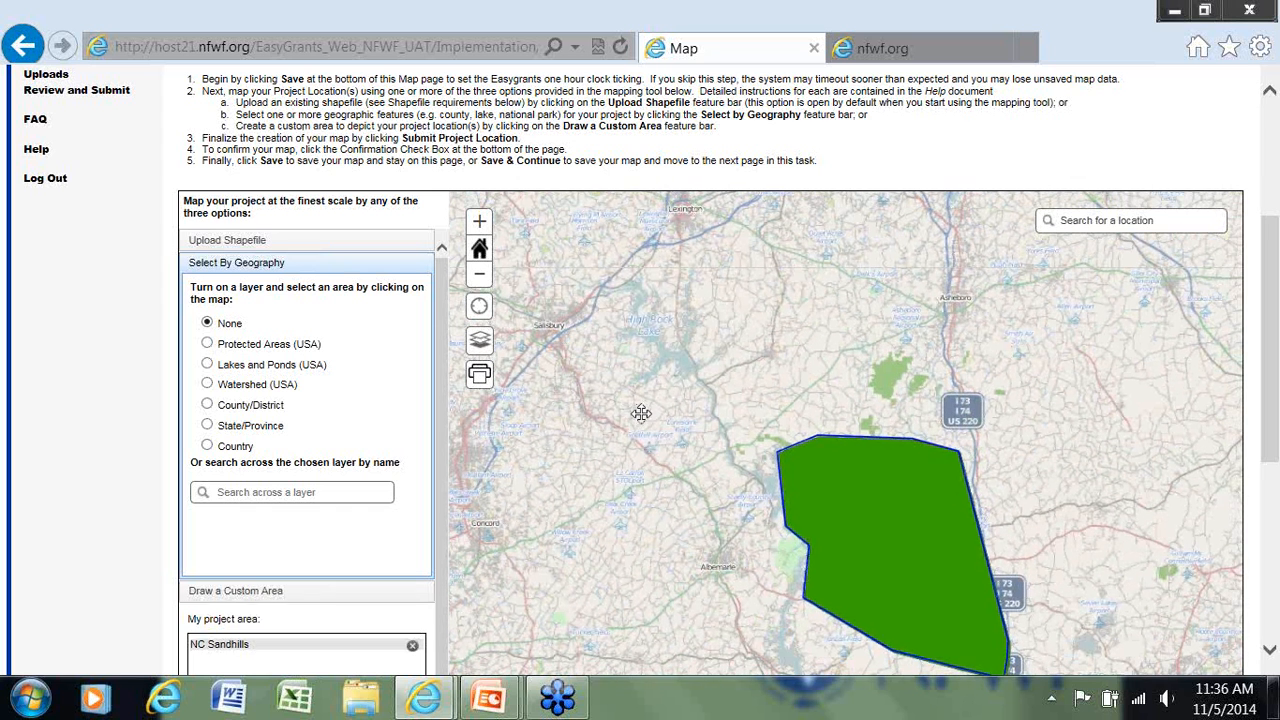
click(480, 224)
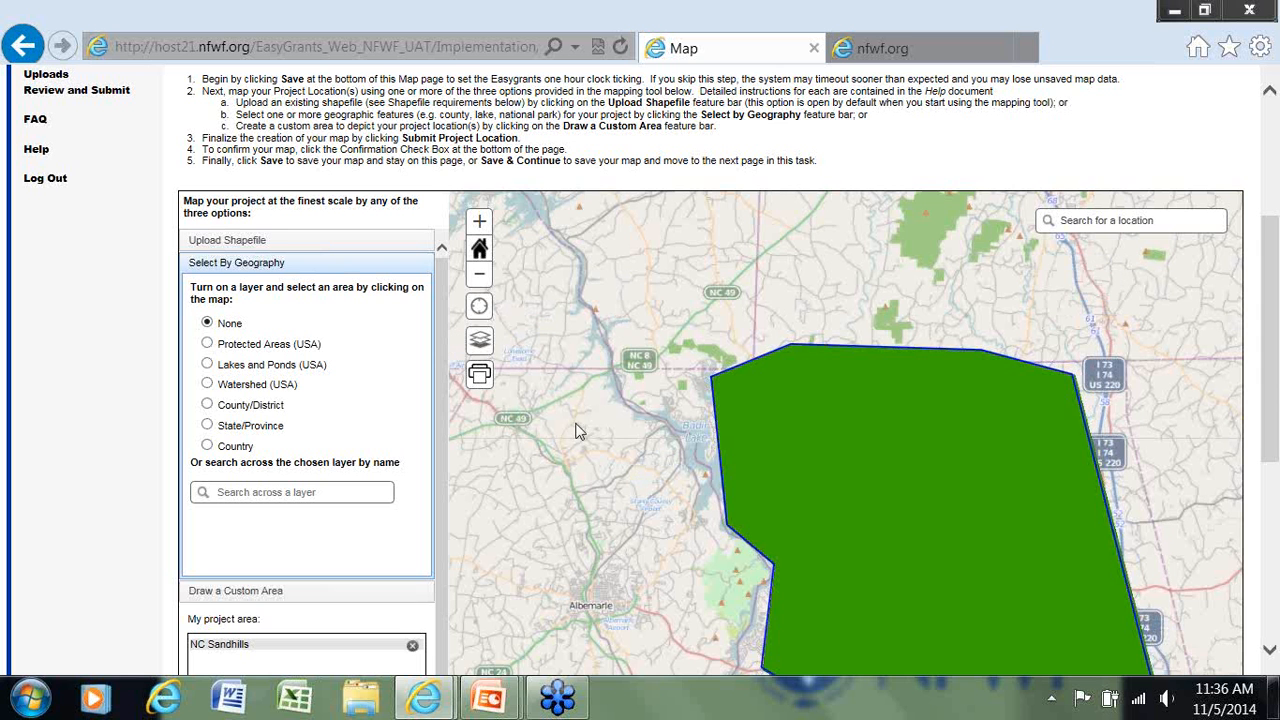
Step: Turn on the Protected Areas (USA) layer, identify Uwharrie National Forest on the map, zoom to it, and close the results
drag(590, 433, 597, 437)
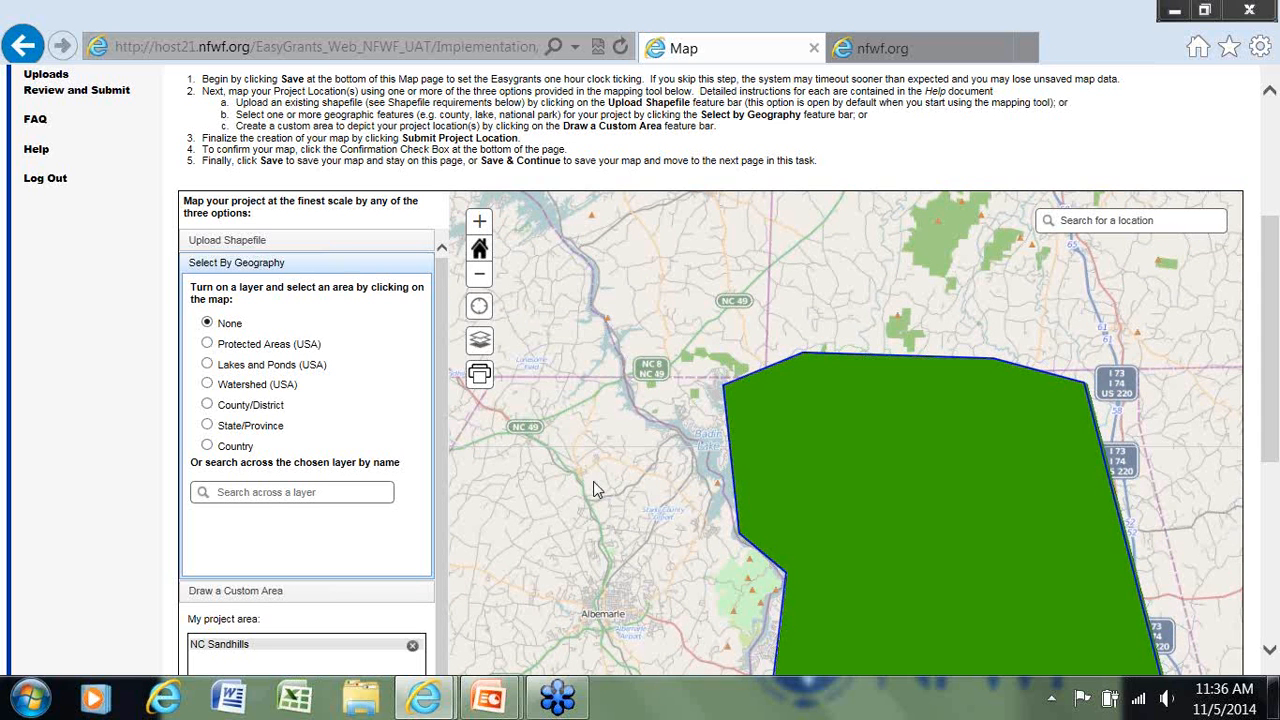
click(207, 344)
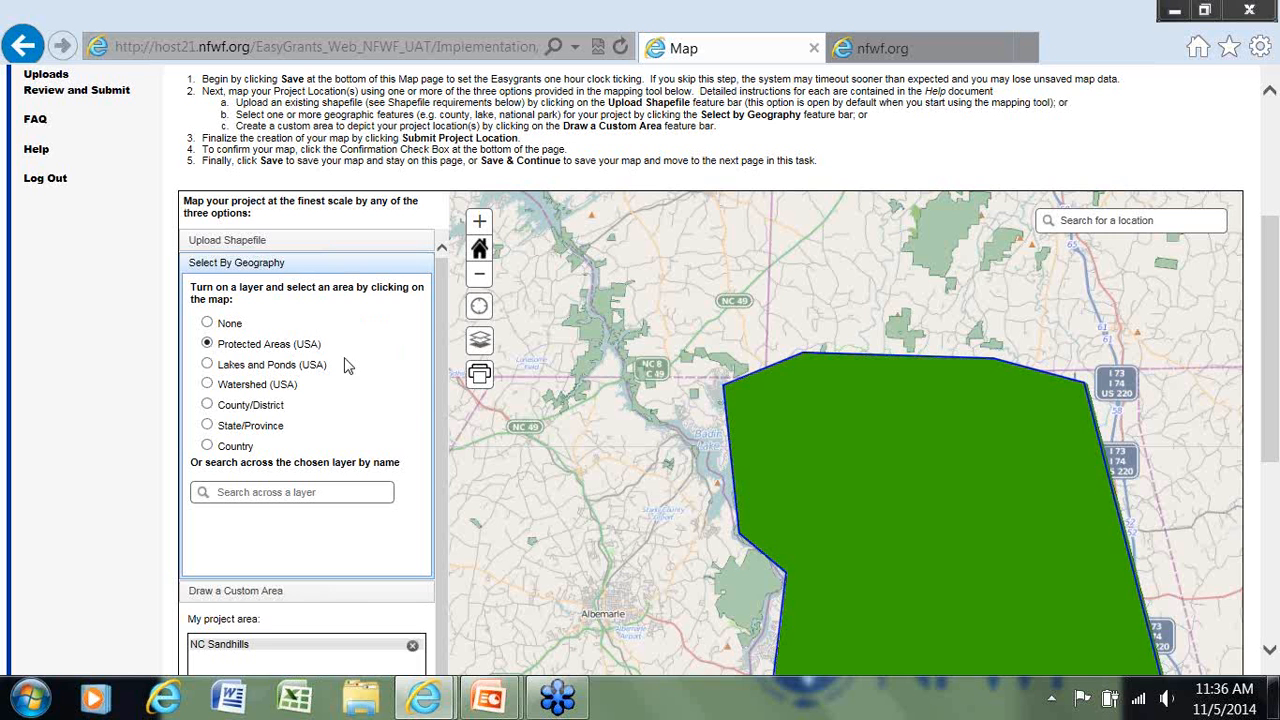
click(697, 401)
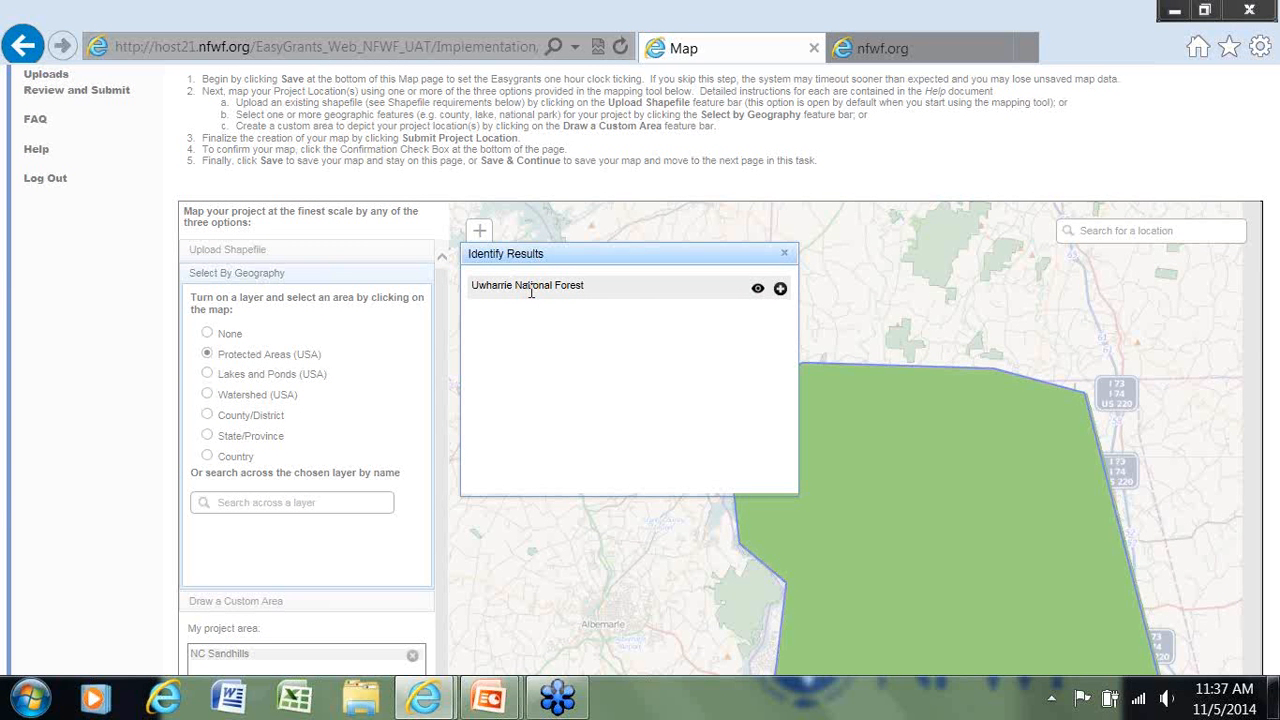
click(759, 290)
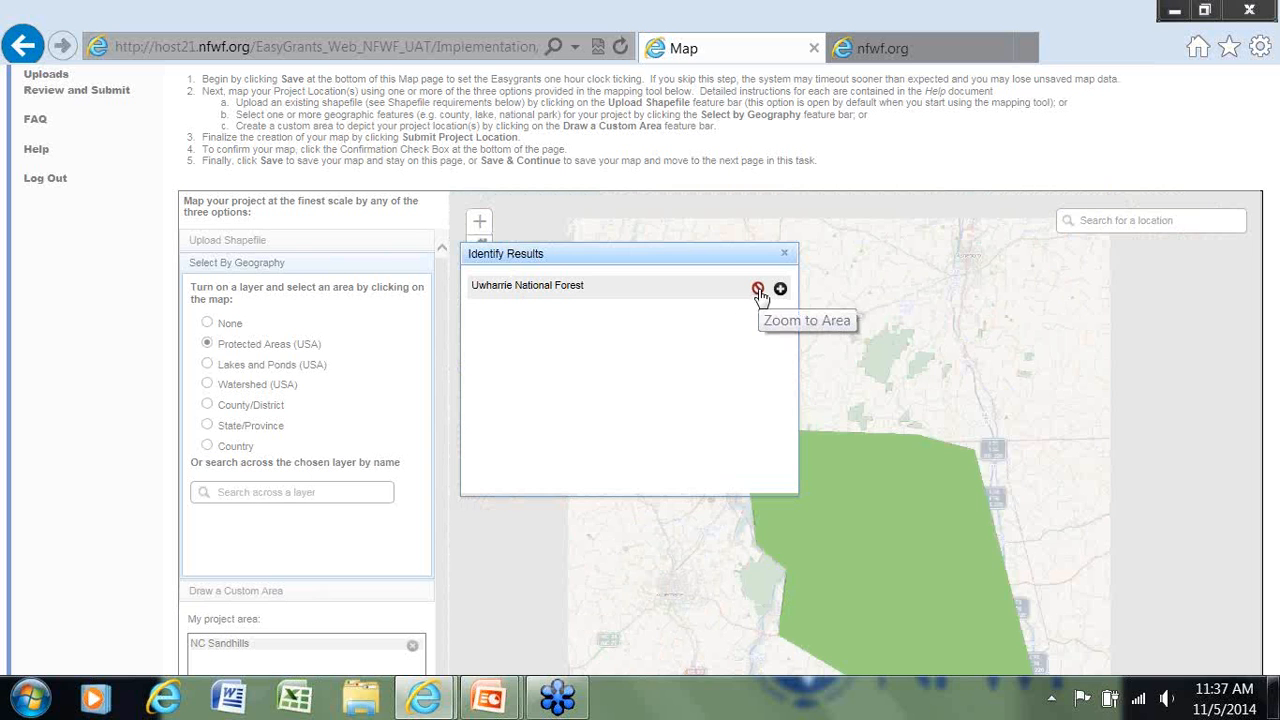
drag(722, 256, 772, 165)
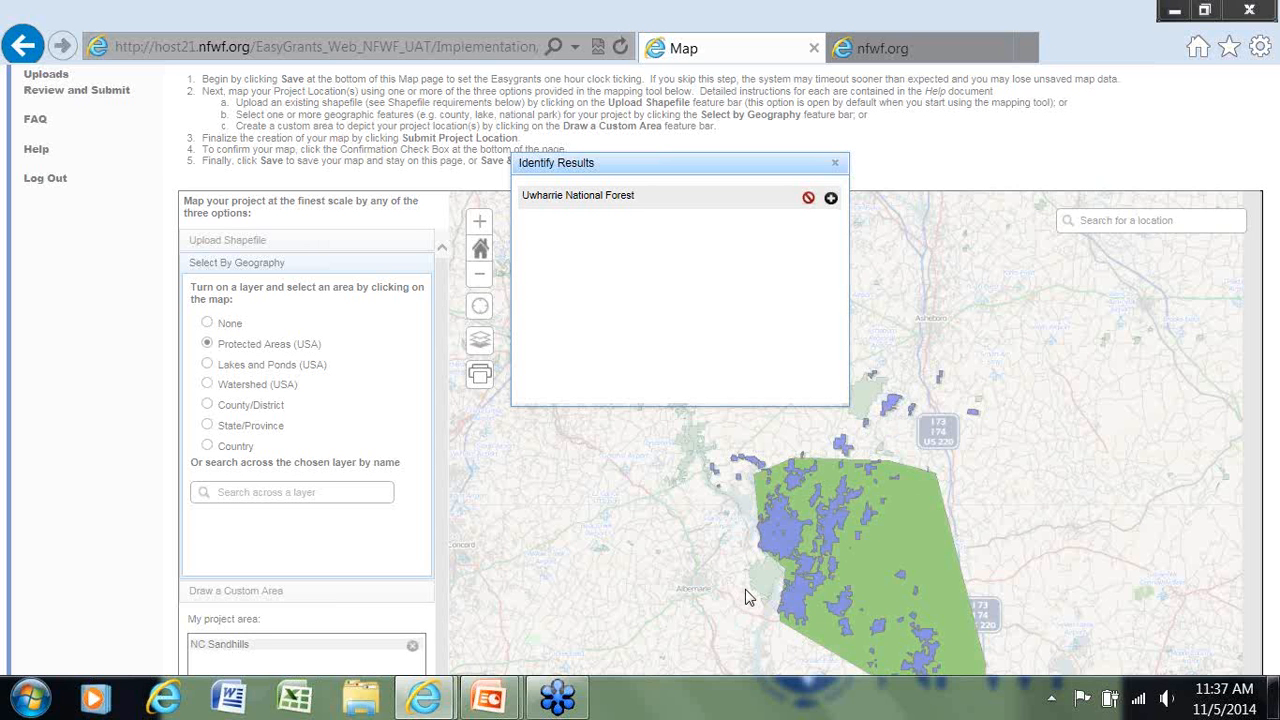
click(836, 165)
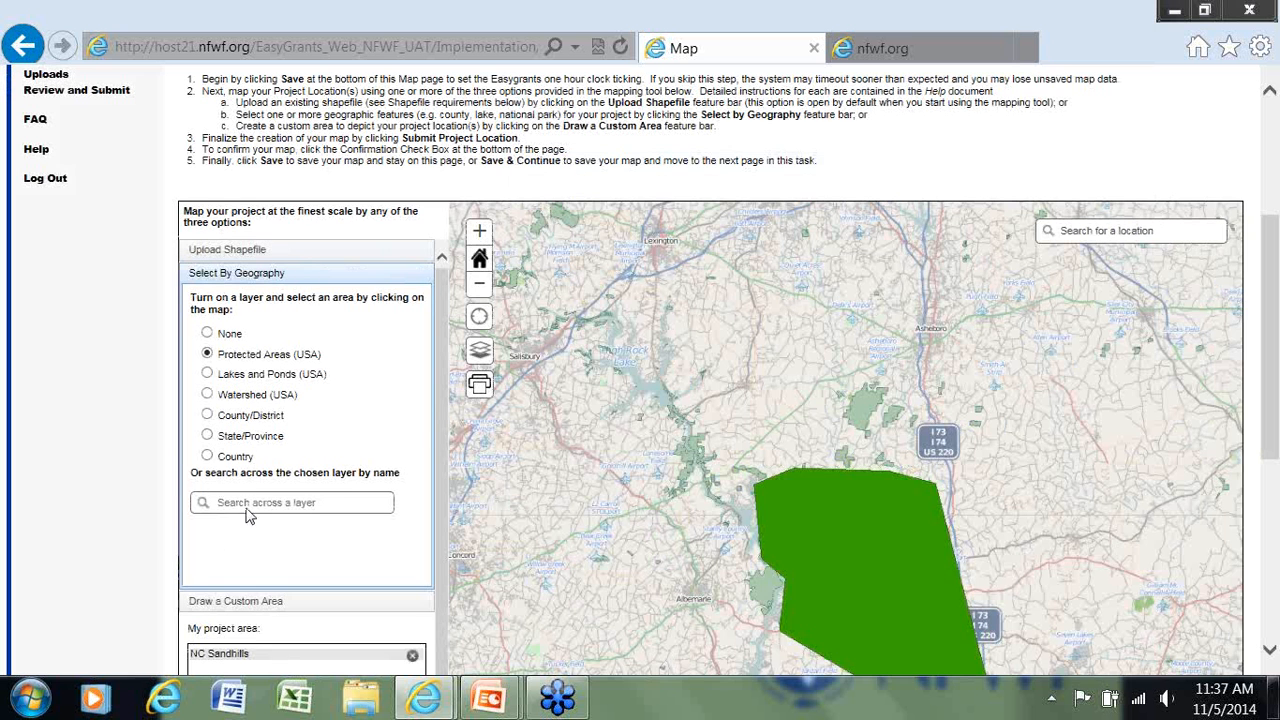
Step: Search the Protected Areas layer for Birkhead Mountains, preview Birkhead Mountains Wilderness on the map, and add it to the project area
click(262, 501)
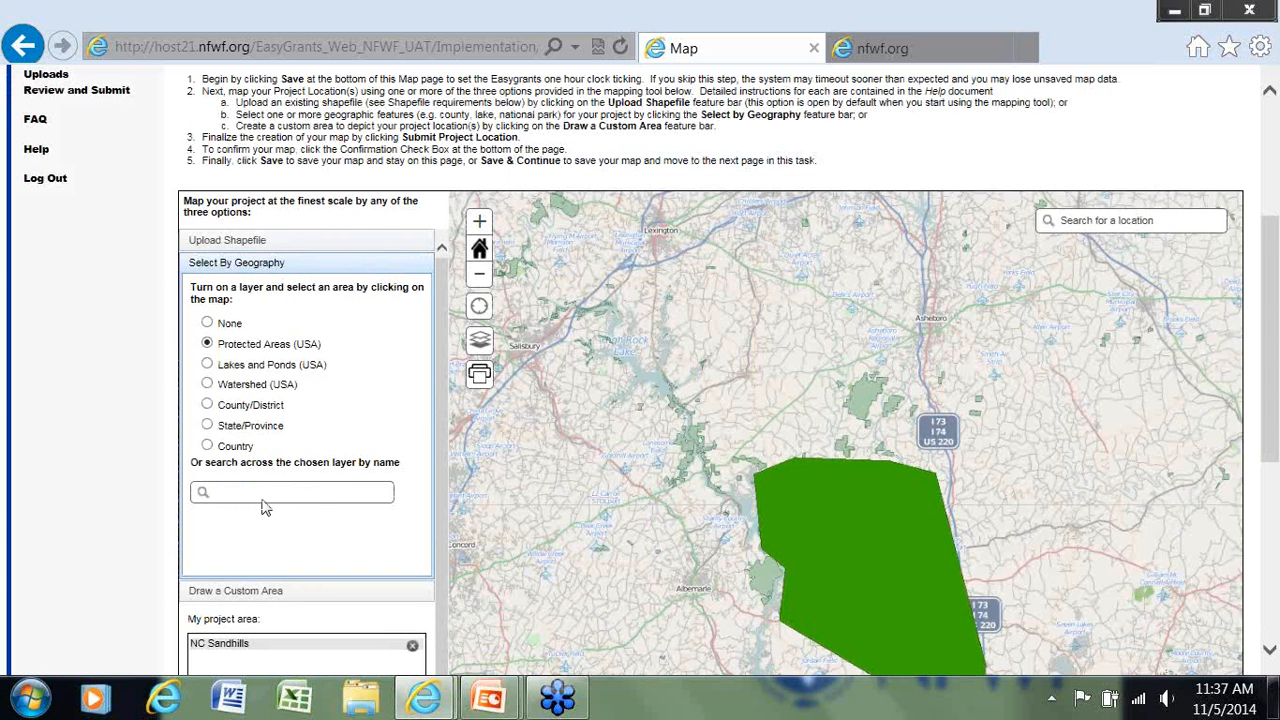
text(Birkhead,)
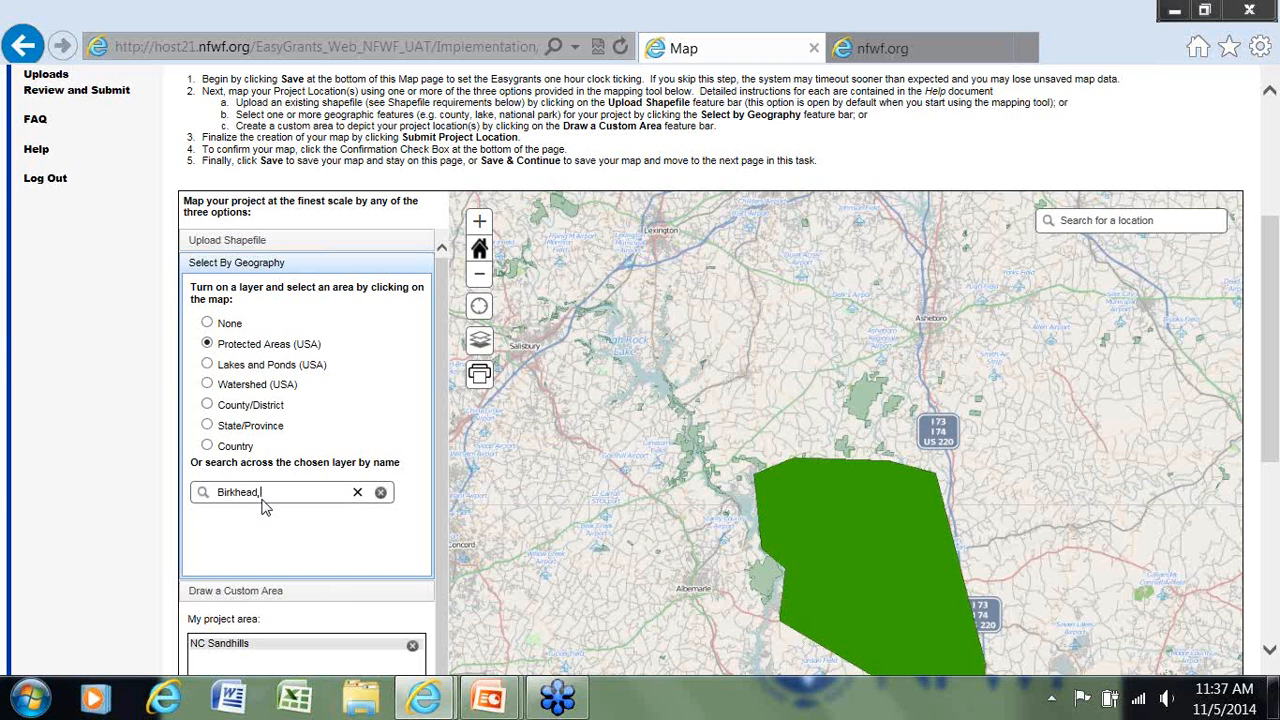
key(BackSpace)
text(Mountains)
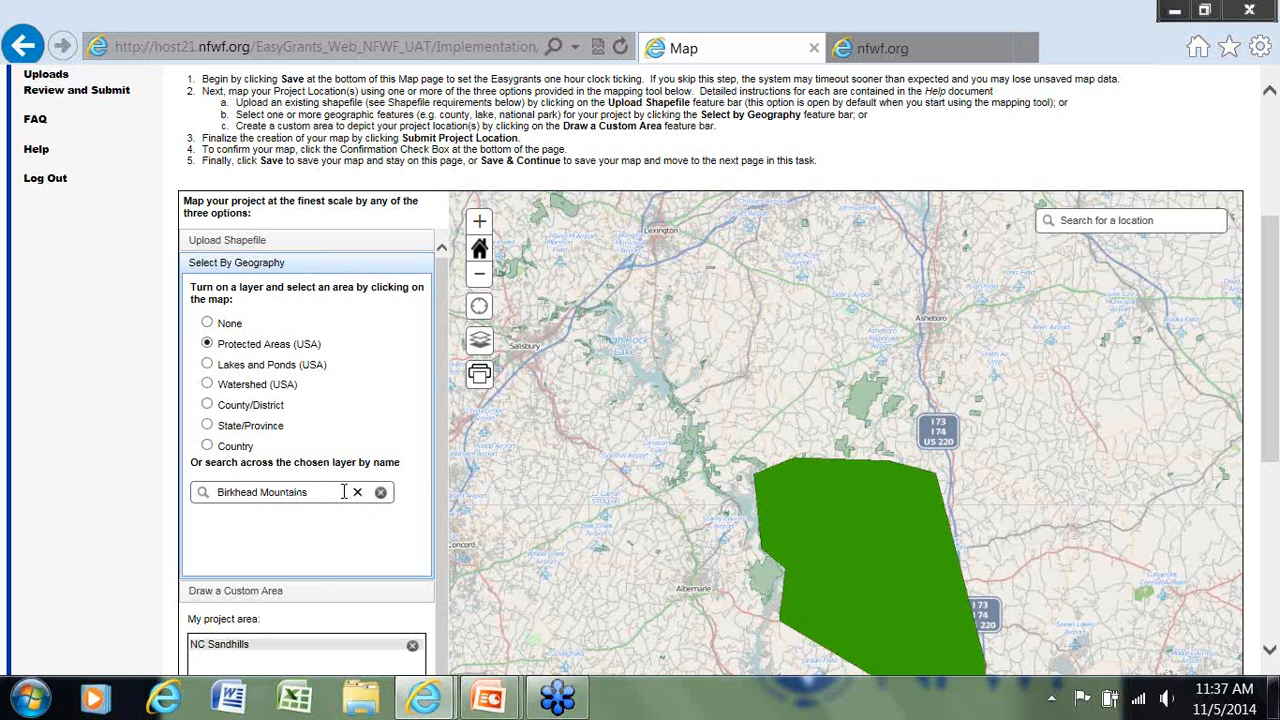
key(Return)
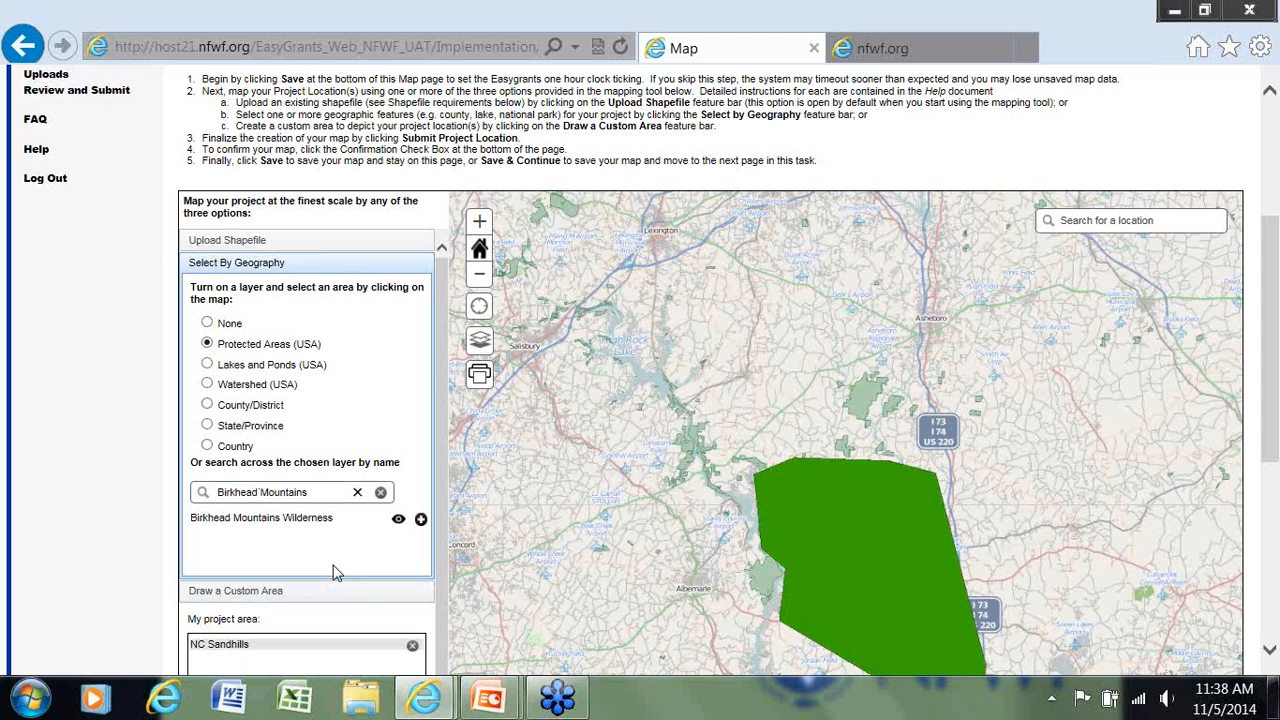
click(398, 521)
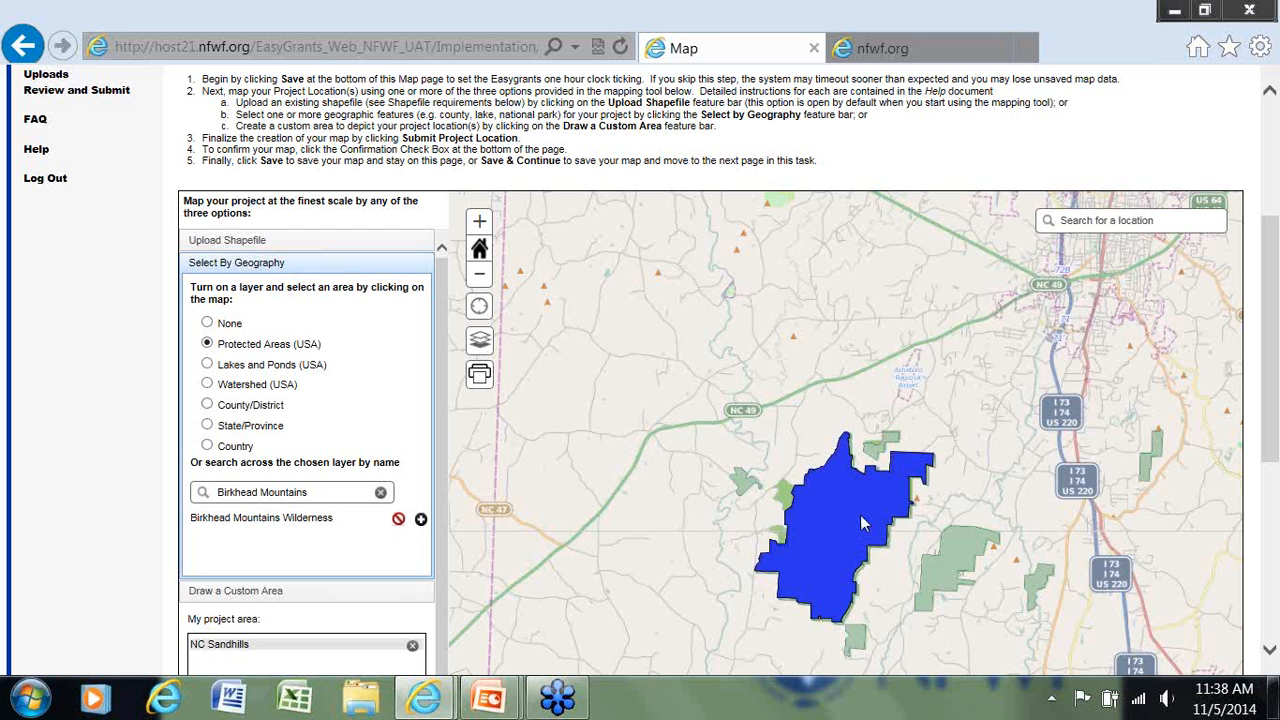
click(420, 520)
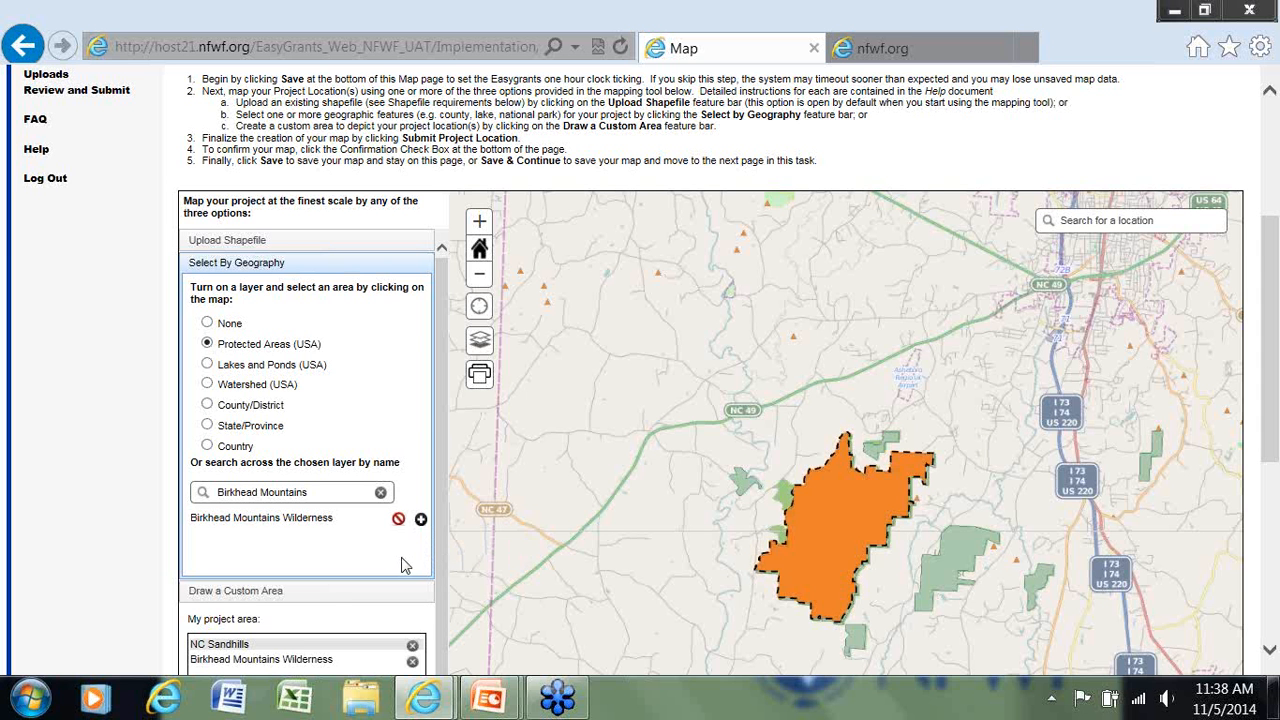
Step: Submit the project location with Birkhead Mountains Wilderness included and save the Map page
scroll(400, 567, down, 1)
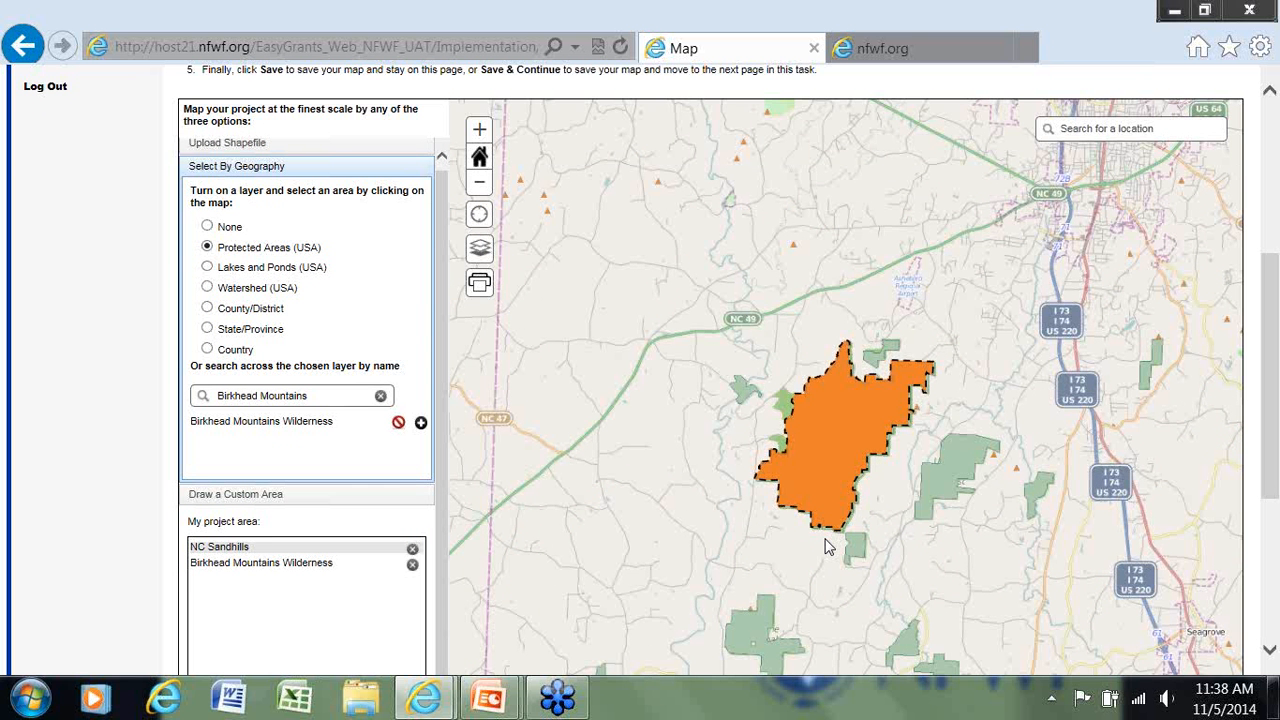
scroll(84, 480, down, 1)
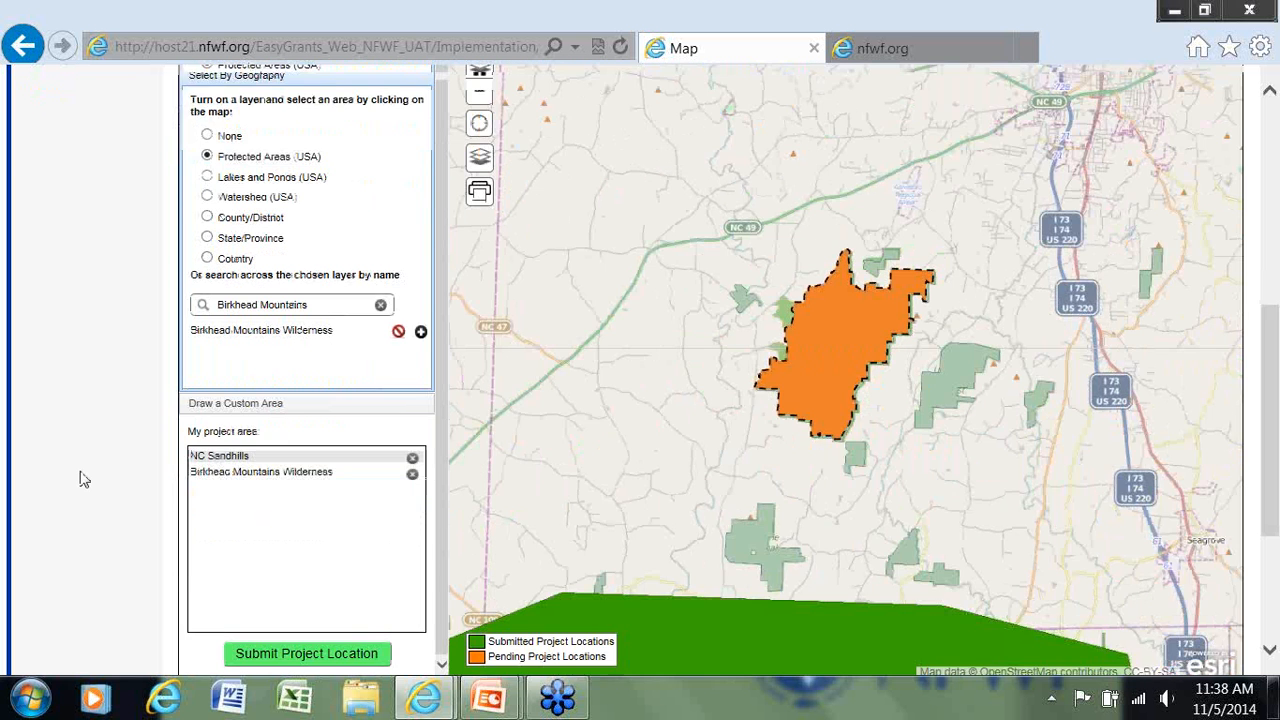
scroll(84, 480, down, 1)
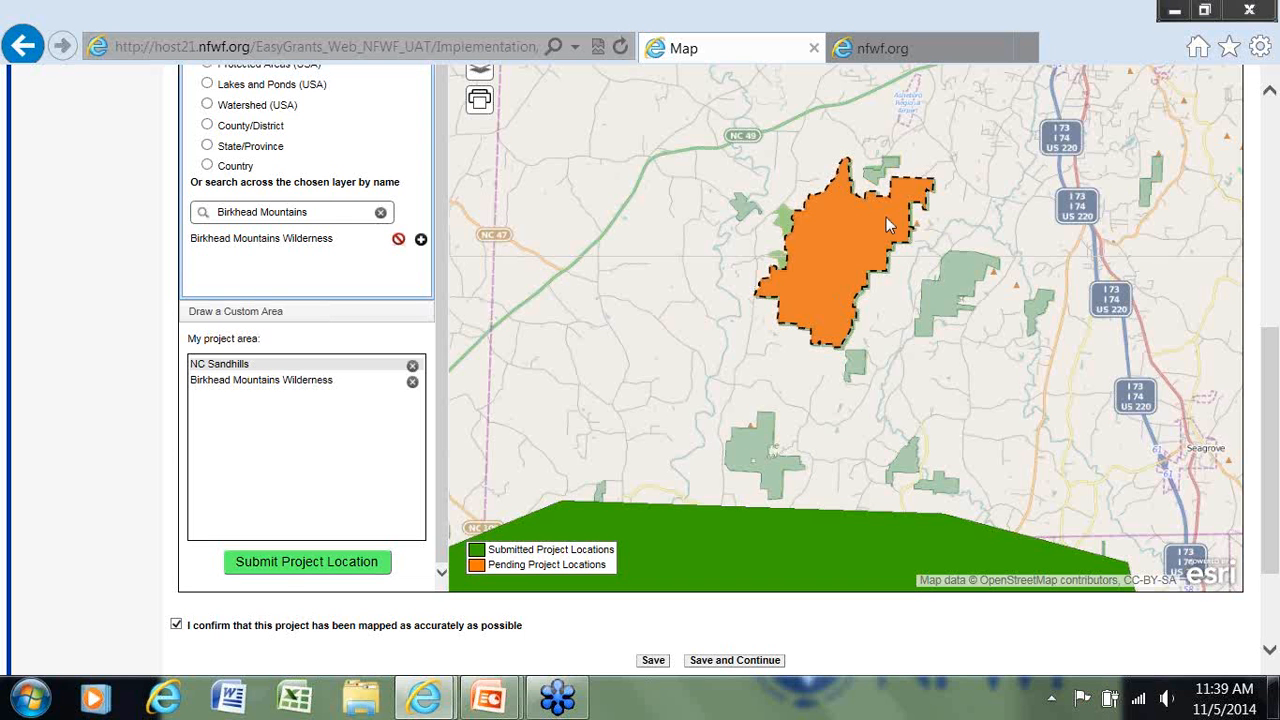
click(293, 568)
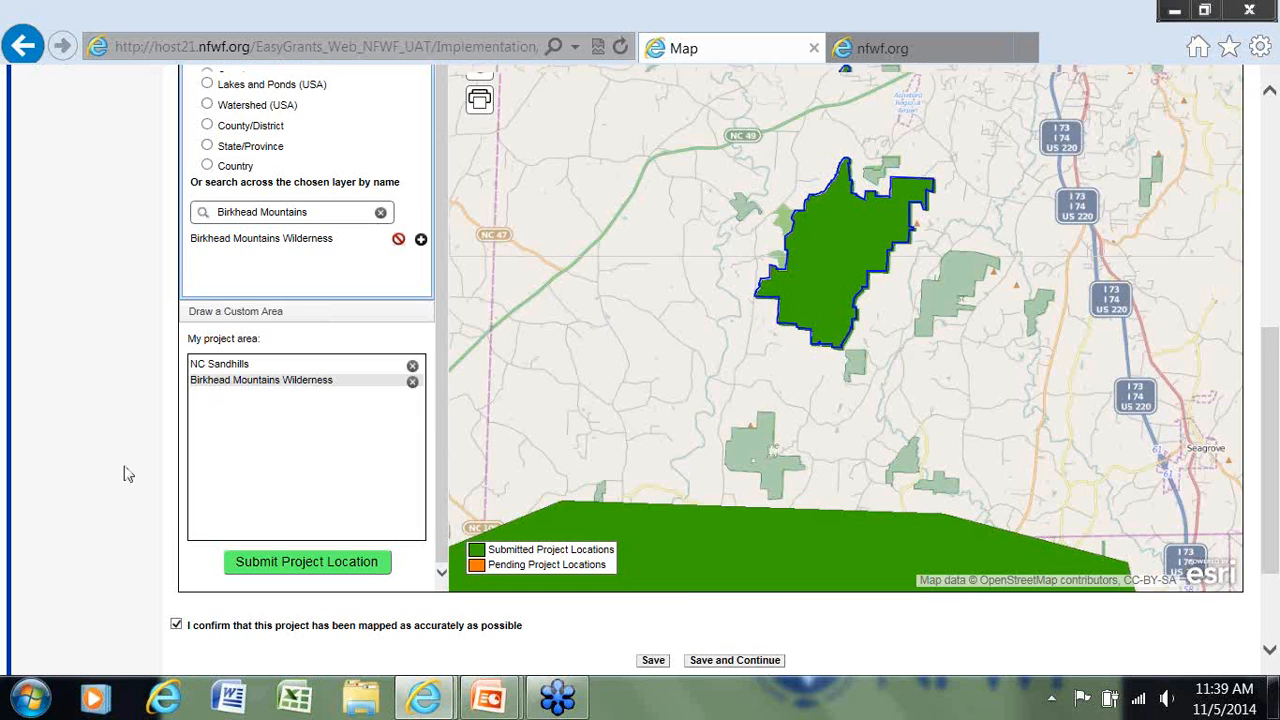
scroll(128, 474, down, 2)
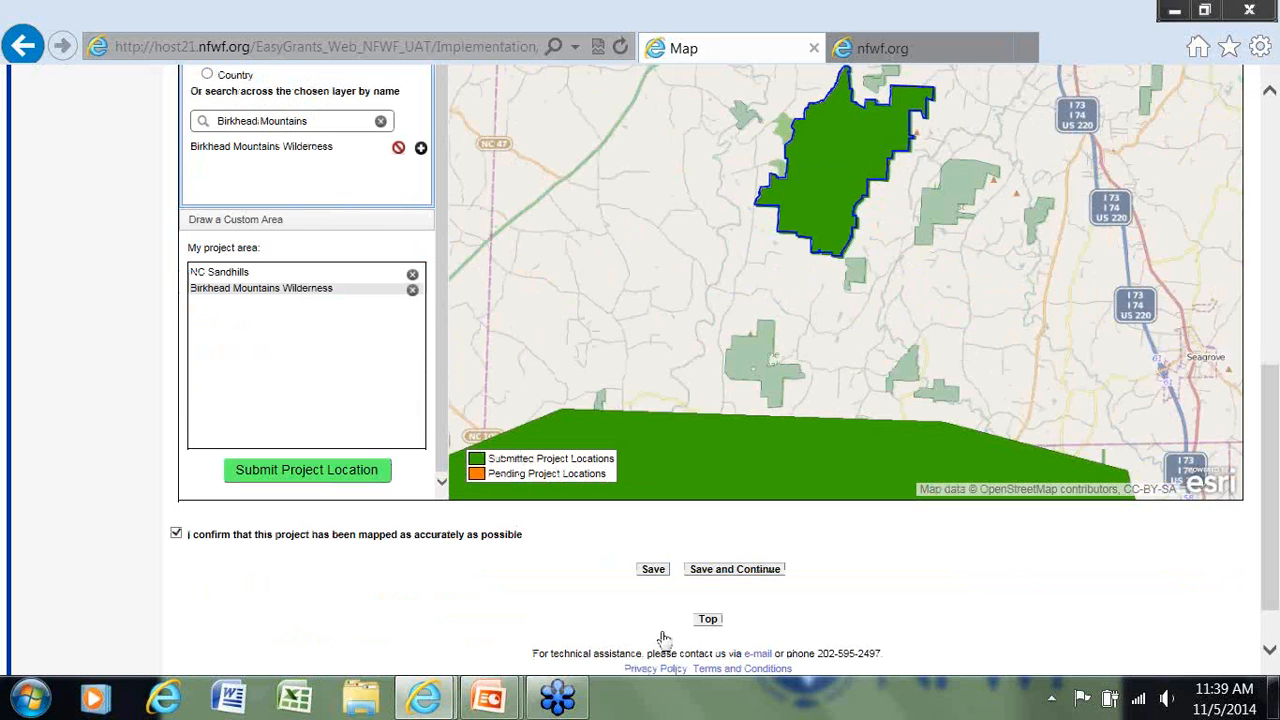
click(653, 567)
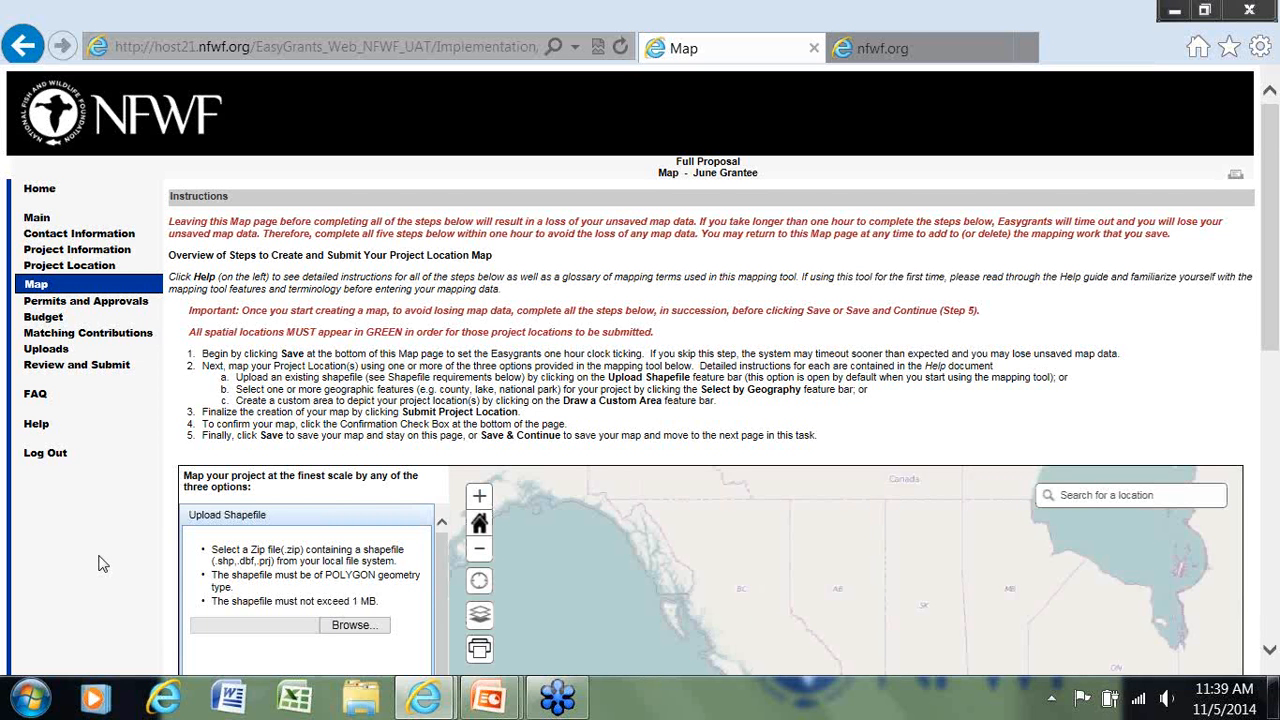
Step: Check the saved project area list and open the Draw a Custom Area options
scroll(98, 564, down, 5)
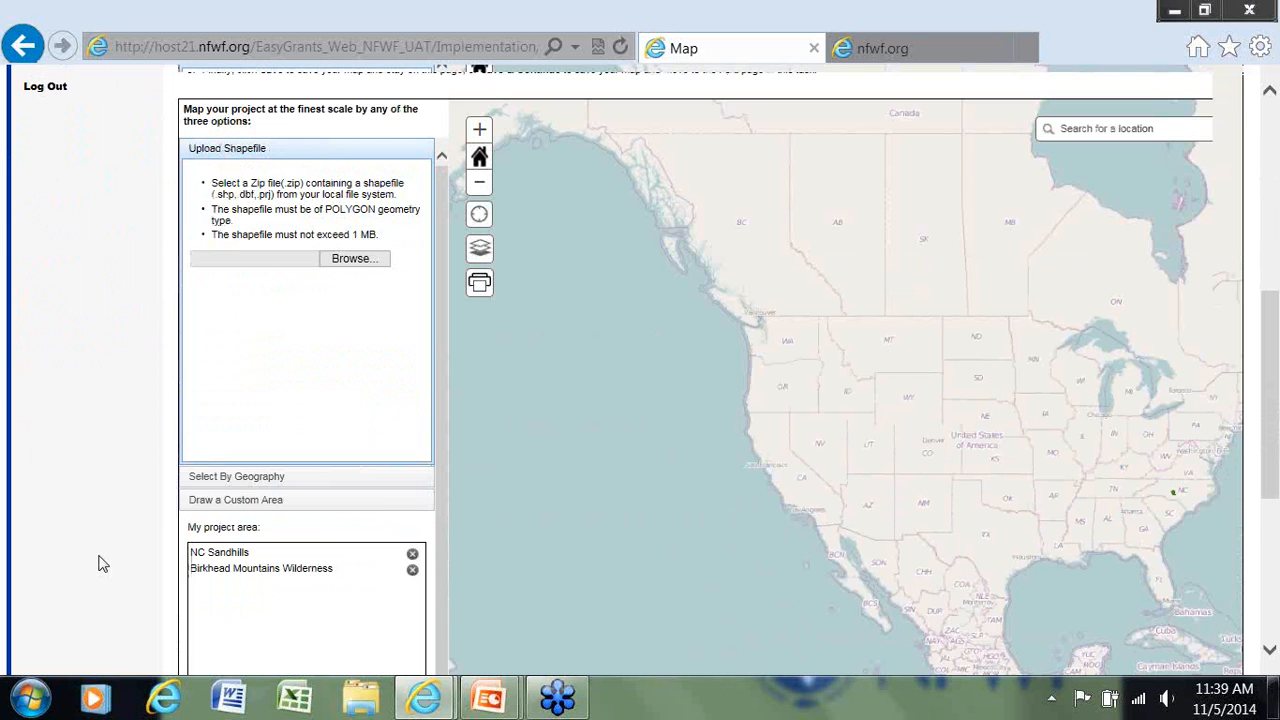
scroll(100, 563, down, 1)
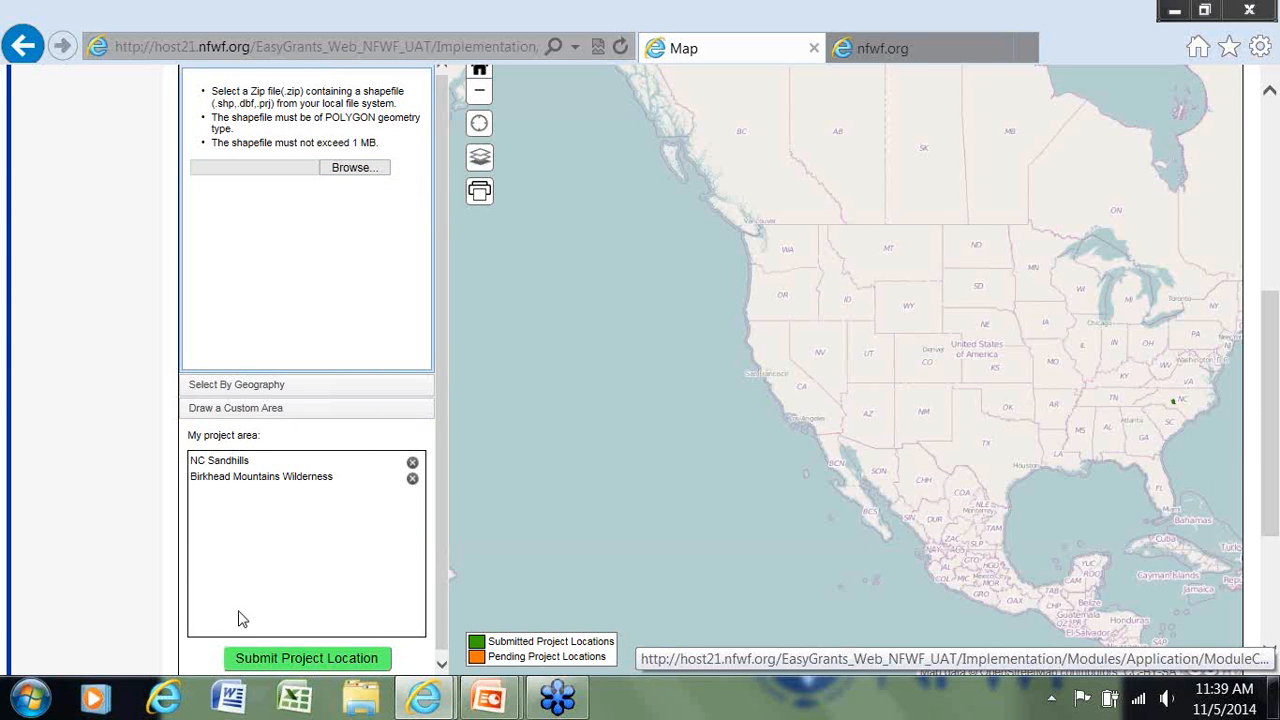
scroll(105, 544, down, 1)
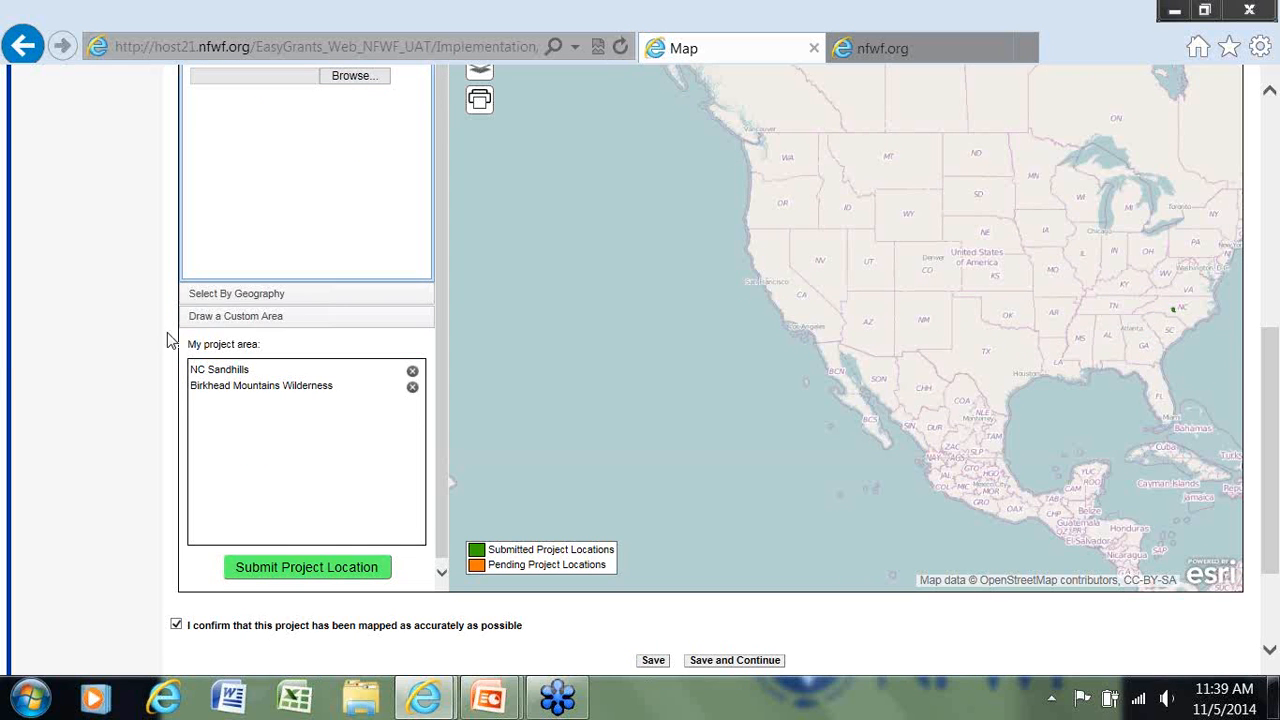
click(307, 317)
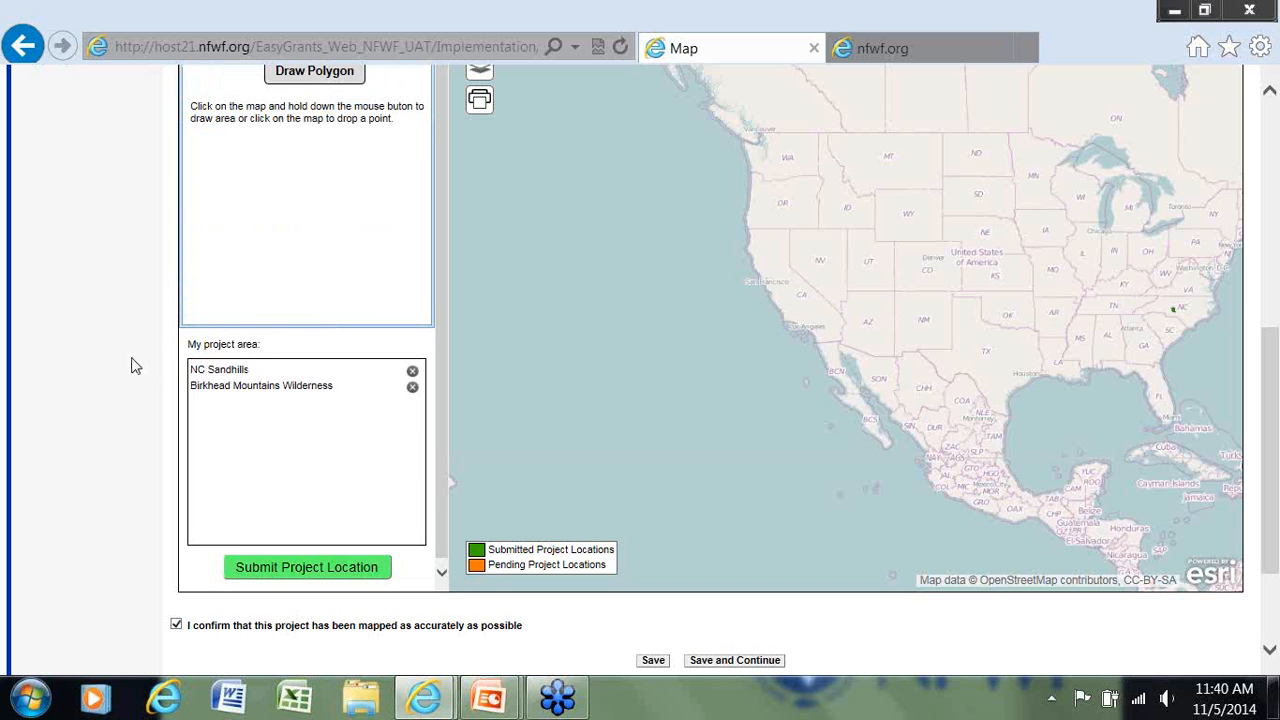
scroll(136, 366, up, 5)
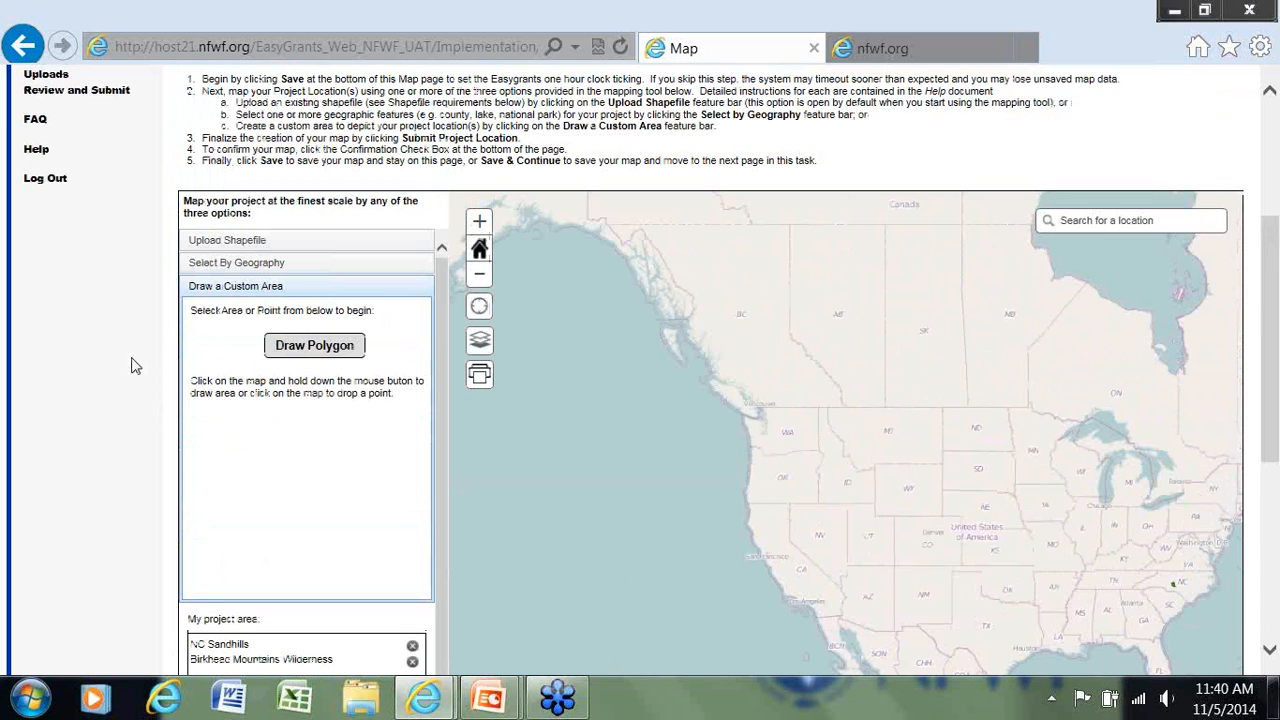
scroll(131, 360, down, 2)
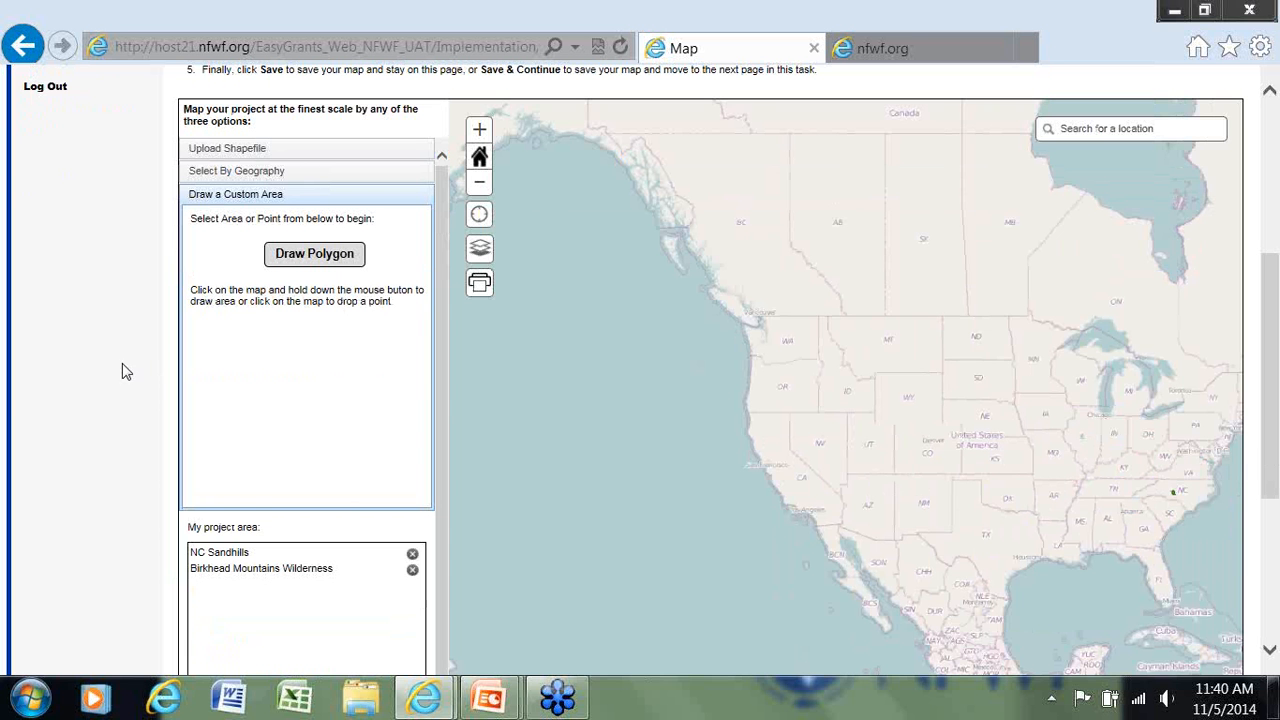
Step: Locate the NC Sandhills project area, bring its western edge around Badin into close view, and briefly consult the map help document
click(224, 555)
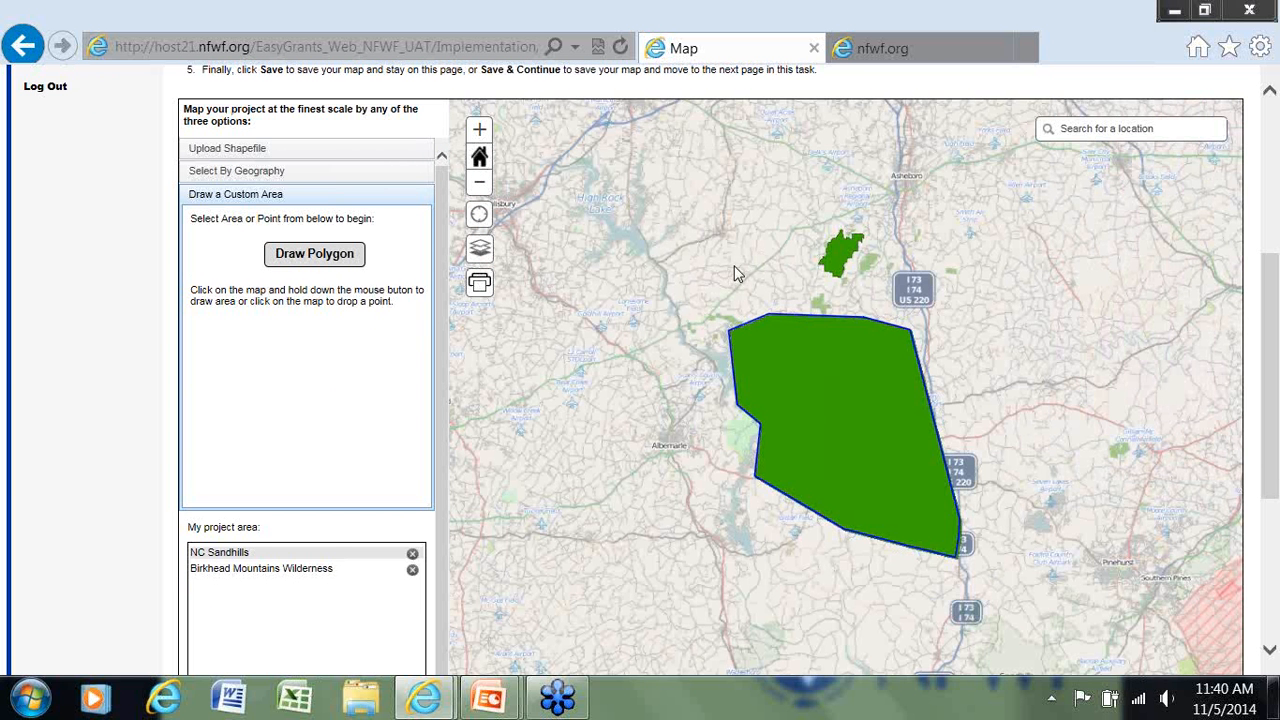
click(480, 131)
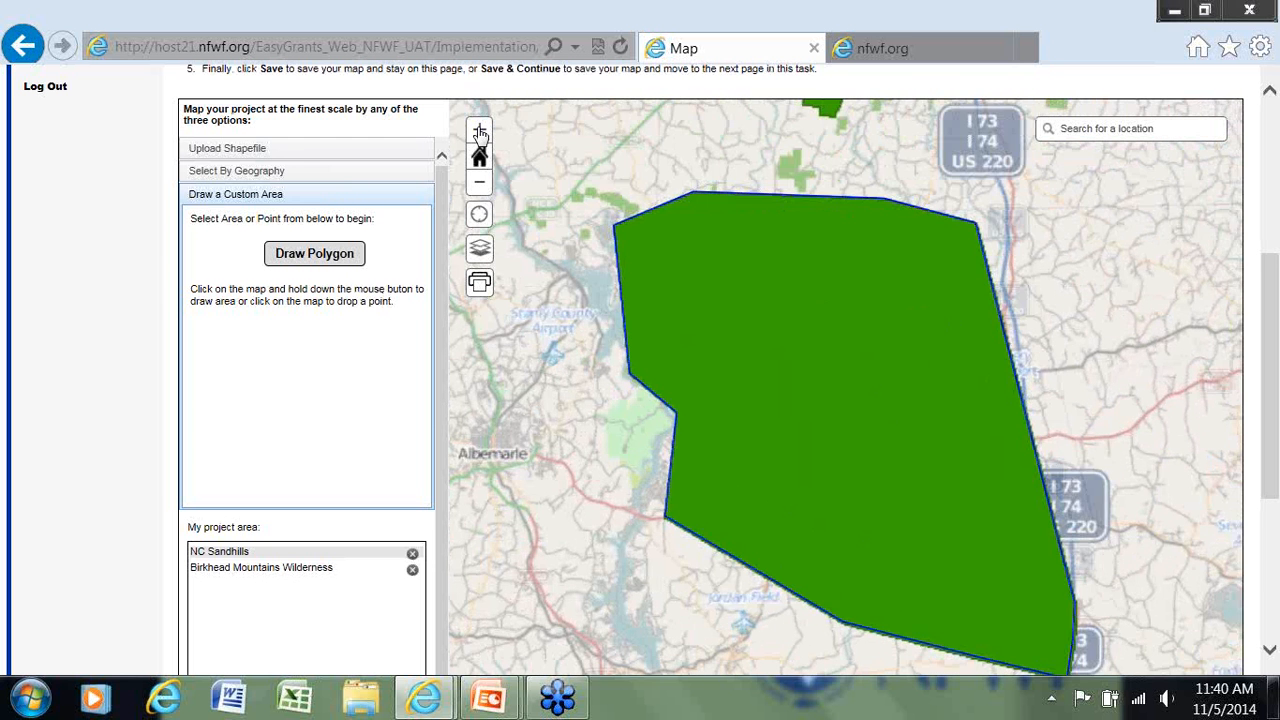
drag(500, 415, 625, 441)
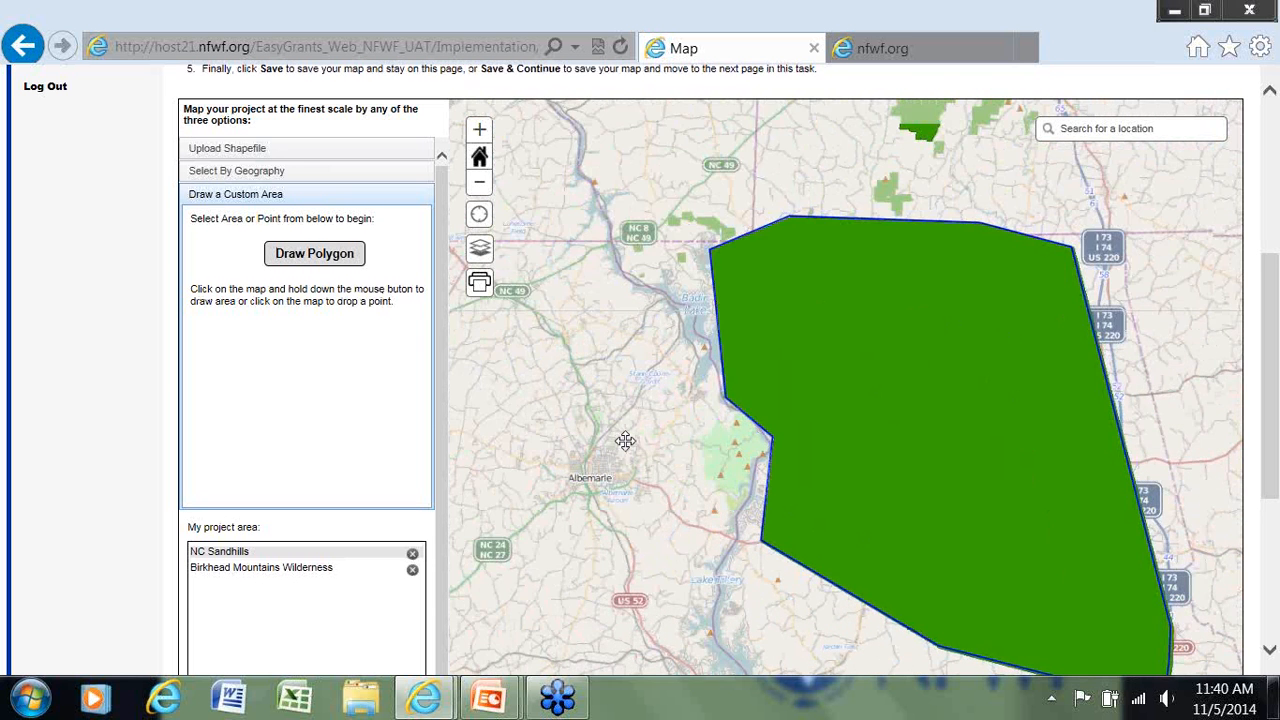
scroll(679, 380, up, 1)
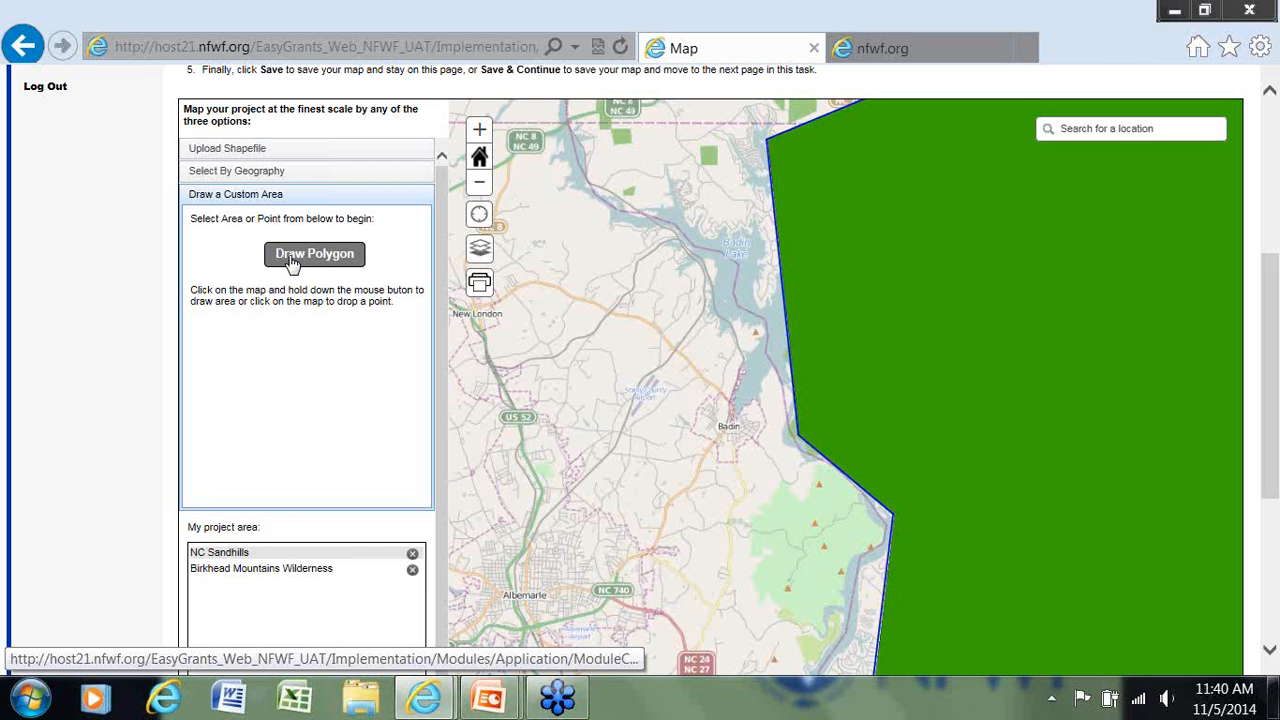
click(890, 52)
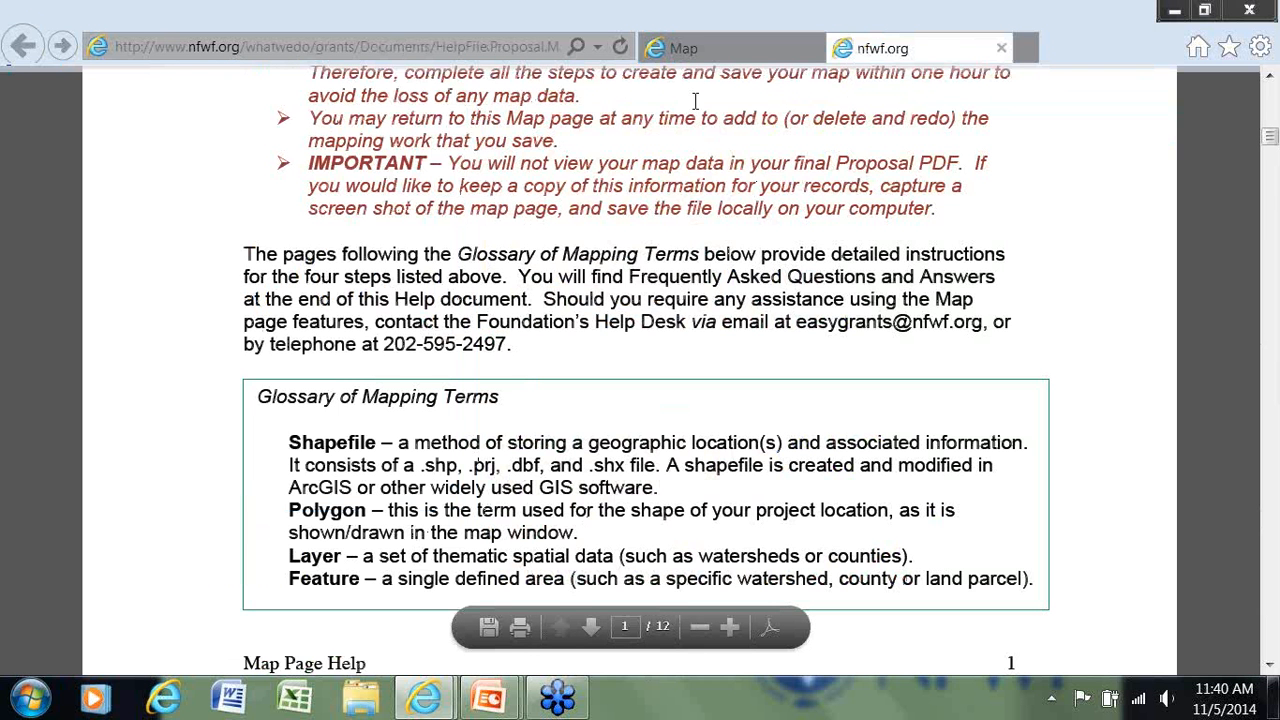
click(731, 52)
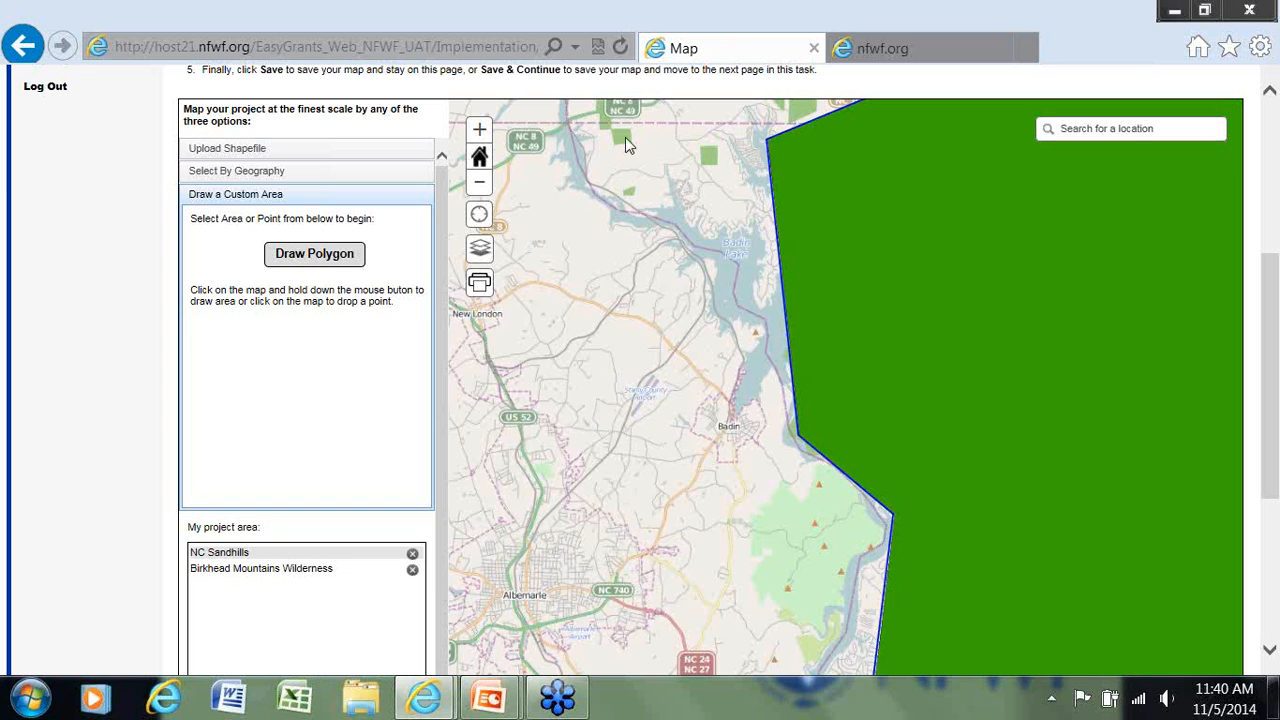
Step: Draw a small freehand polygon just north of Badin and create it as a project area named Sample Shape
click(315, 262)
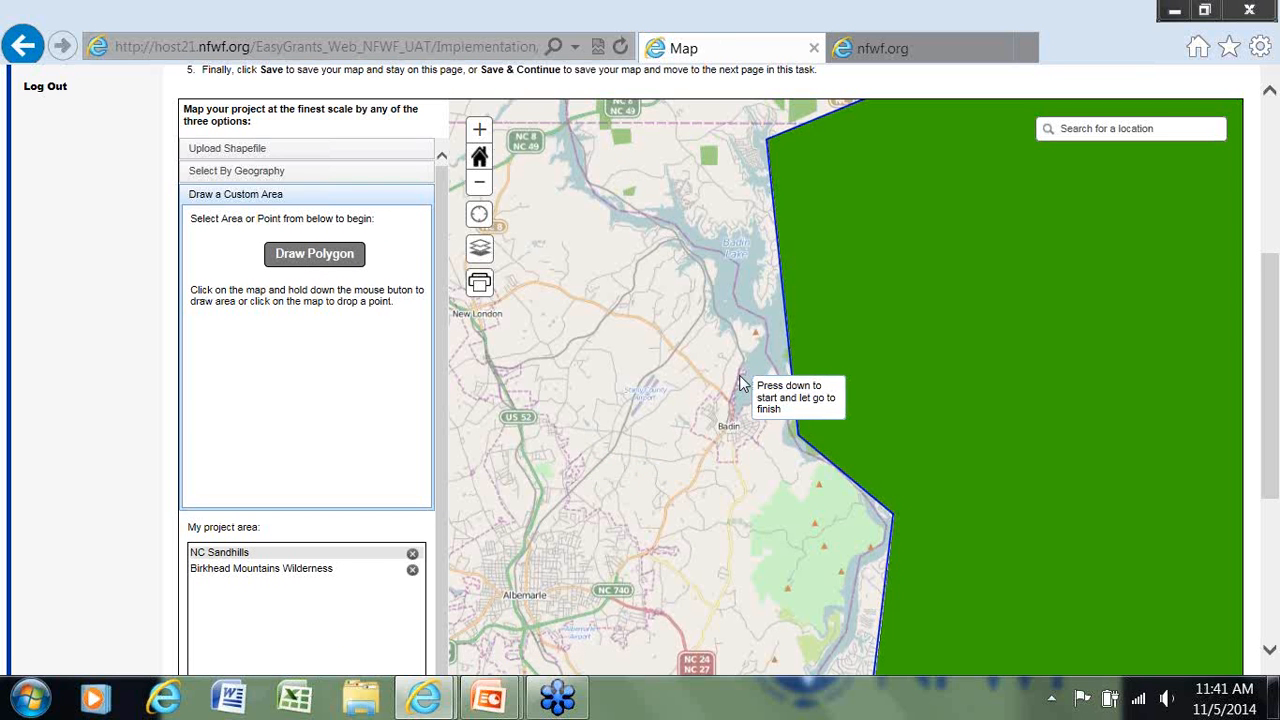
mouse_move(733, 383)
mouse_down()
mouse_move(729, 432)
mouse_move(765, 400)
mouse_move(732, 388)
mouse_up()
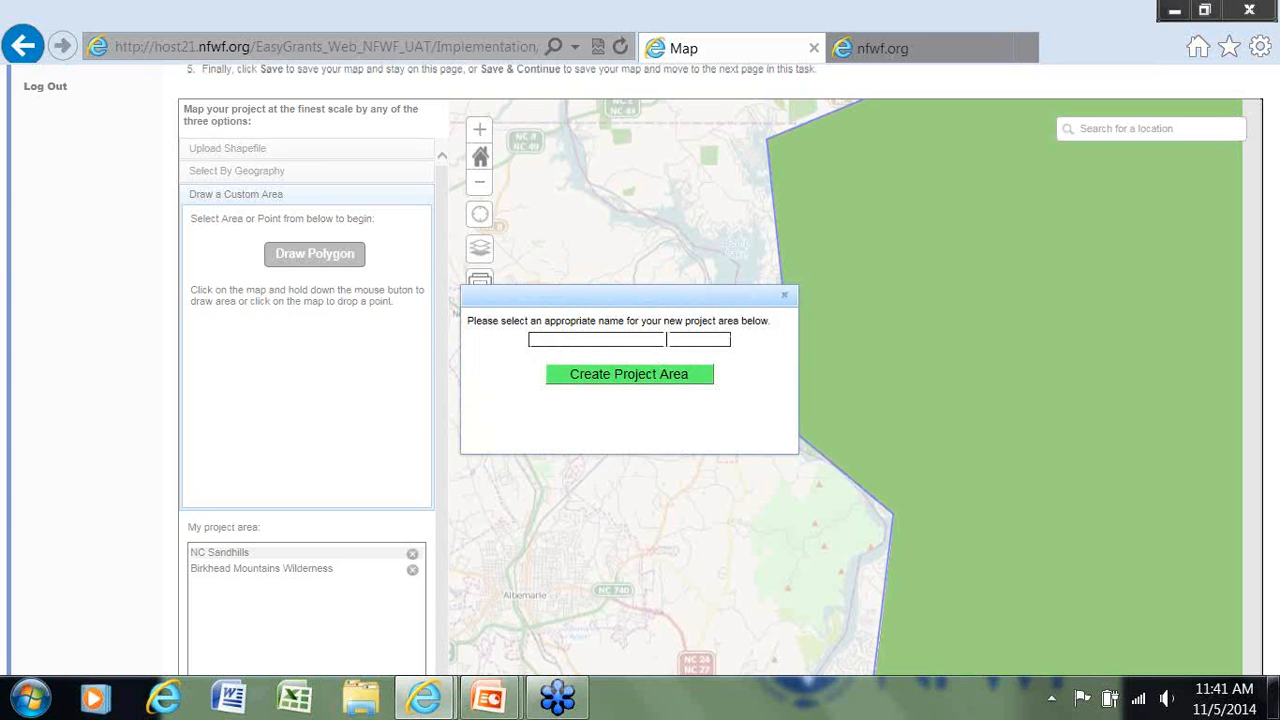
click(665, 339)
text(Sample)
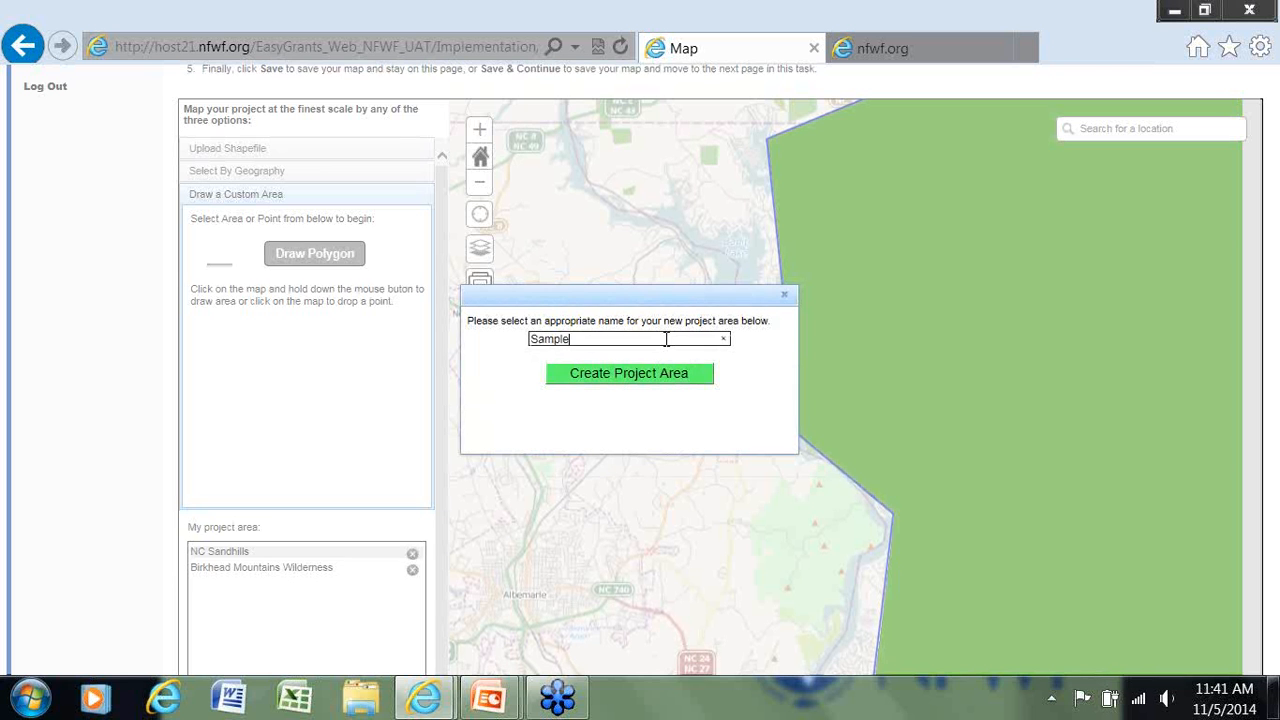
text( Shape)
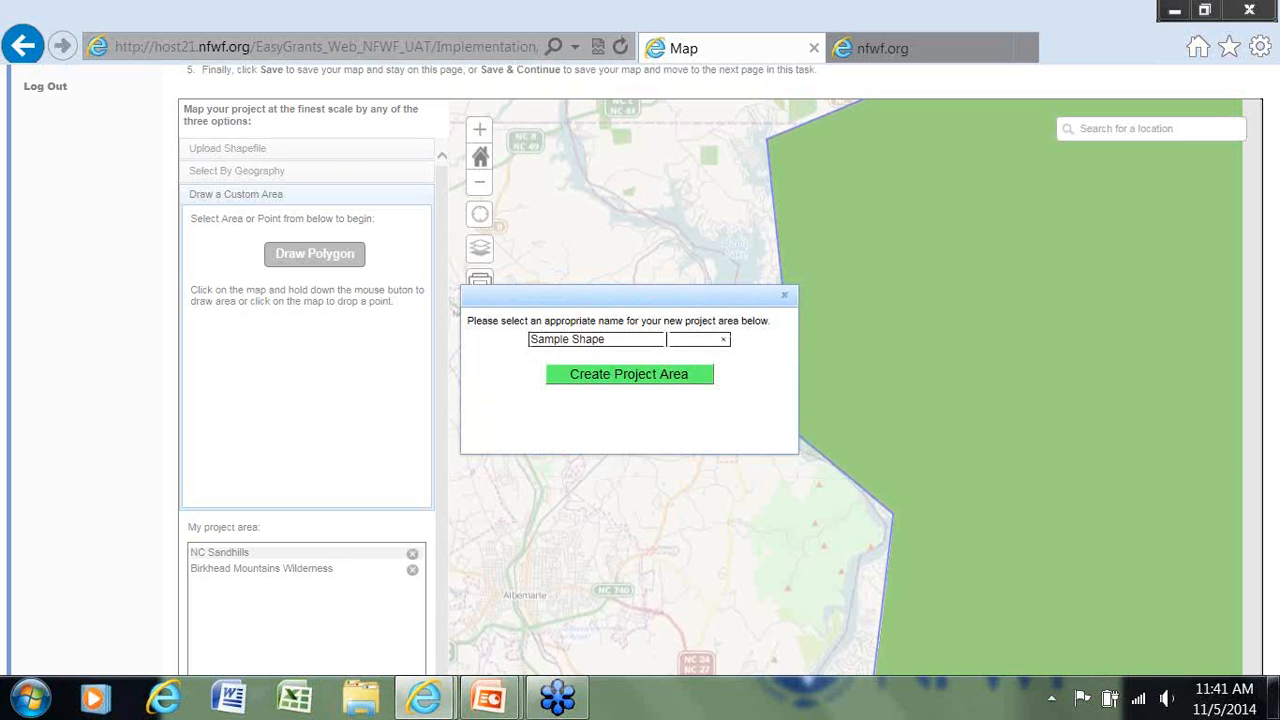
click(622, 385)
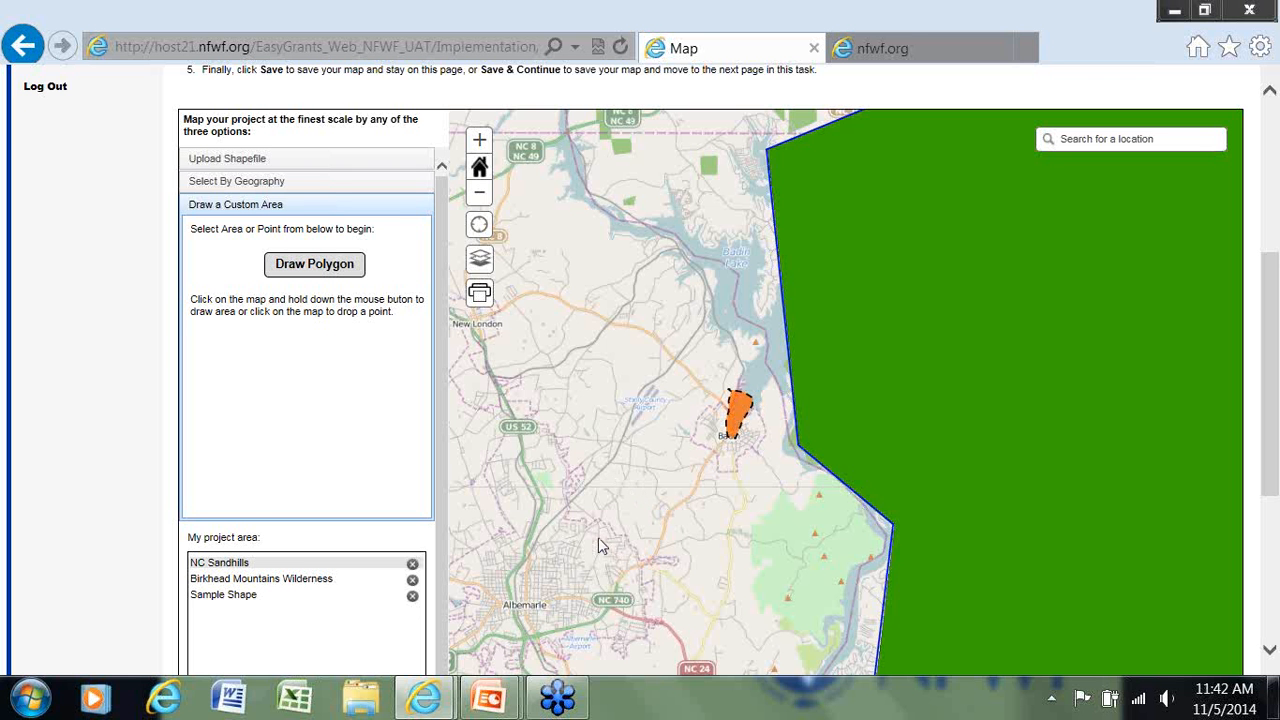
Step: Submit the project location with the pending Sample Shape area included and save the Map page
scroll(86, 522, down, 1)
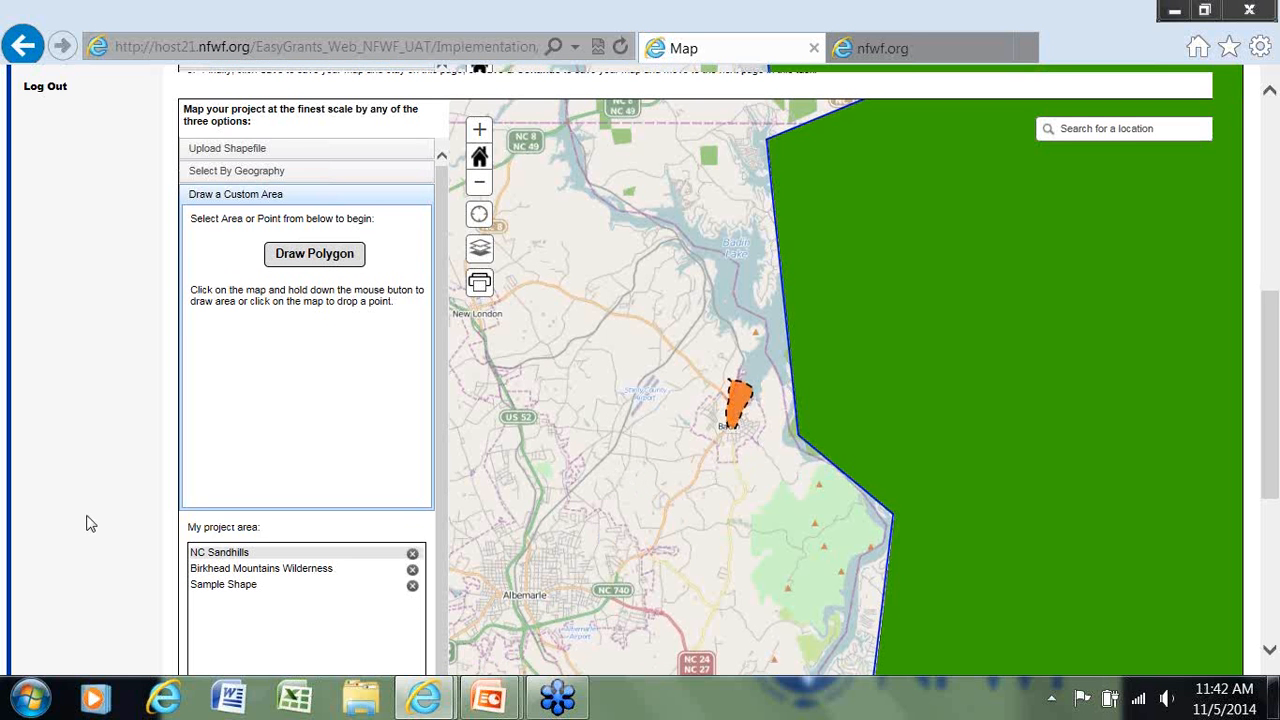
scroll(86, 522, down, 2)
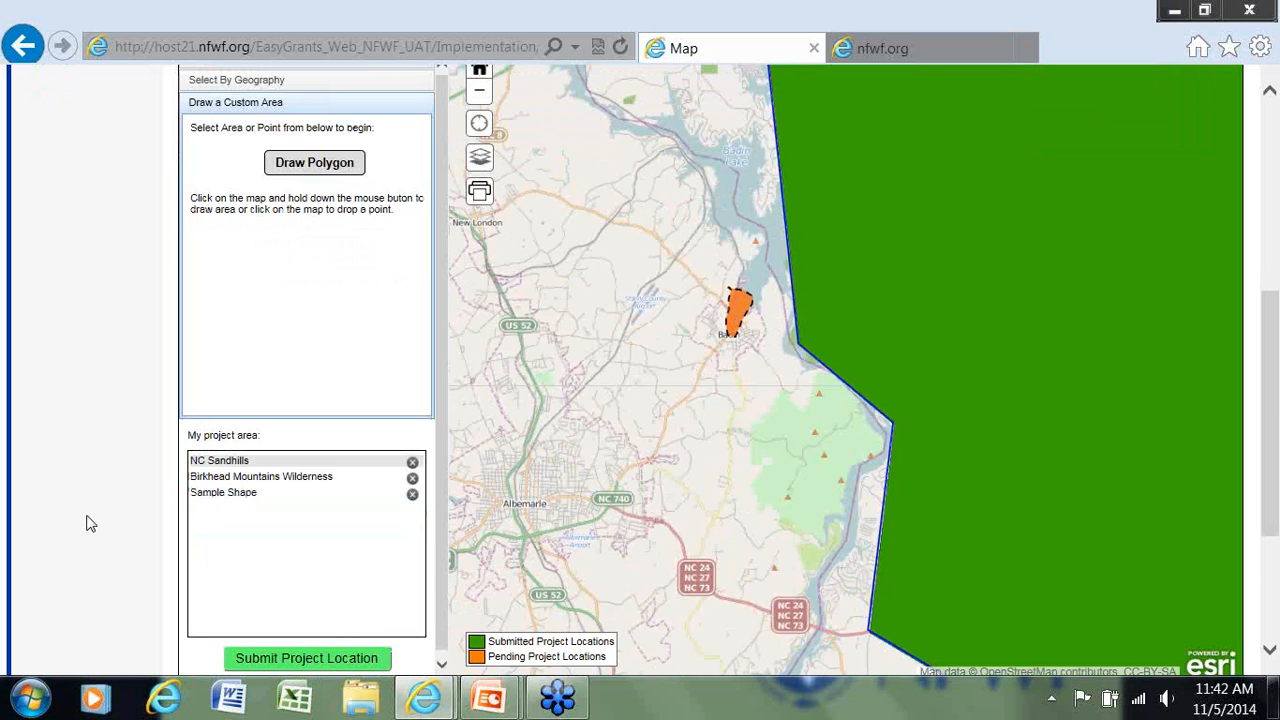
scroll(86, 522, down, 2)
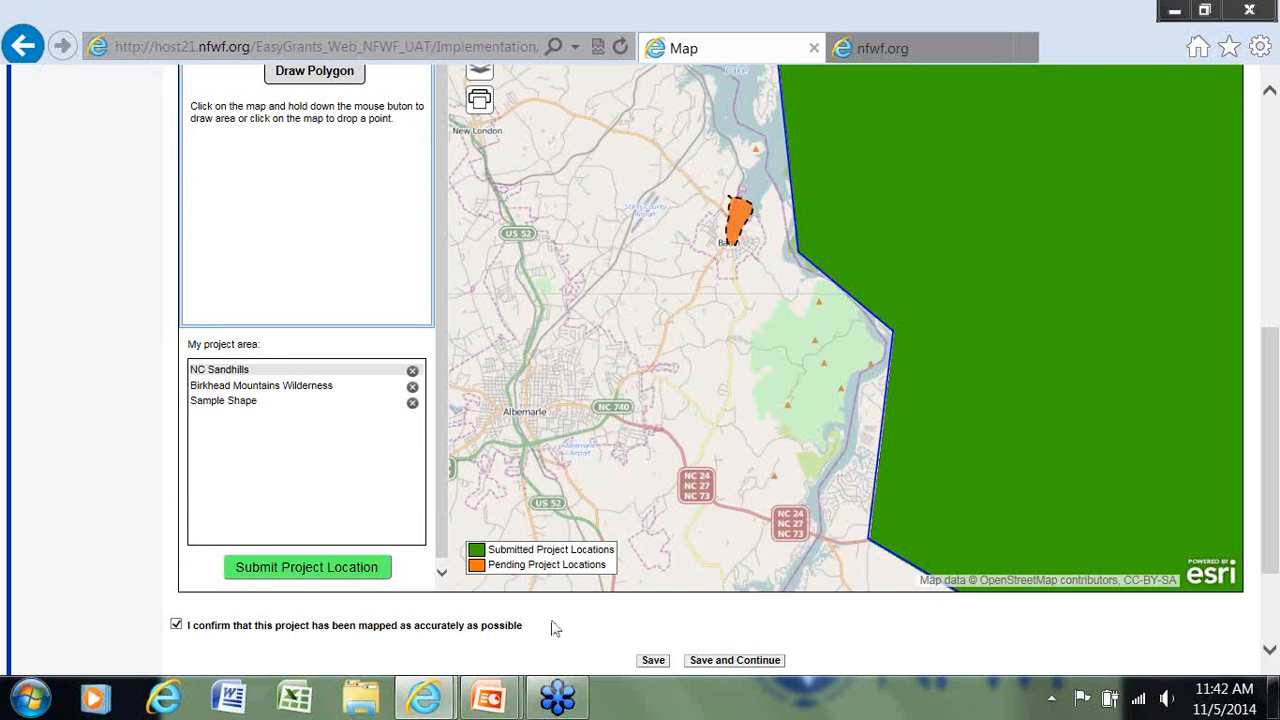
click(340, 568)
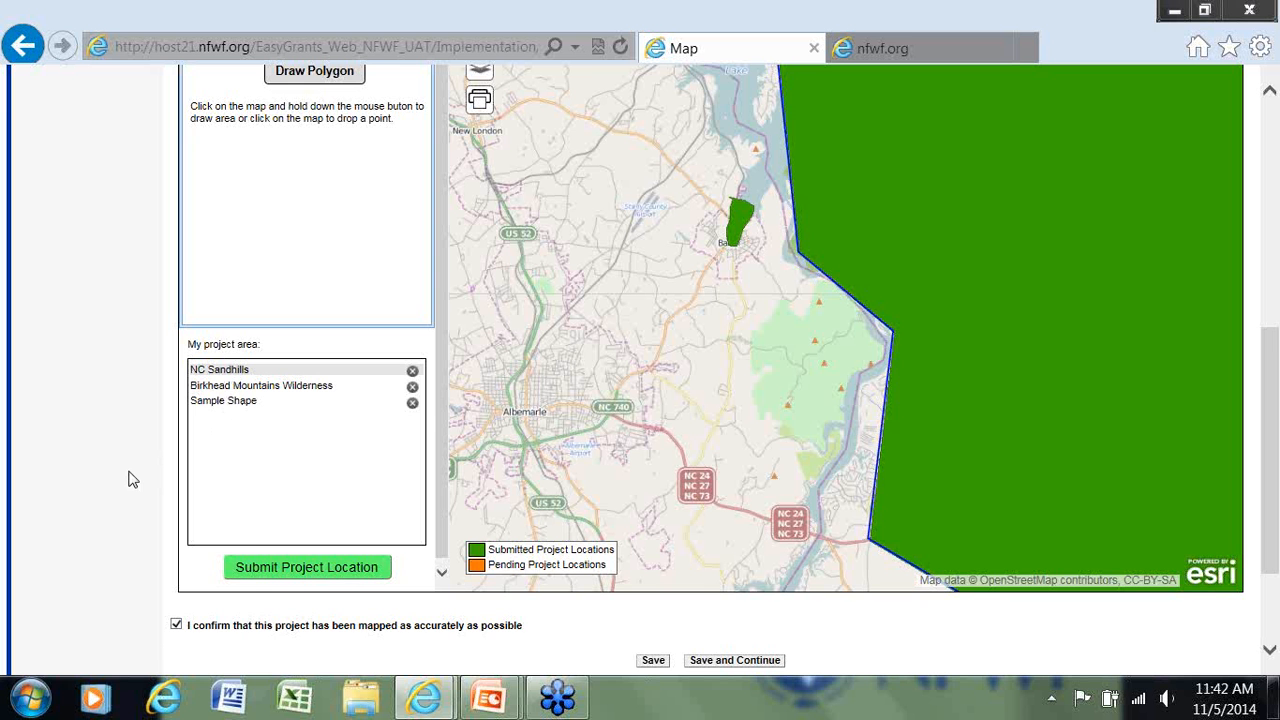
scroll(128, 479, down, 1)
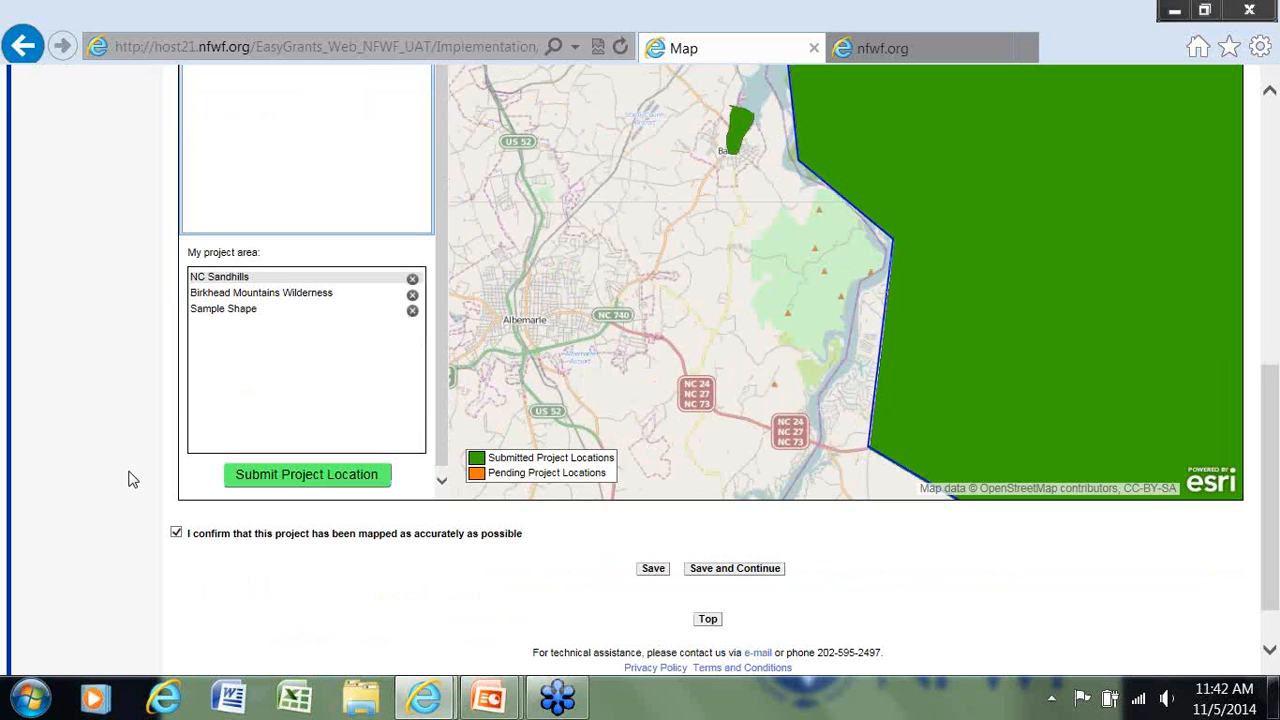
click(648, 572)
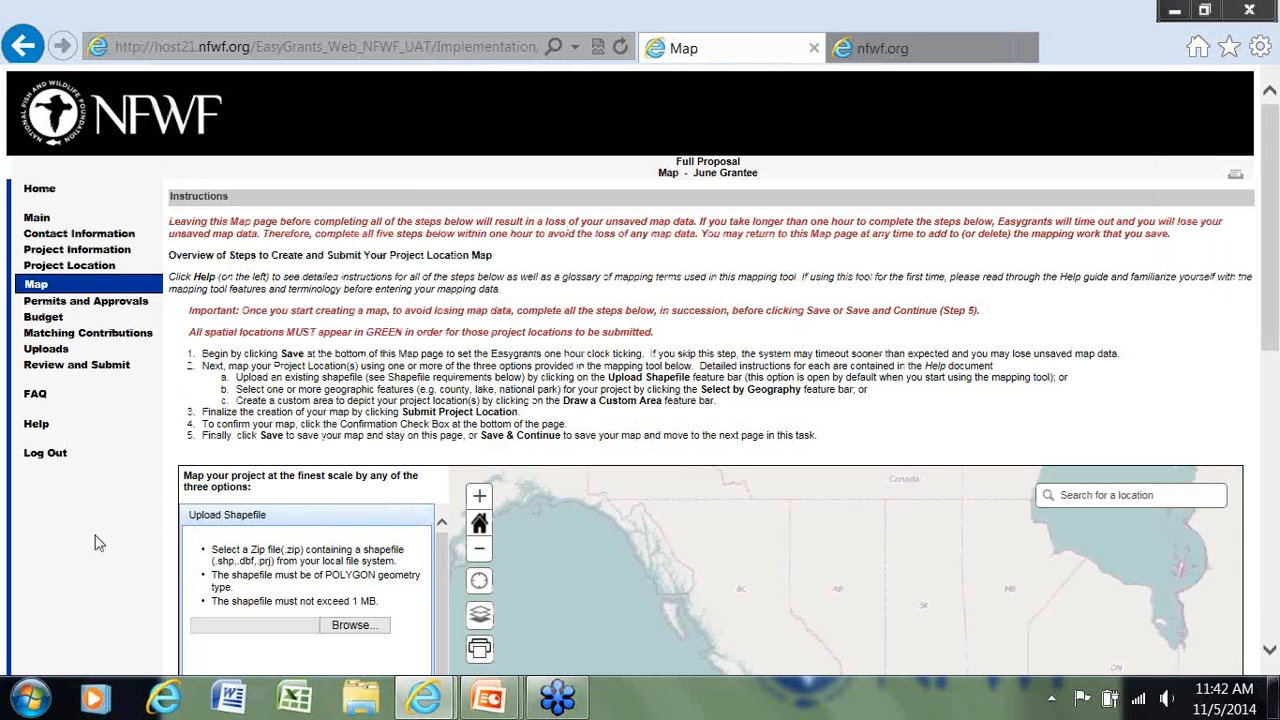
Step: Review the saved Map page's project area list and confirmation option, and locate the NC Sandhills area on the map
scroll(97, 543, down, 5)
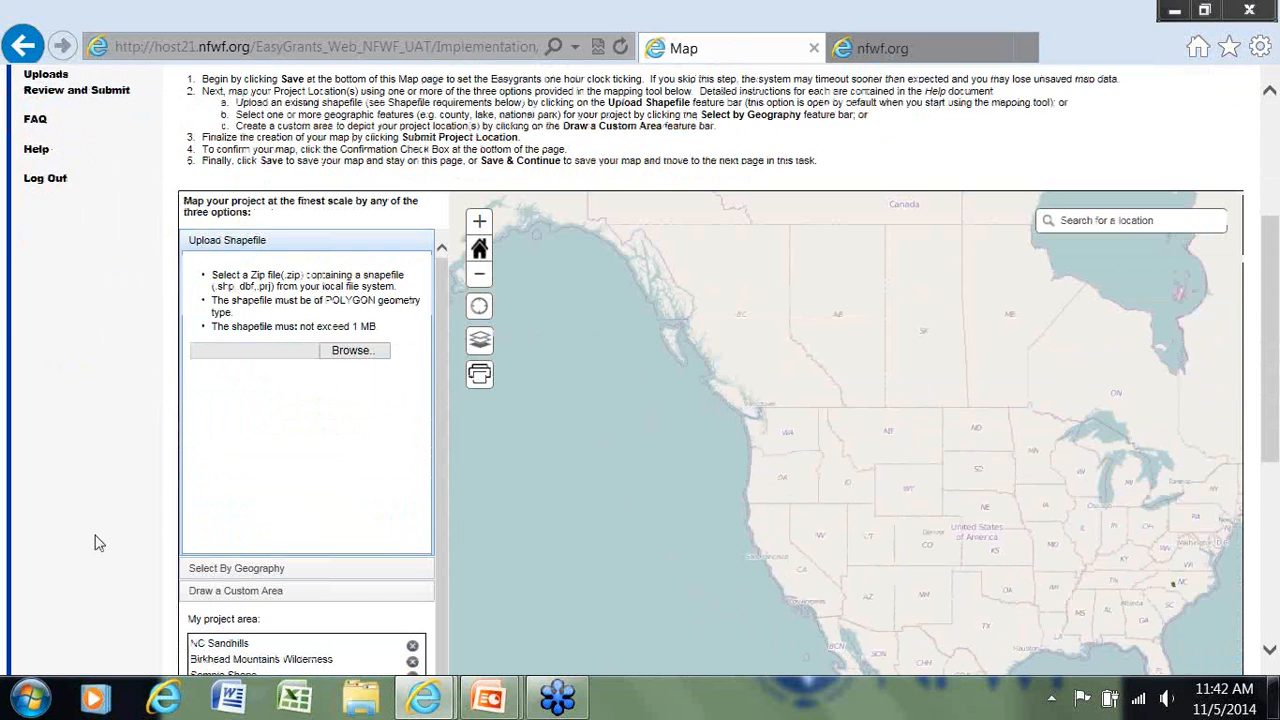
scroll(97, 543, down, 1)
scroll(97, 543, down, 2)
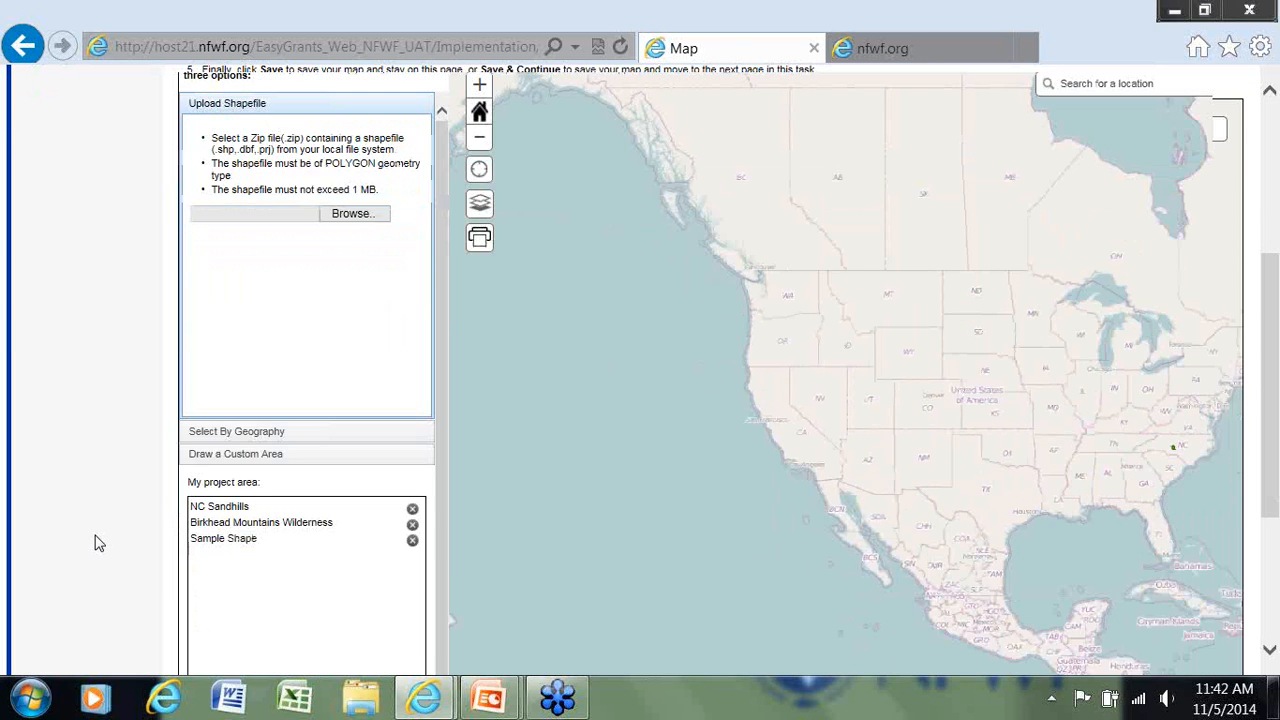
scroll(97, 543, up, 1)
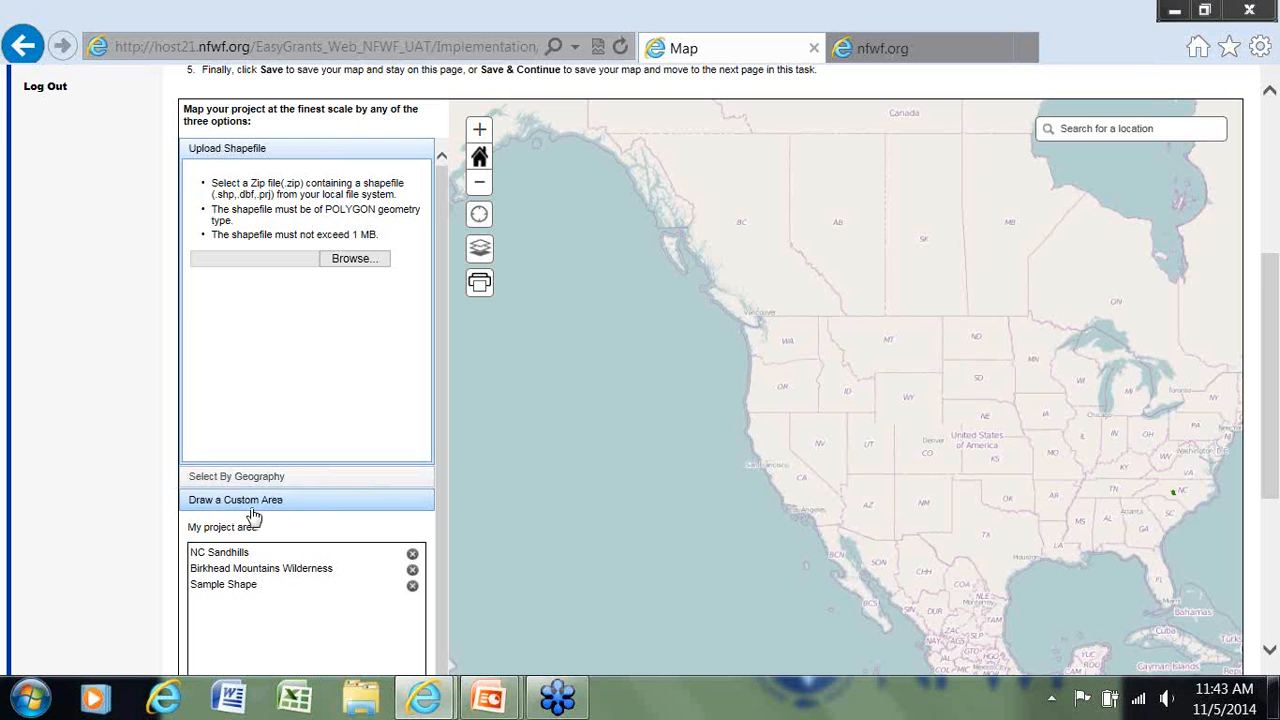
scroll(133, 552, down, 2)
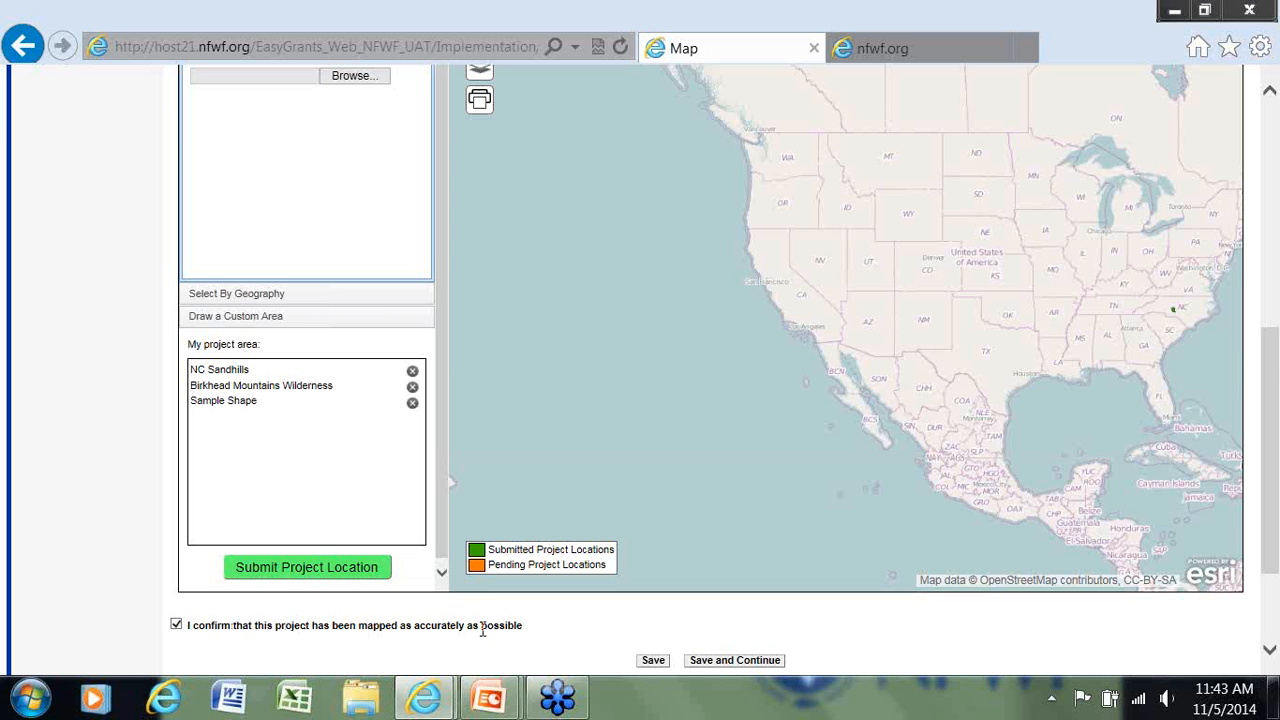
scroll(486, 646, down, 2)
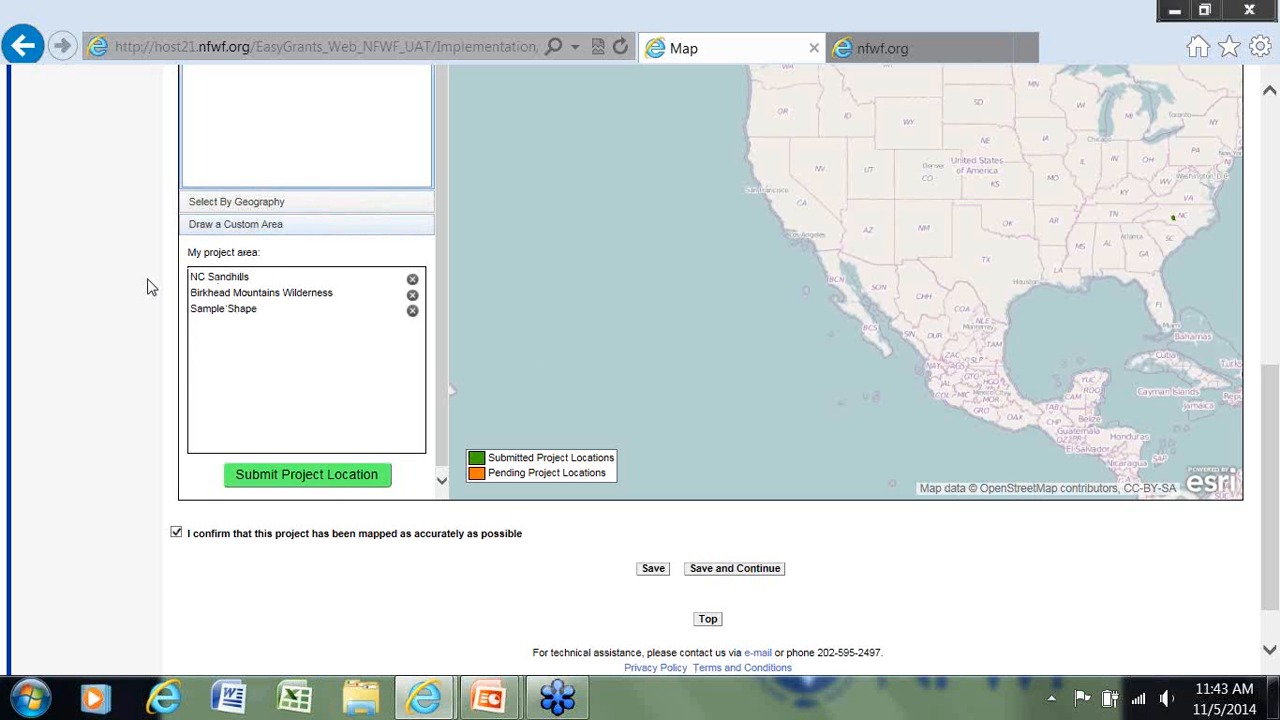
scroll(147, 287, up, 2)
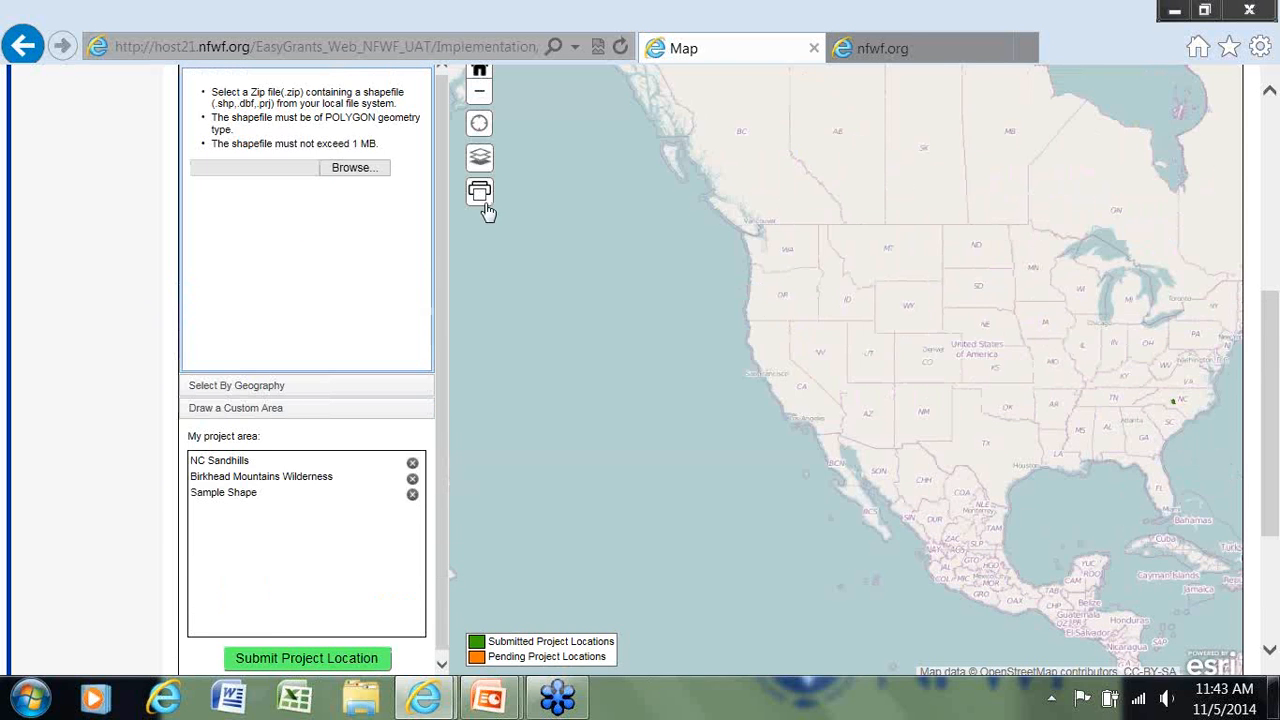
click(243, 462)
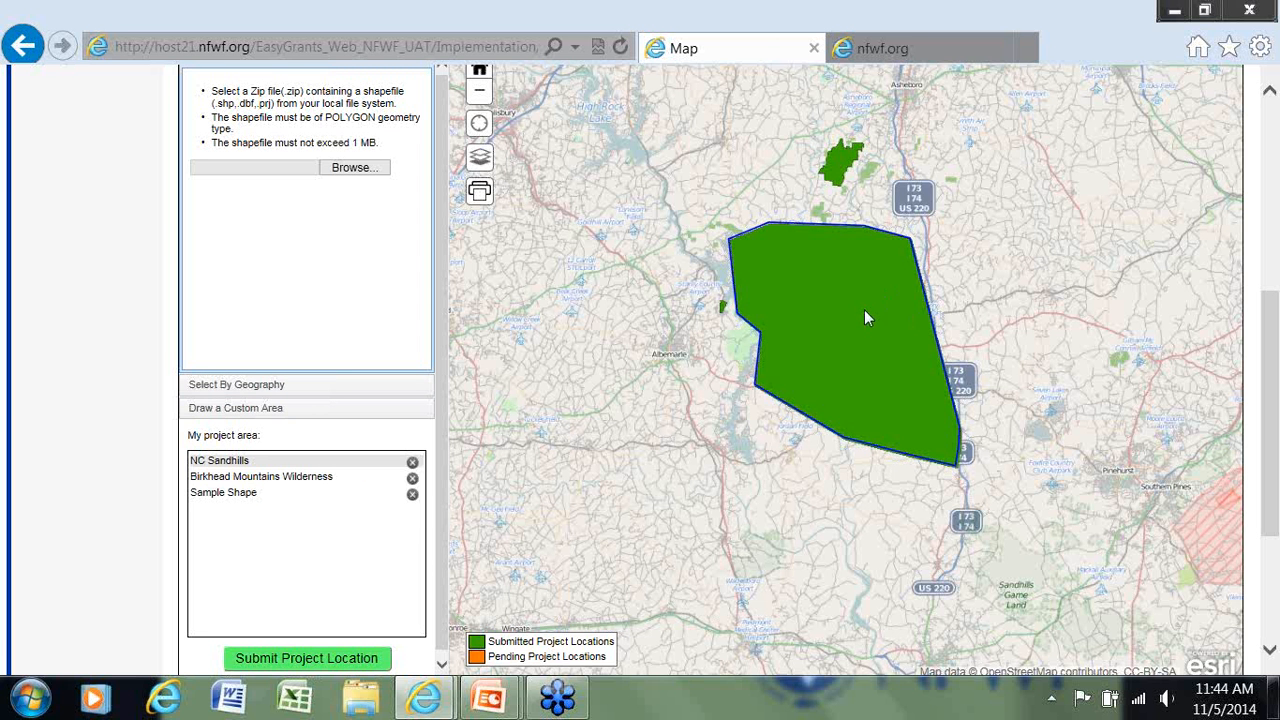
Step: Locate the Sample Shape area on the map and delete it from the project area list
click(222, 495)
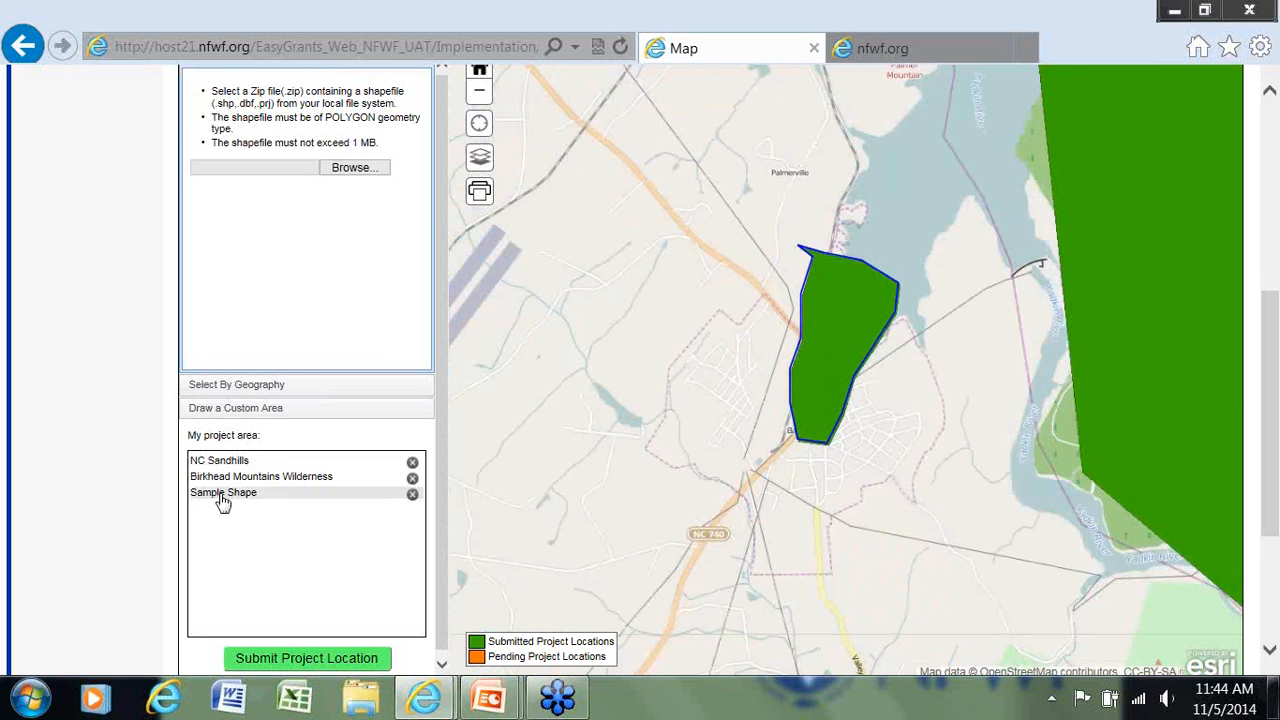
click(412, 495)
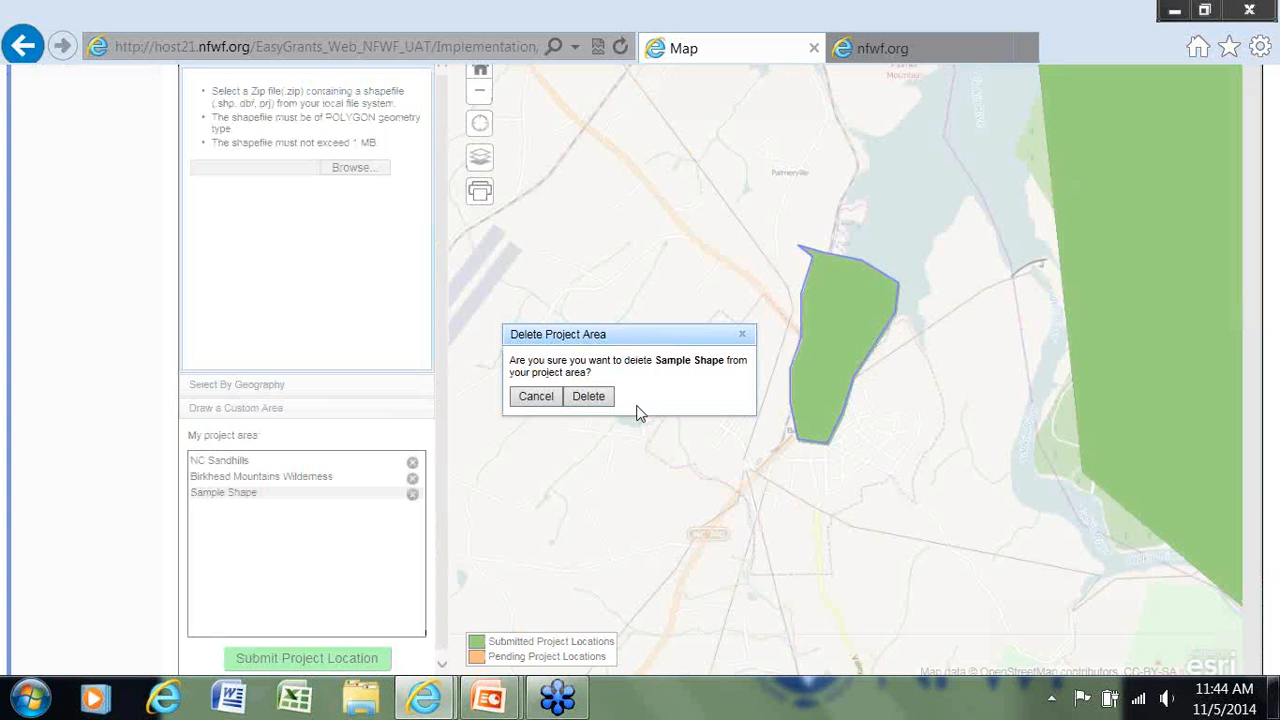
click(591, 398)
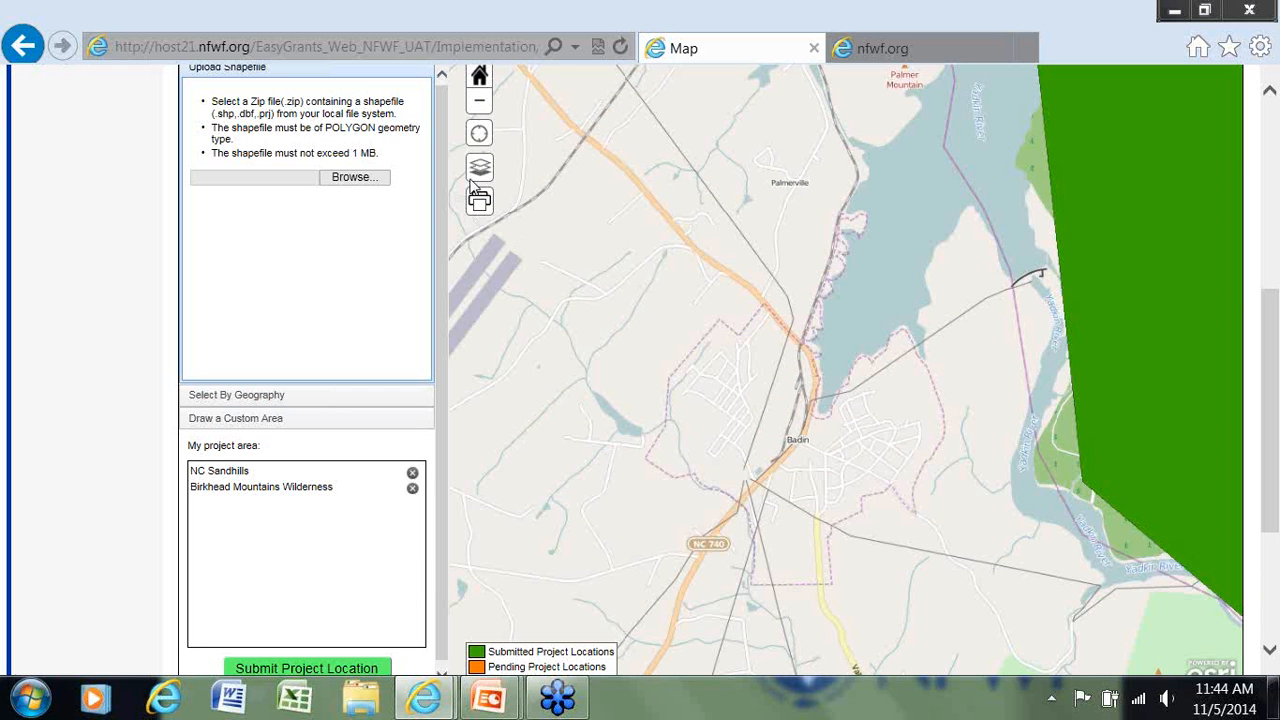
Step: View the remaining project areas together on the map and review the page from its instructions to the save options
click(479, 102)
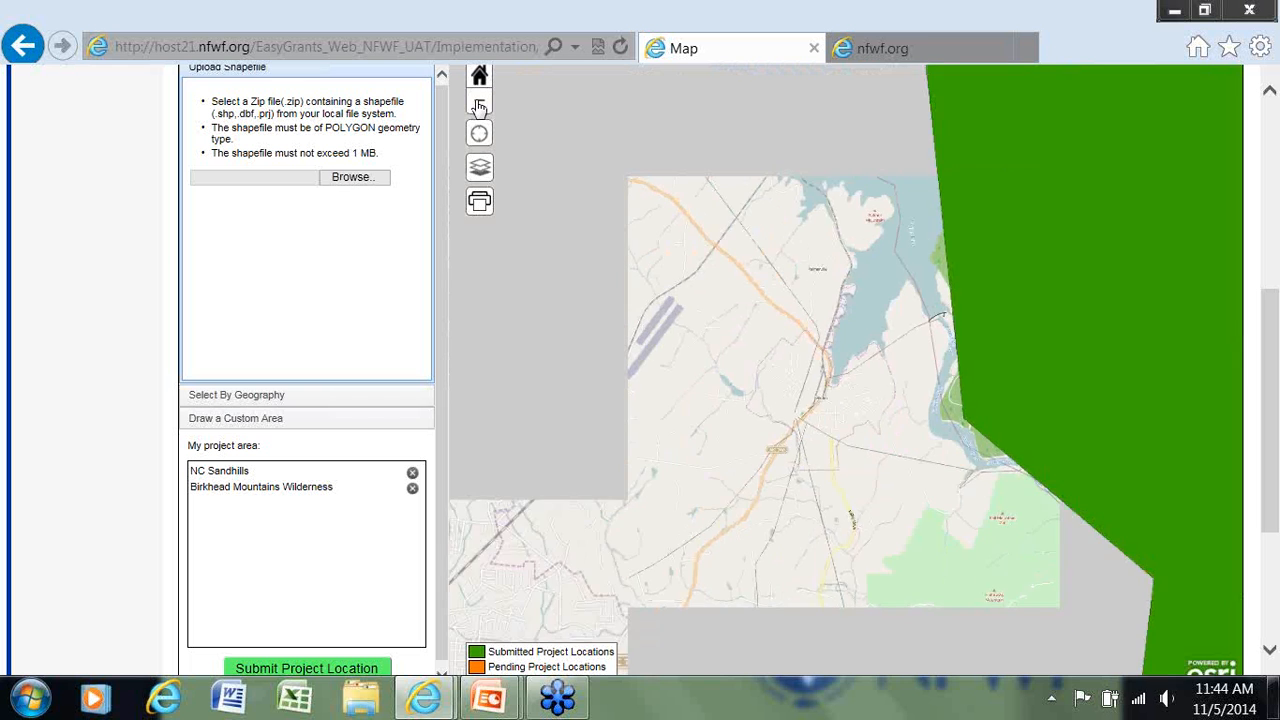
click(479, 108)
click(479, 108)
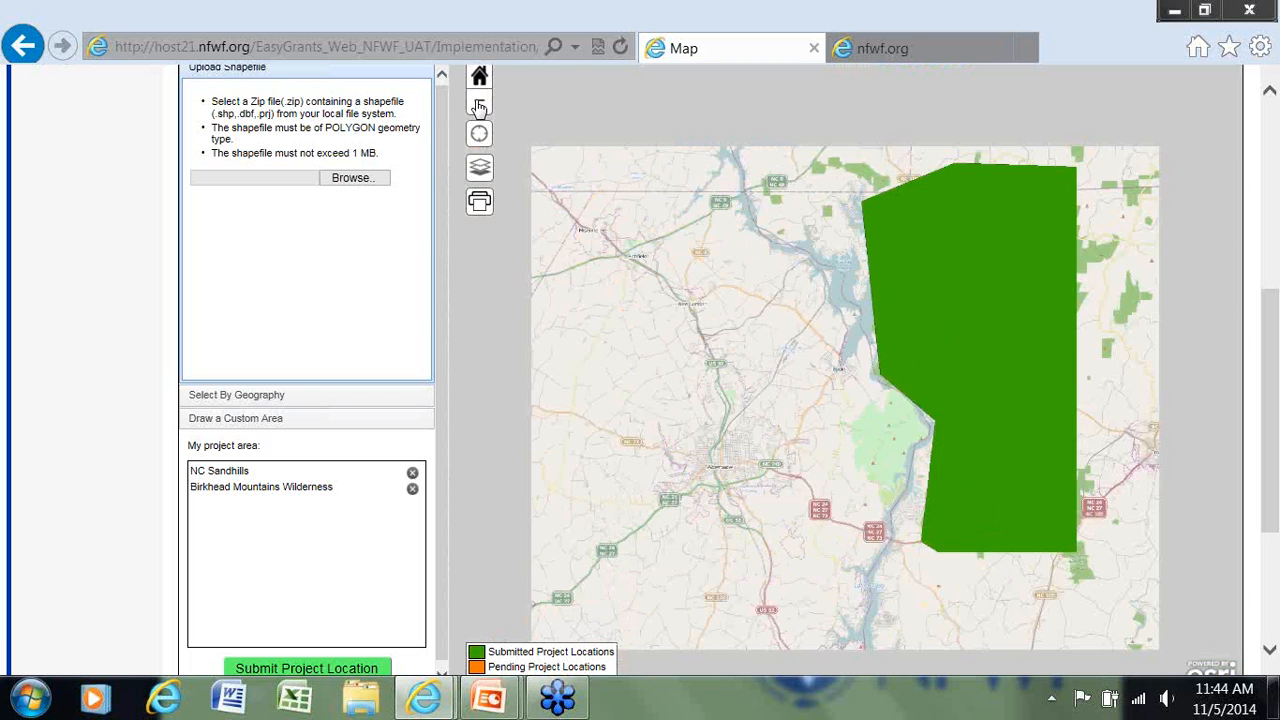
click(479, 108)
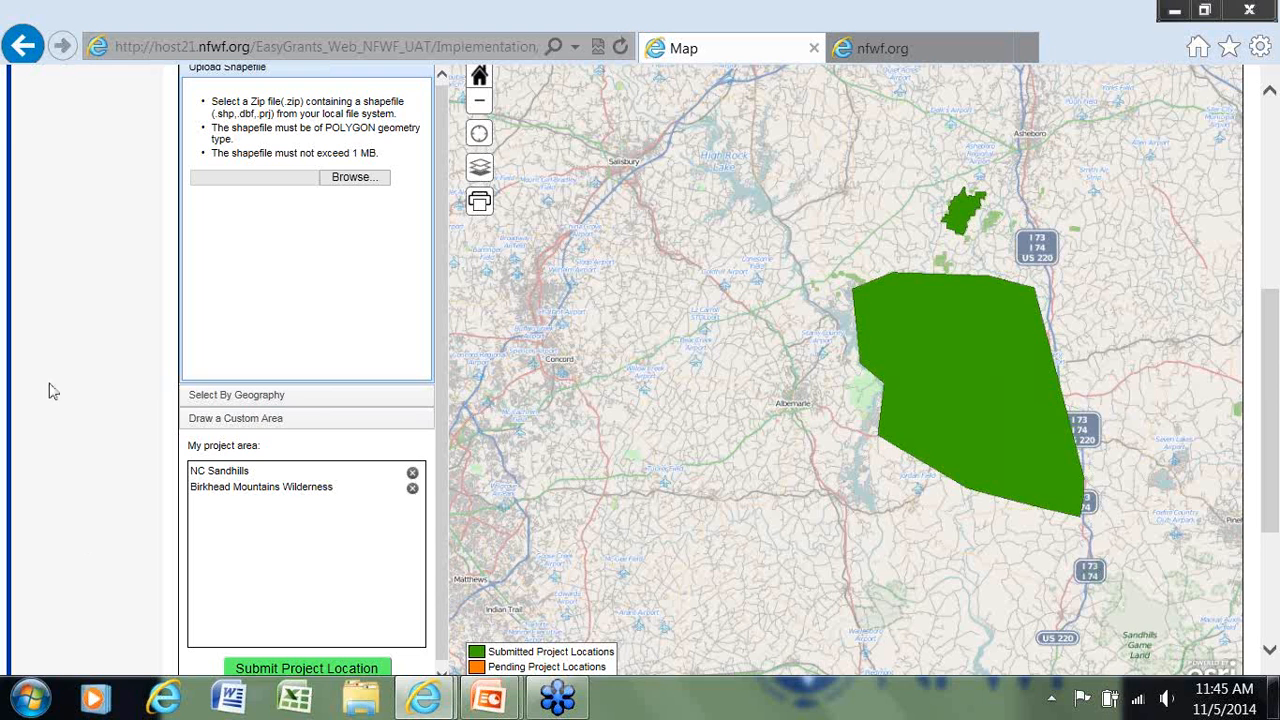
scroll(73, 369, up, 2)
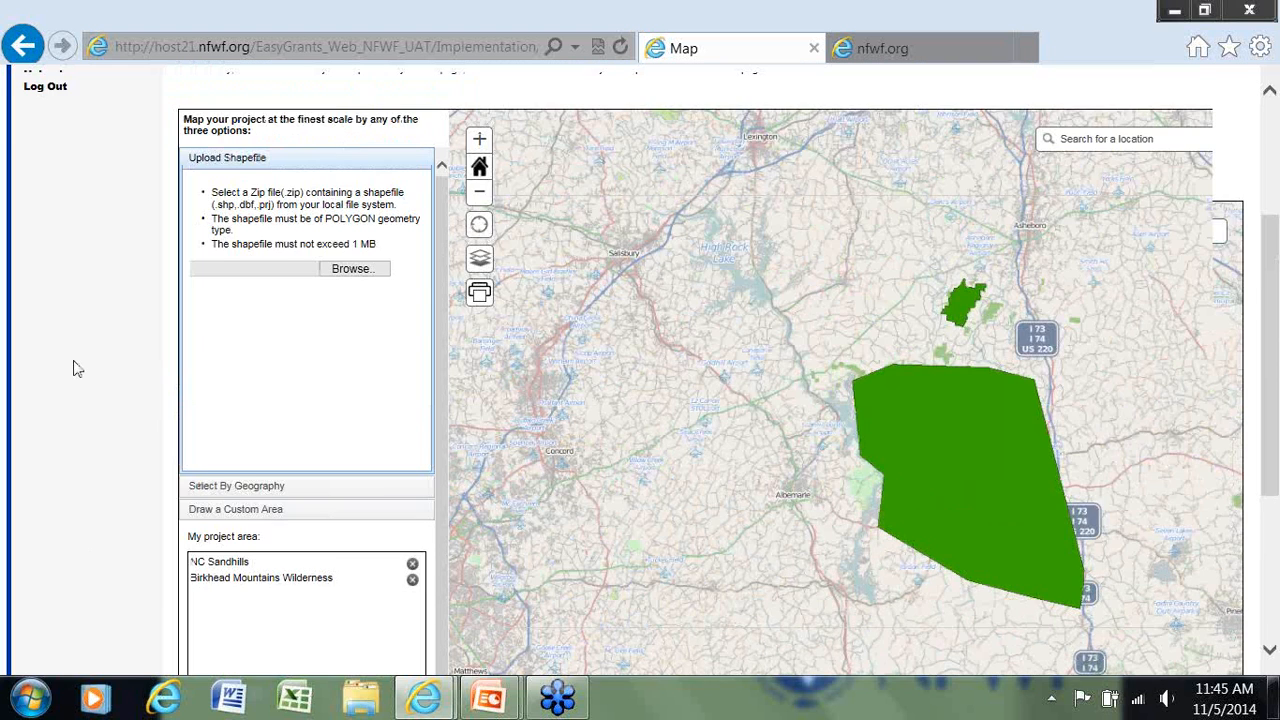
scroll(75, 369, up, 5)
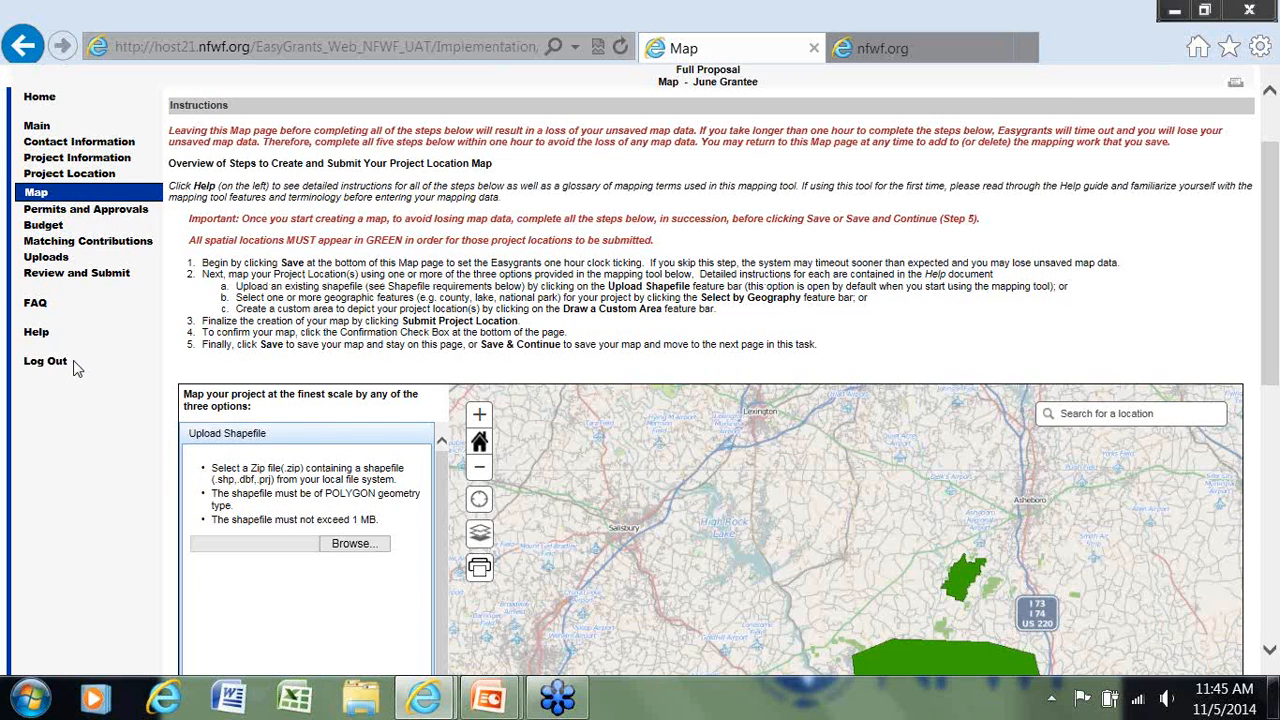
scroll(77, 369, up, 2)
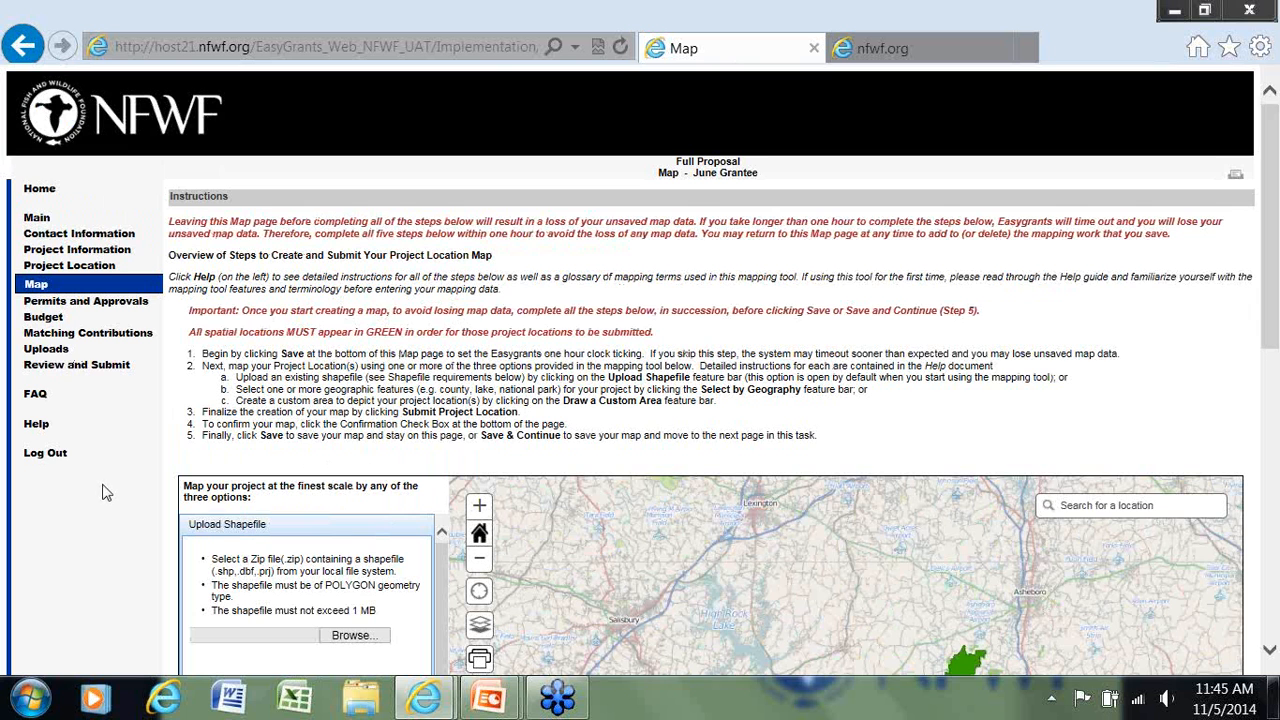
scroll(108, 495, down, 2)
scroll(108, 495, down, 2)
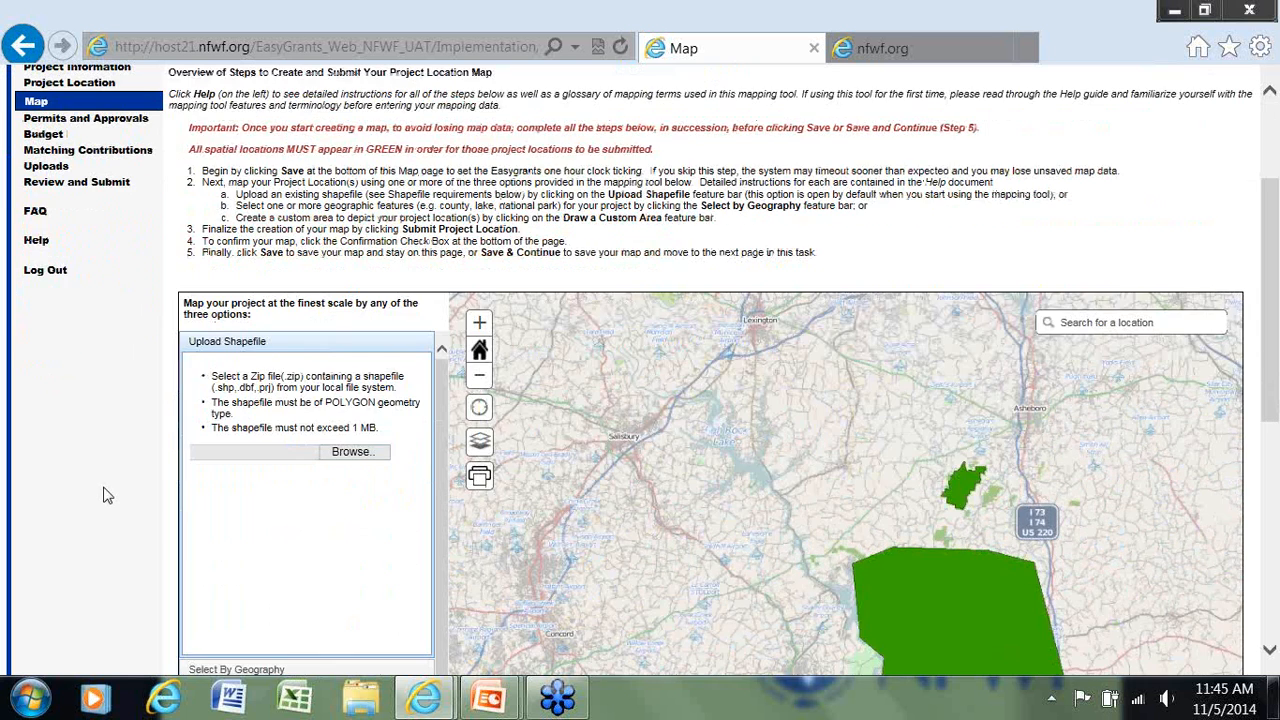
scroll(108, 495, down, 10)
scroll(108, 495, down, 2)
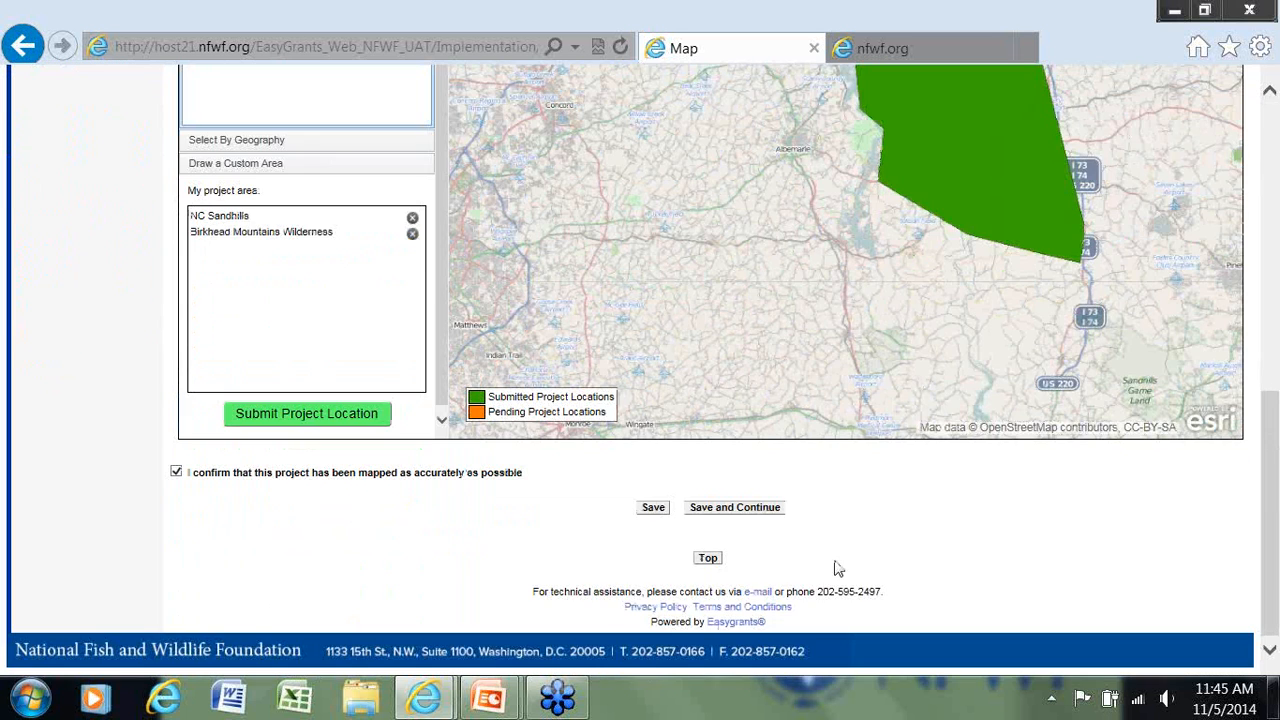